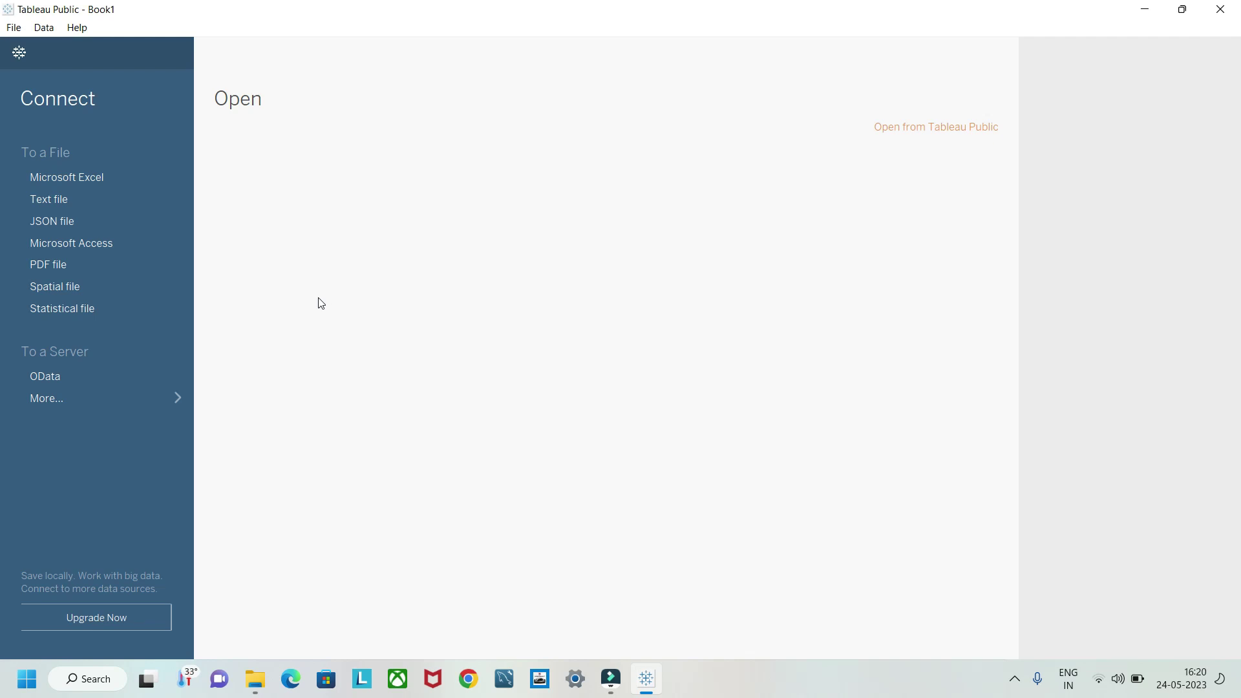
- Connect to the Excel workbook "video games data" and look over the columns of its vg table
left_click(99, 179)
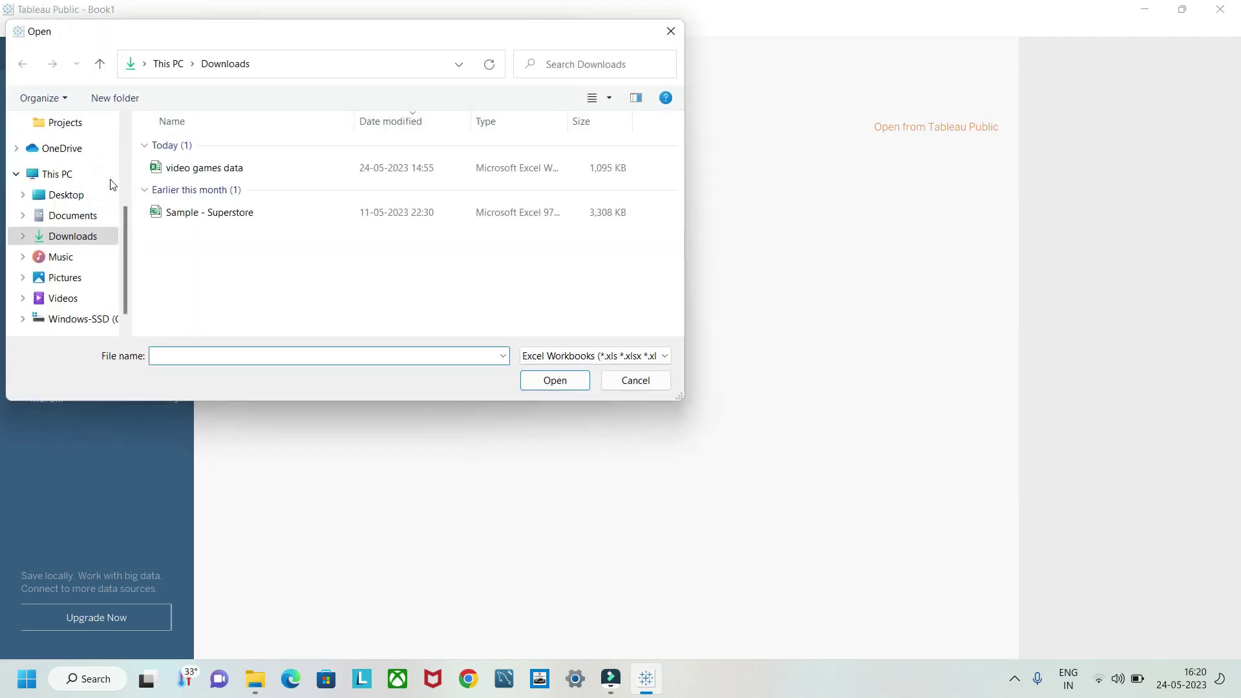
left_click(217, 170)
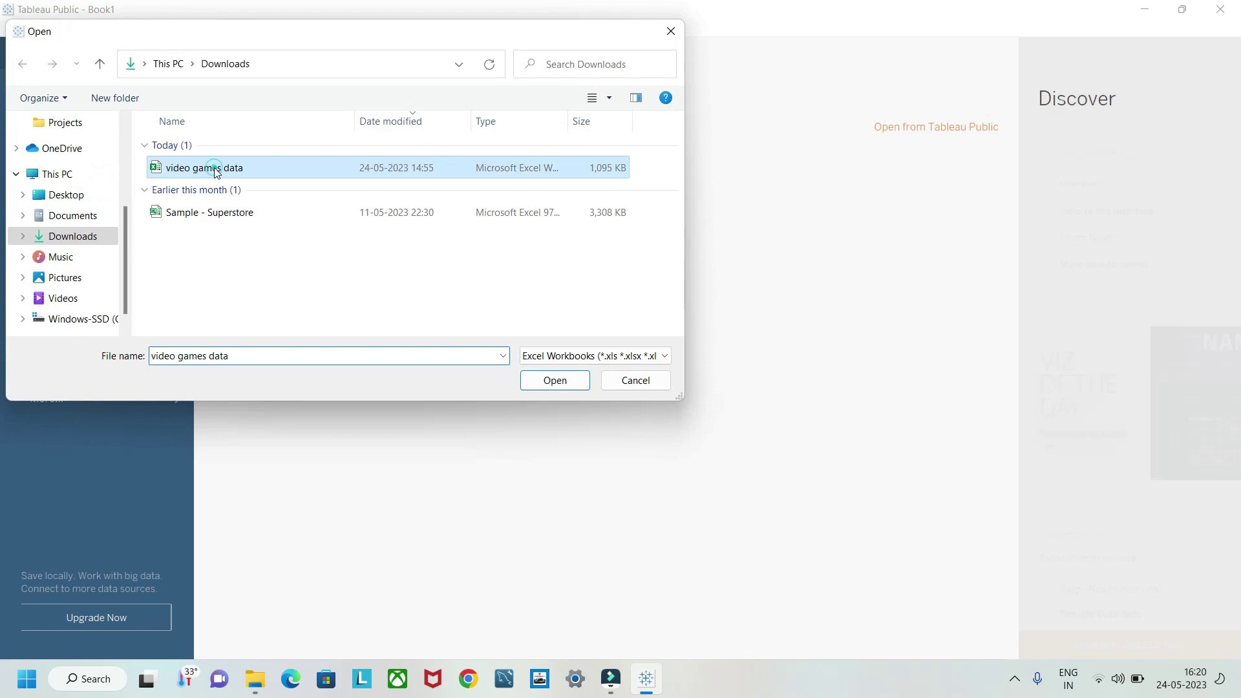
left_click(546, 382)
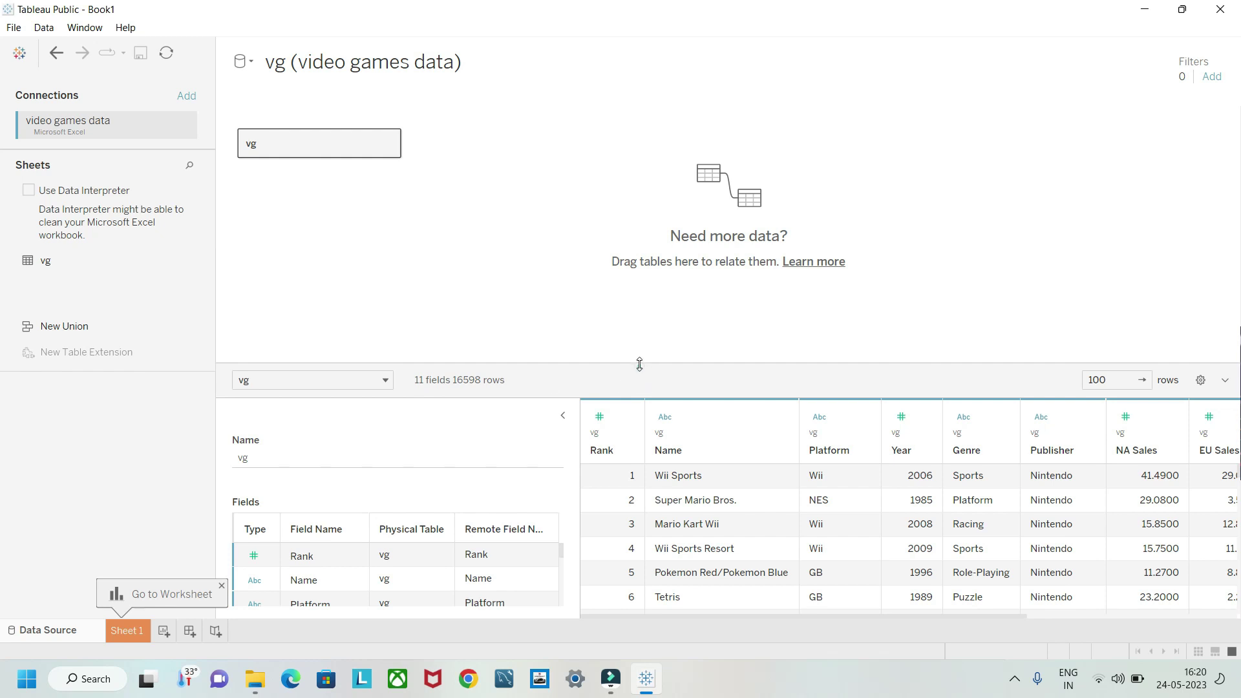
left_click_drag(639, 364, 639, 290)
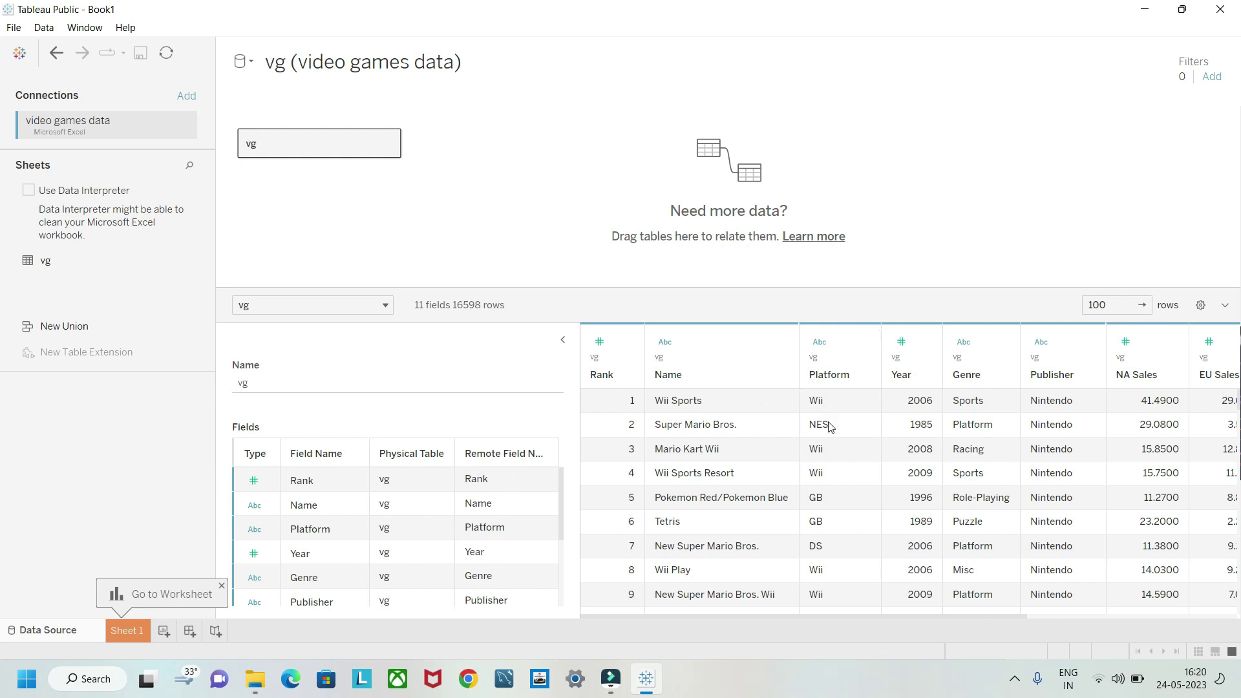
scroll(830, 426, "right", 2)
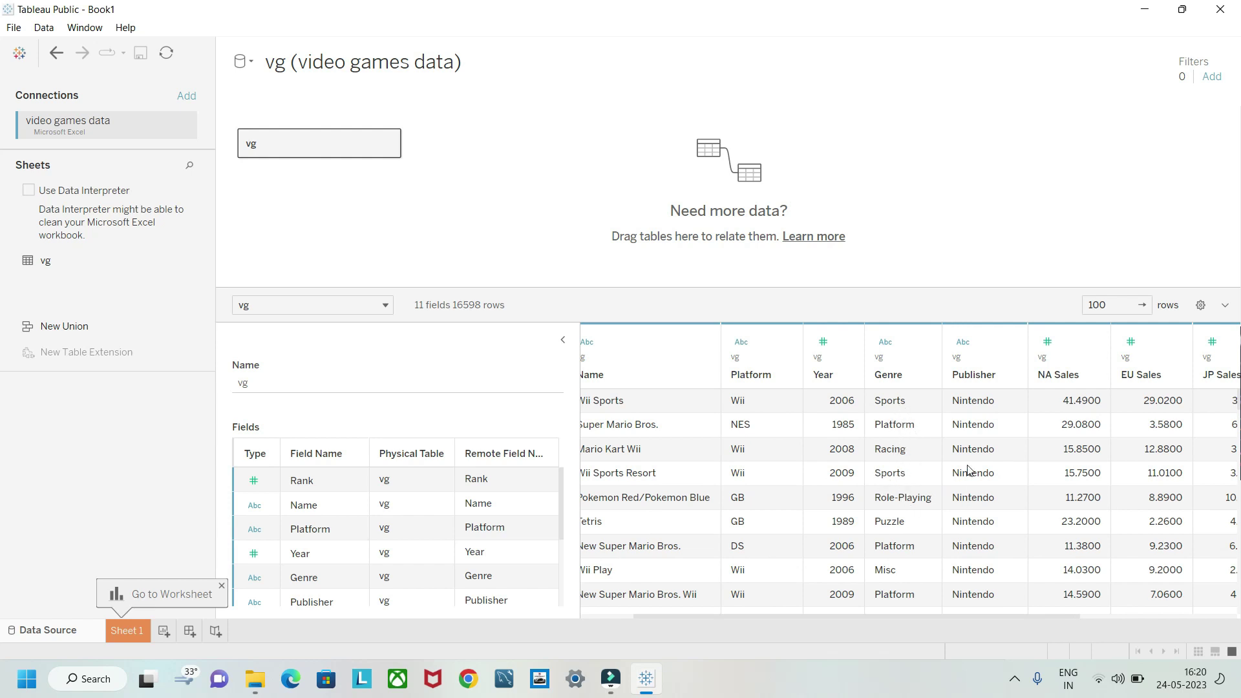
scroll(911, 510, "right", 3)
scroll(947, 553, "right", 4)
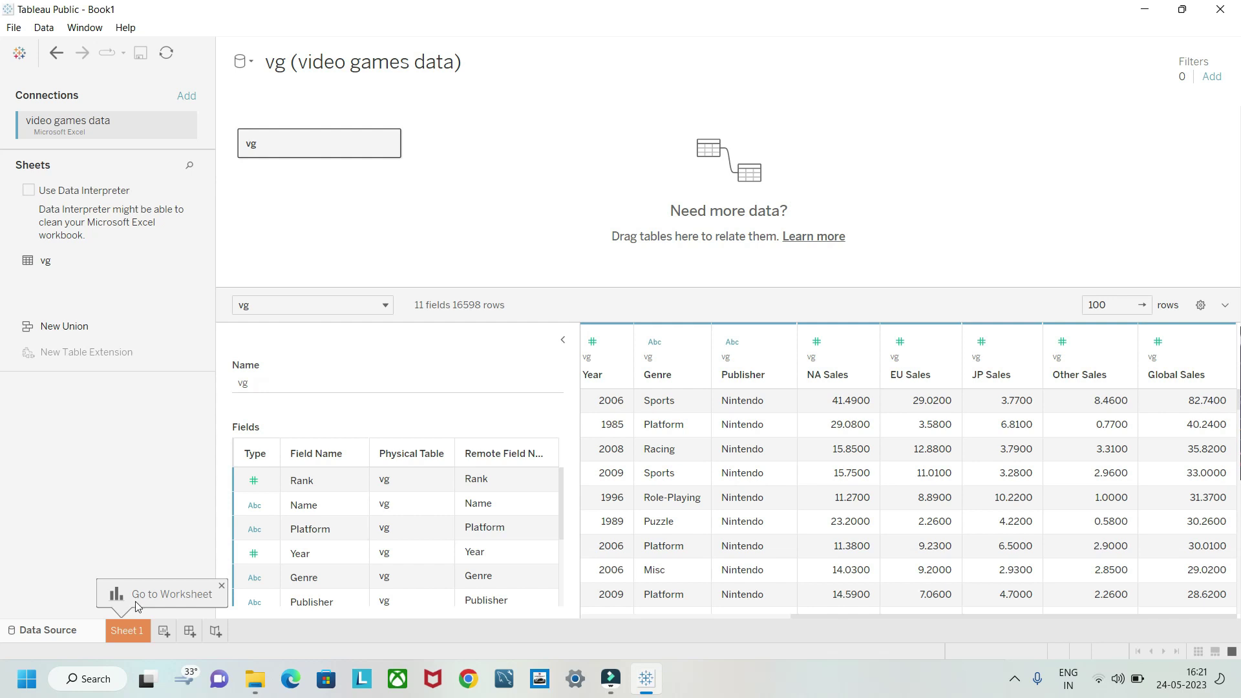
- On Sheet 1, place Year on Columns and EU Sales on Rows to plot sales by year
left_click(138, 632)
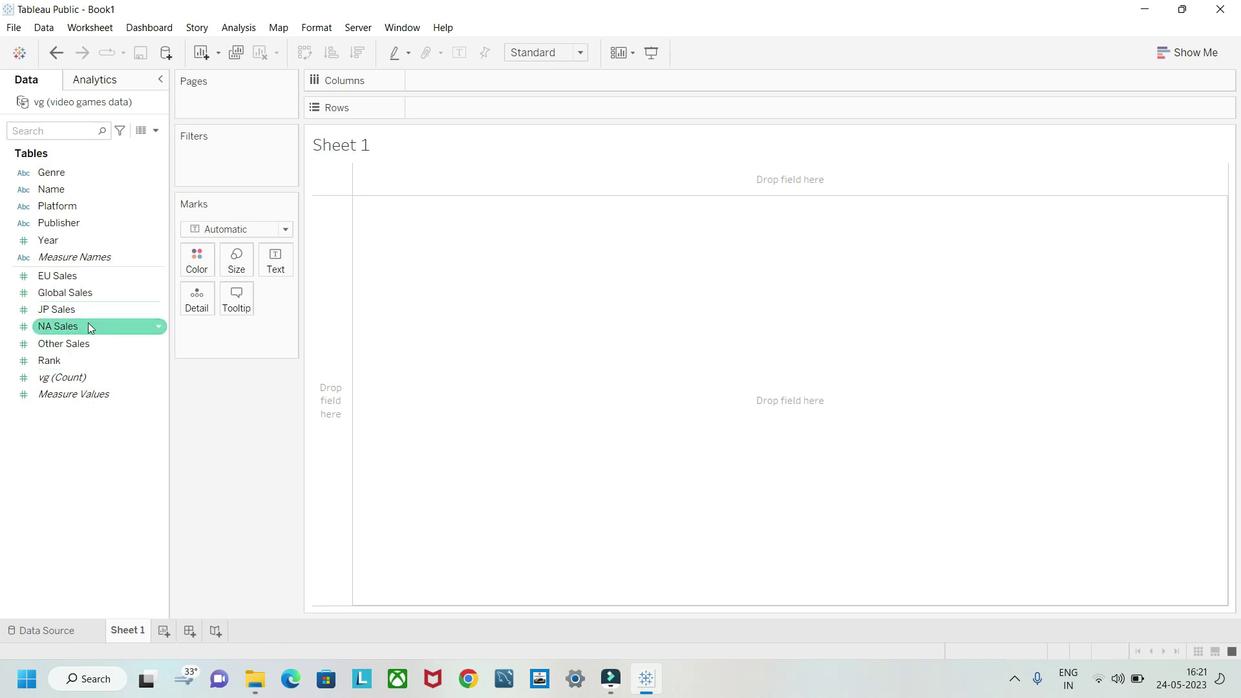
left_click_drag(48, 240, 429, 84)
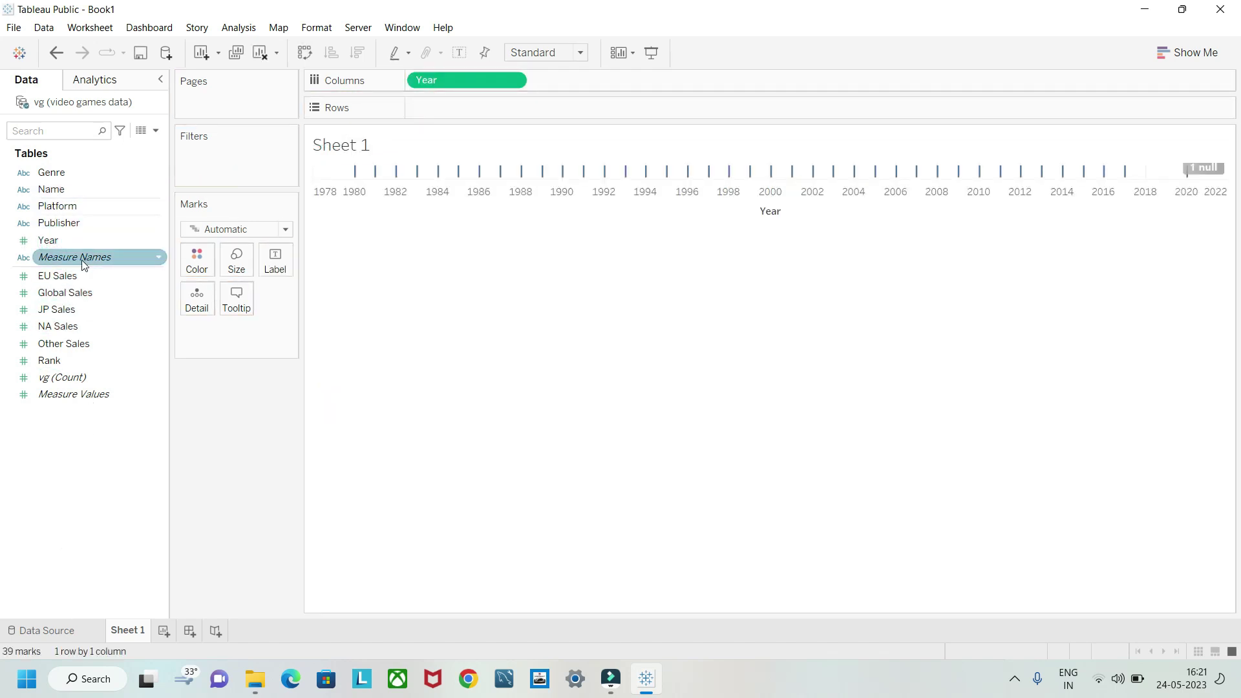
left_click_drag(59, 277, 433, 112)
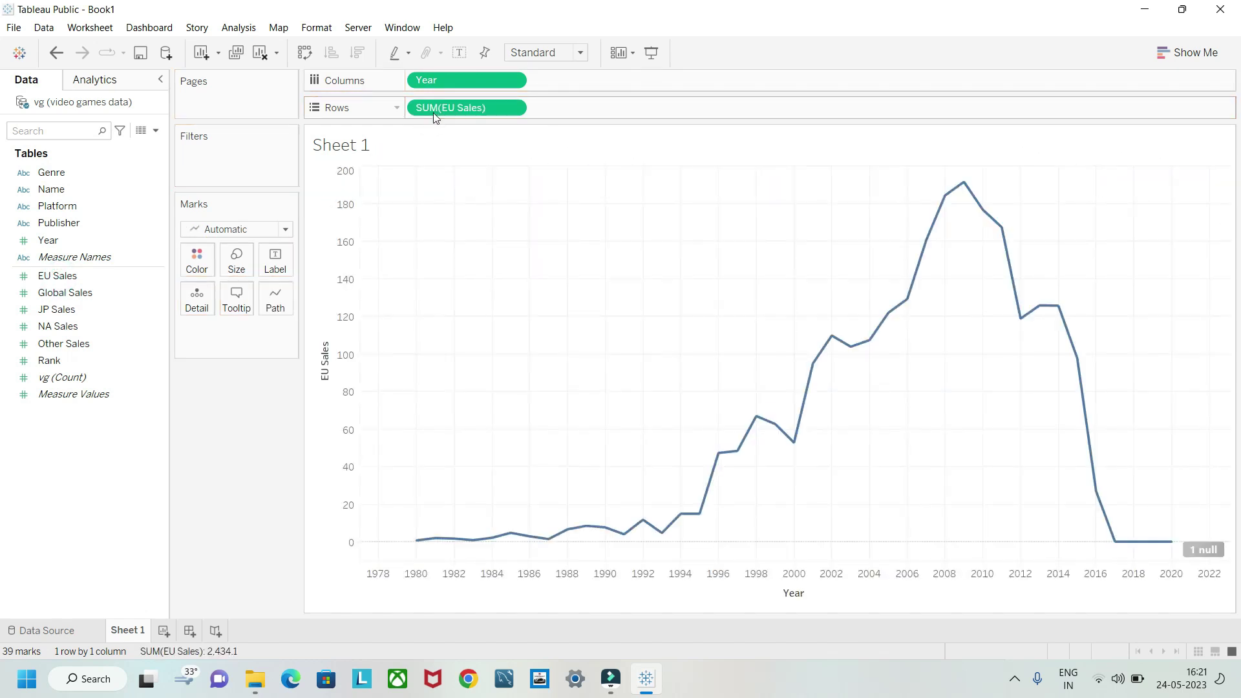
- Add a second worksheet, then return to Sheet 1 and remove EU Sales from Rows
left_click(164, 631)
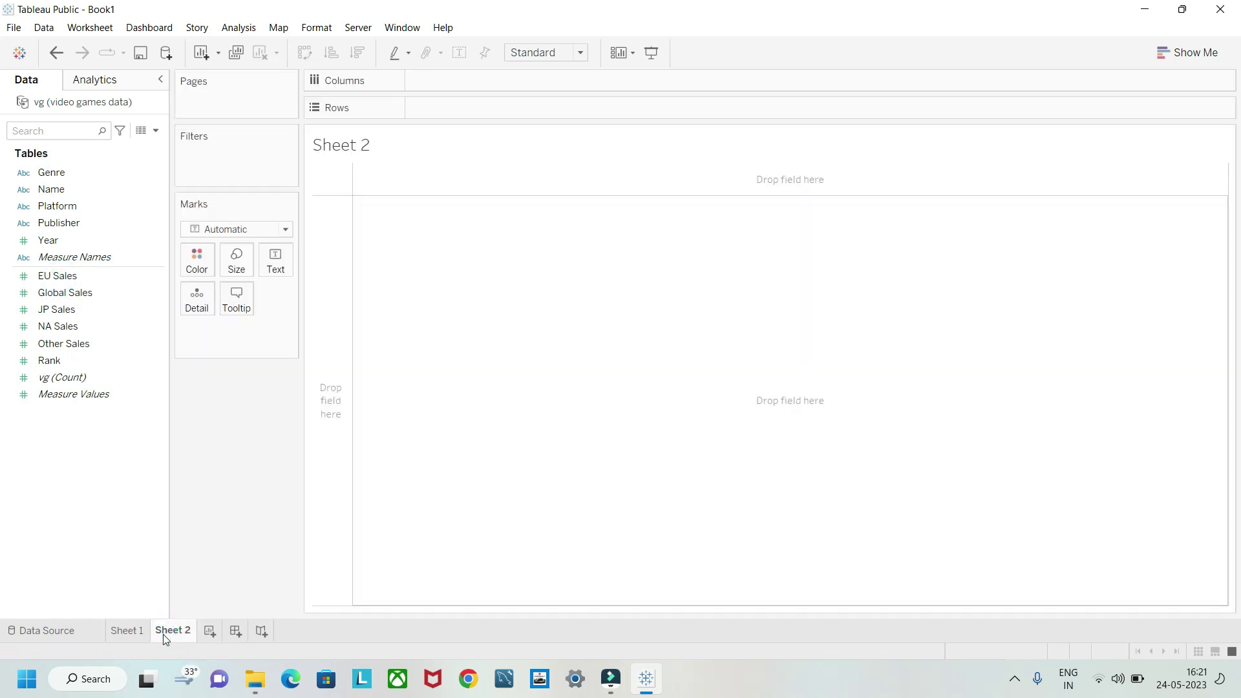
left_click(129, 634)
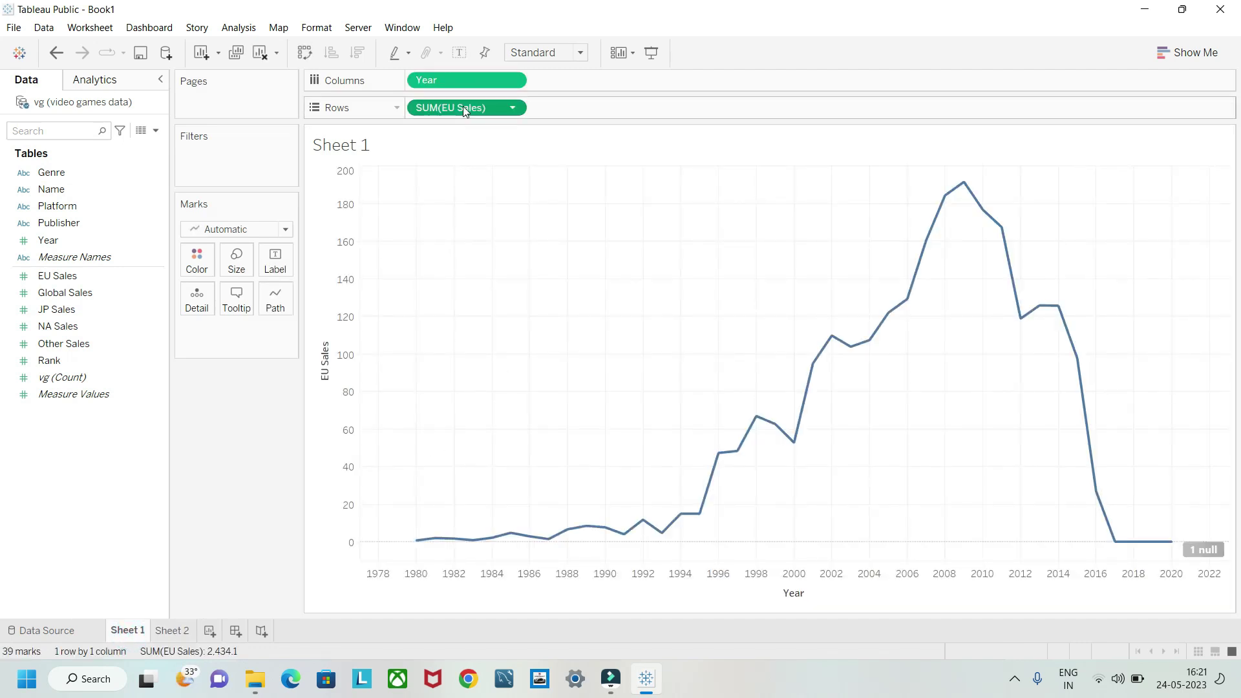
left_click_drag(463, 106, 238, 396)
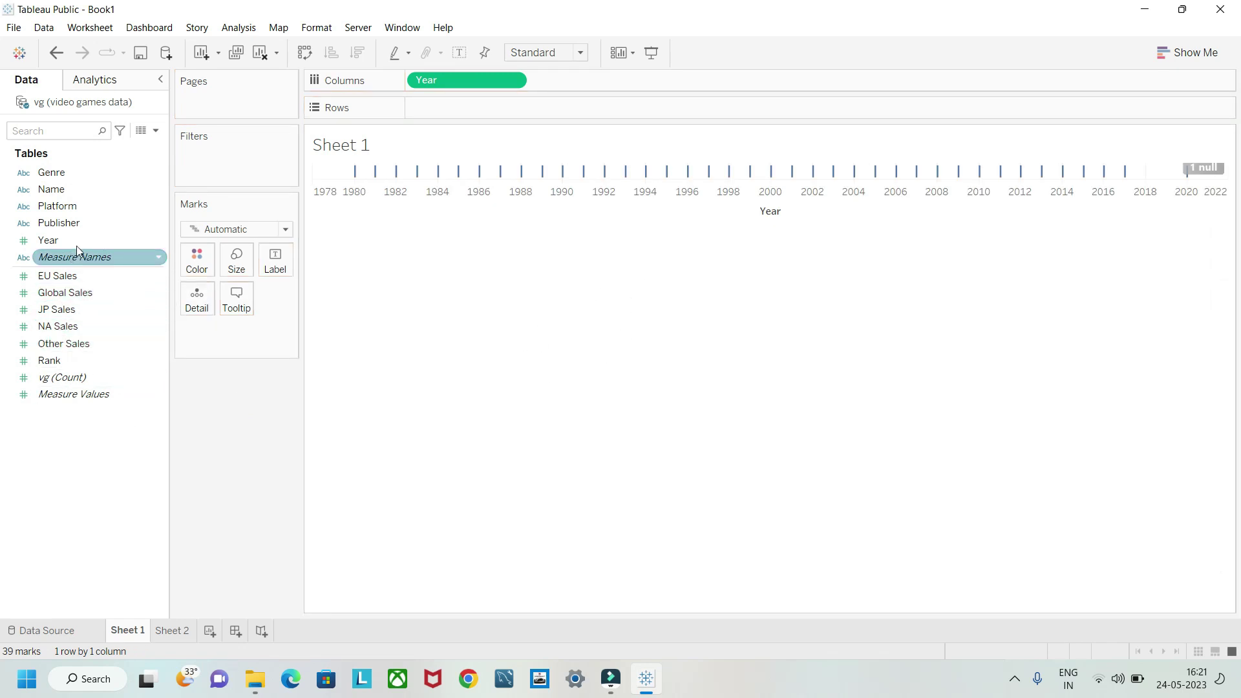
- Start a new parameter named "zone sales" with data type String and a list of allowable values
left_click(156, 131)
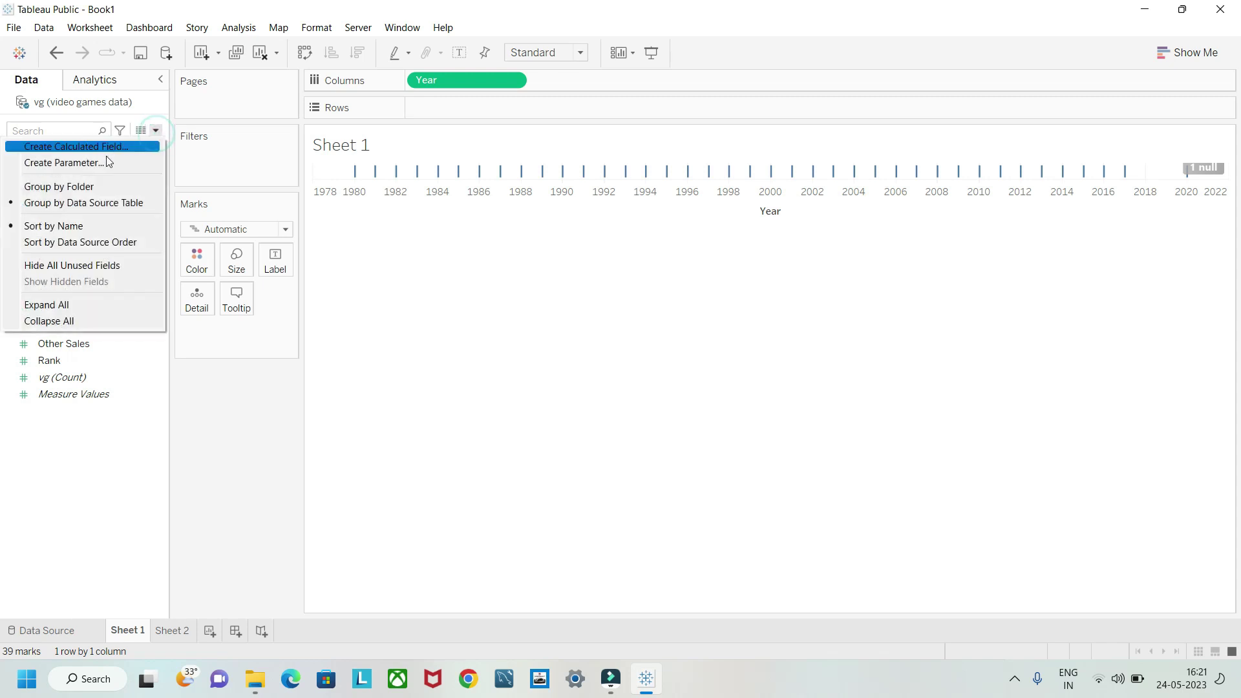
key("Escape")
left_click(93, 170)
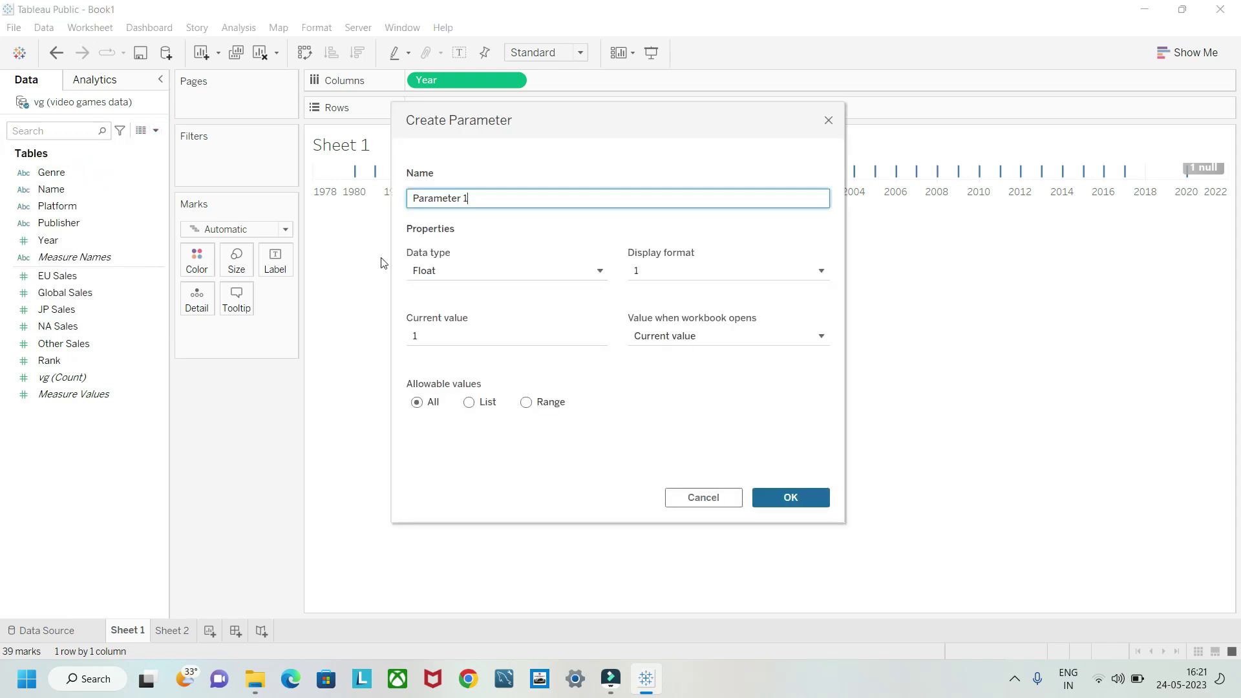
left_click_drag(497, 195, 410, 202)
type("zone sales")
left_click(582, 276)
left_click(451, 326)
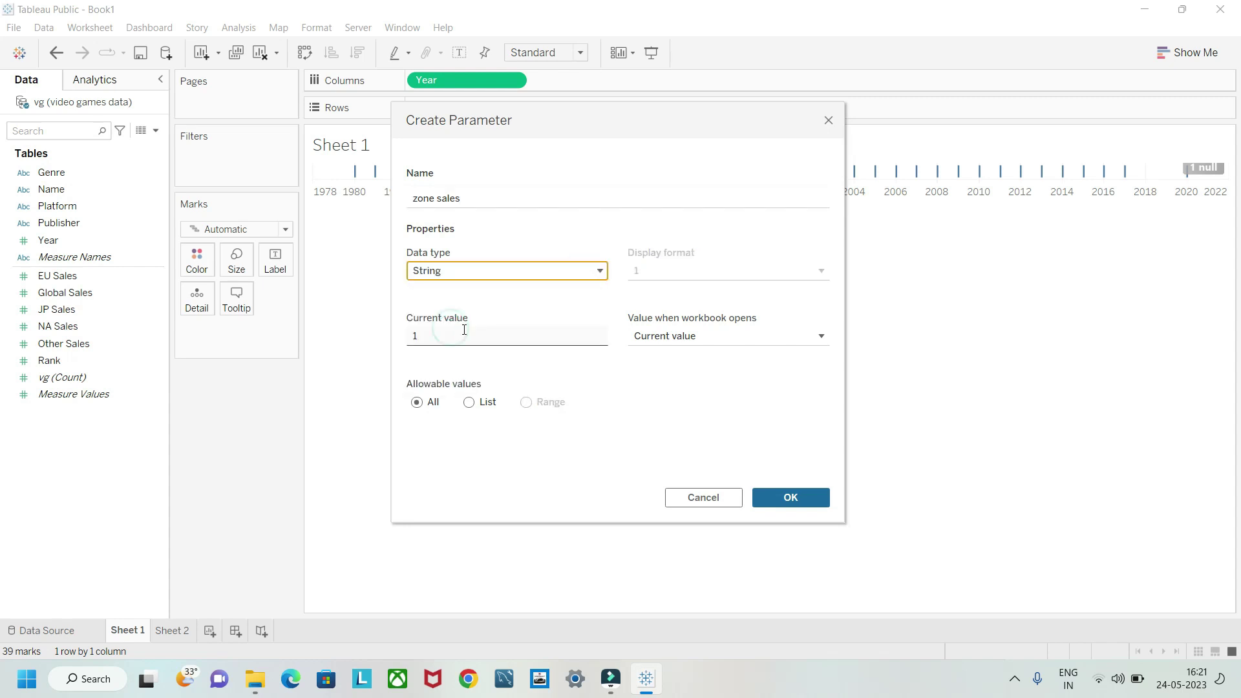
left_click(468, 402)
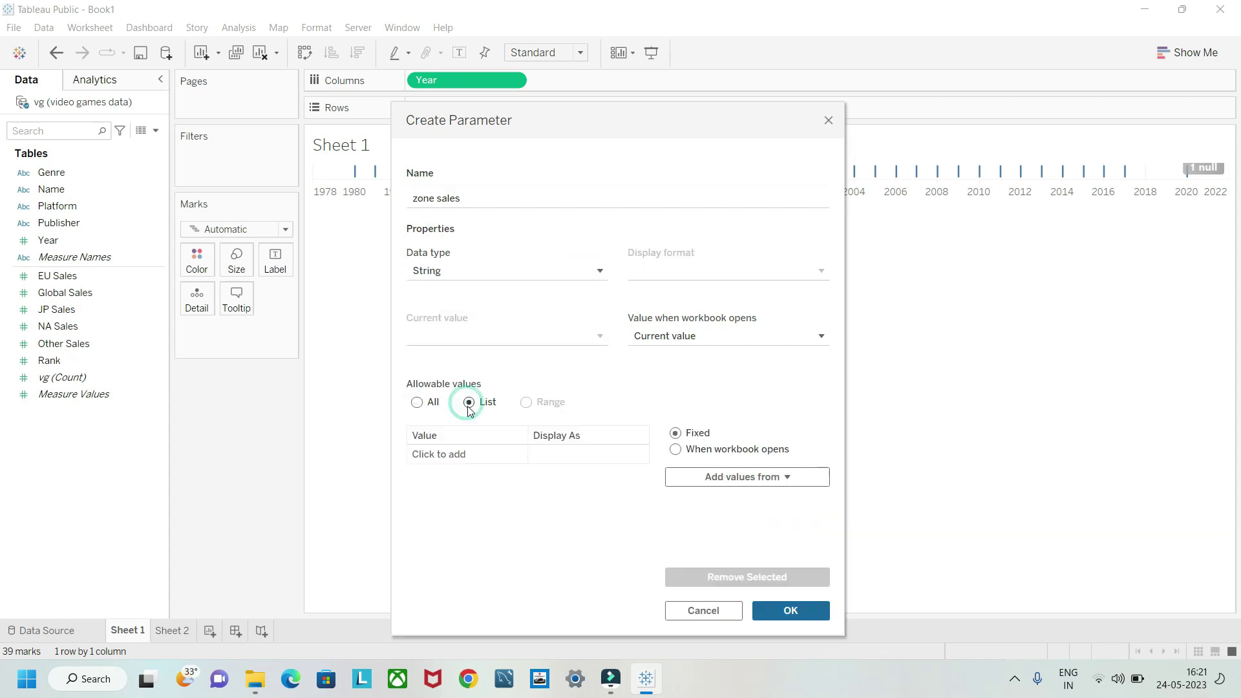
- Add EU sales, Global sales, JP sales, NA sales and Other sales to the parameter's value list and create the parameter
left_click(466, 456)
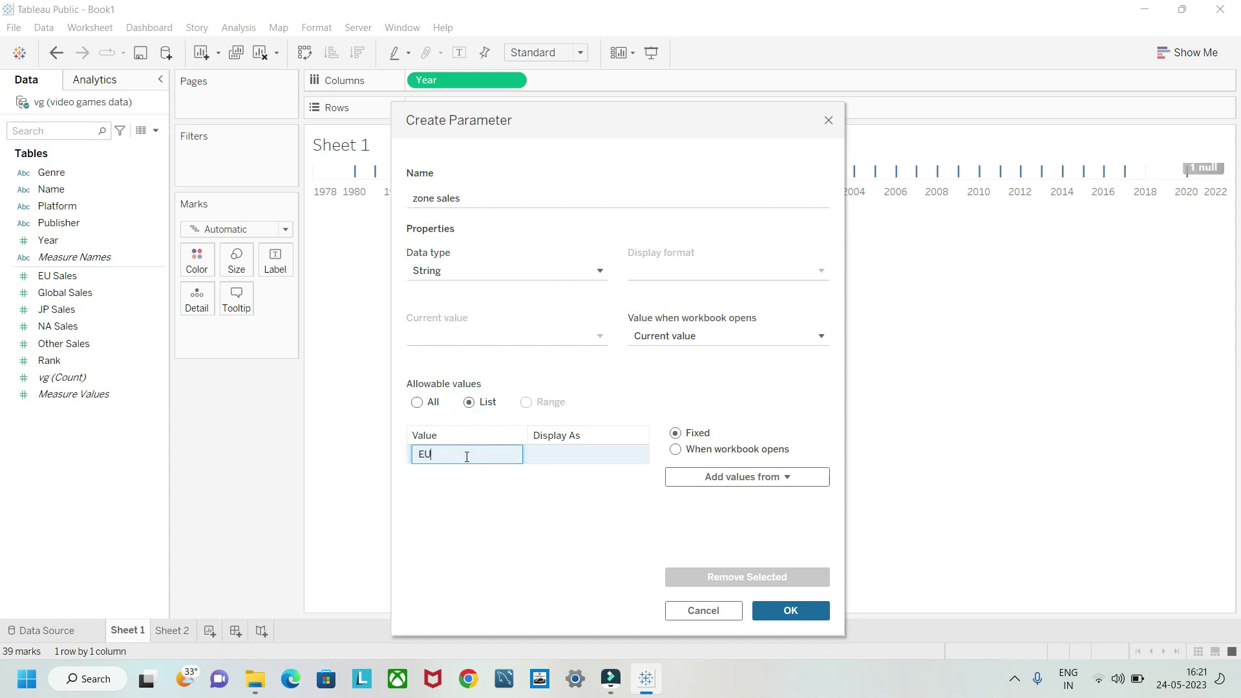
type("EU sales")
key("Return")
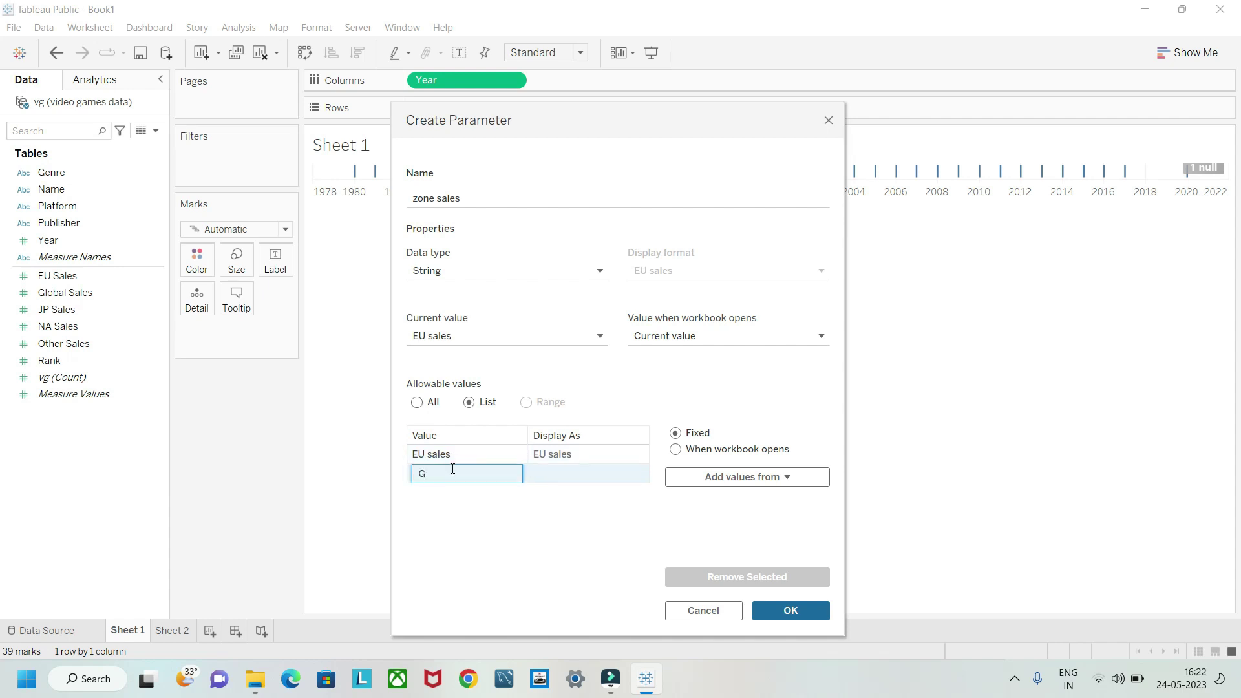
type("Global sales")
key("Return")
type("JP")
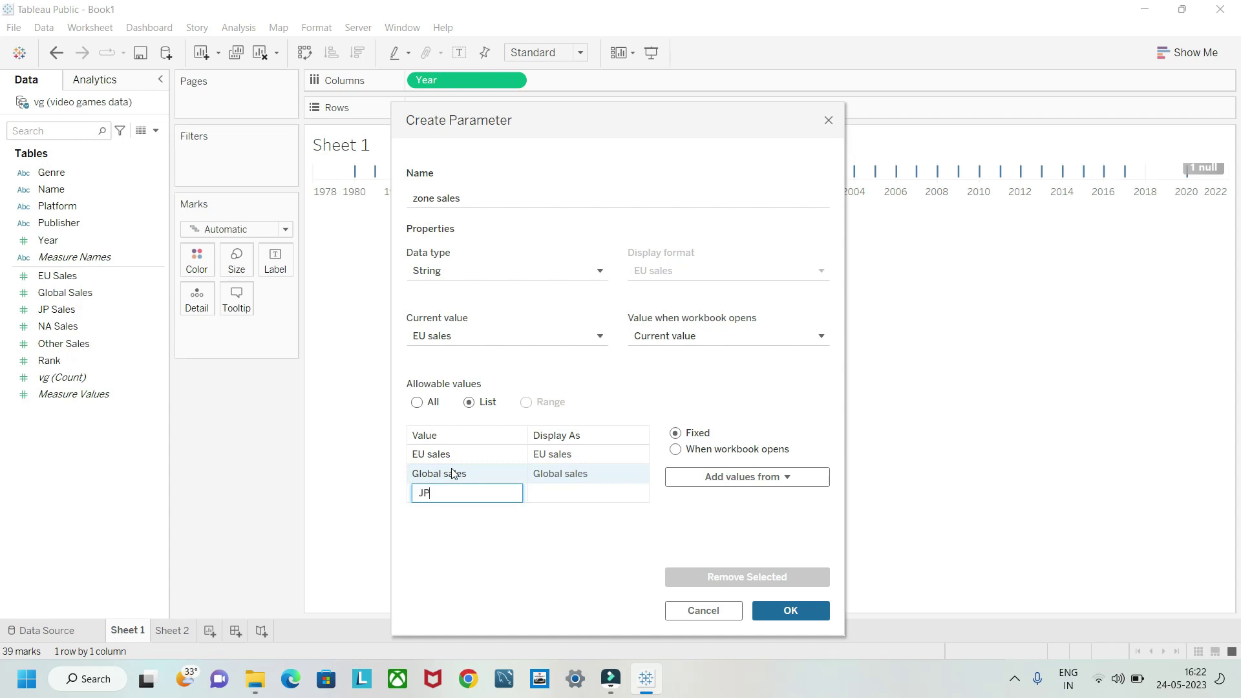
type(" sales")
key("Return")
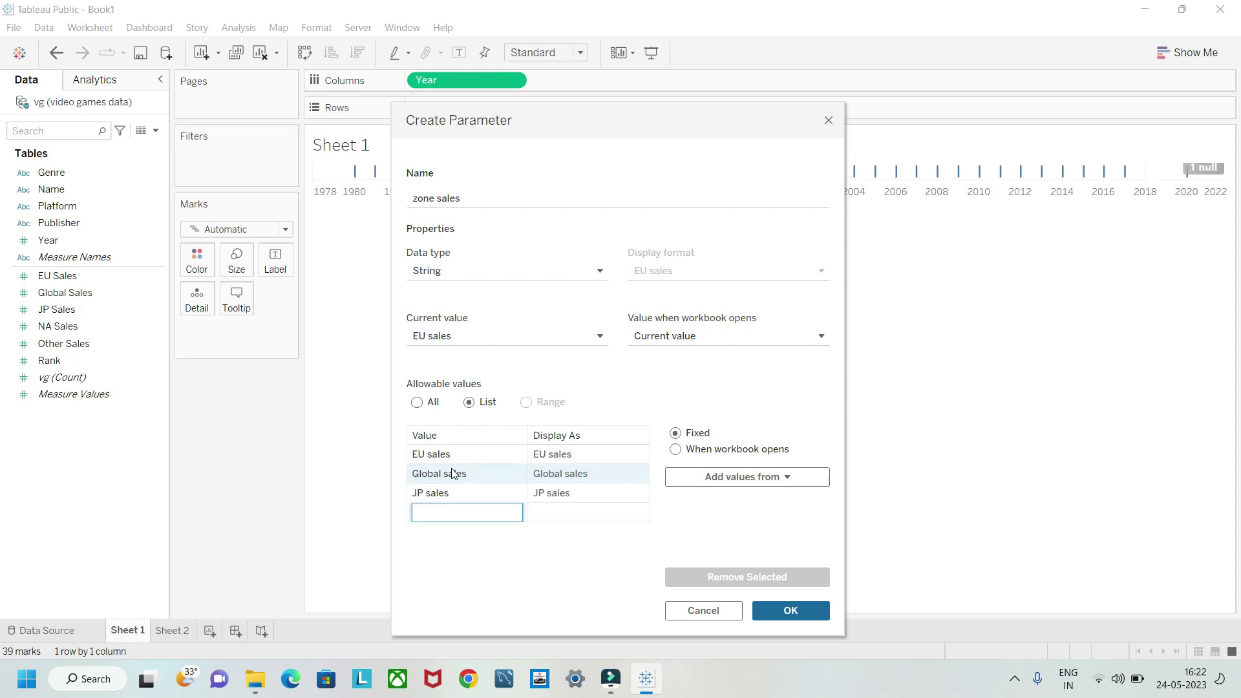
type("NA sales")
key("Return")
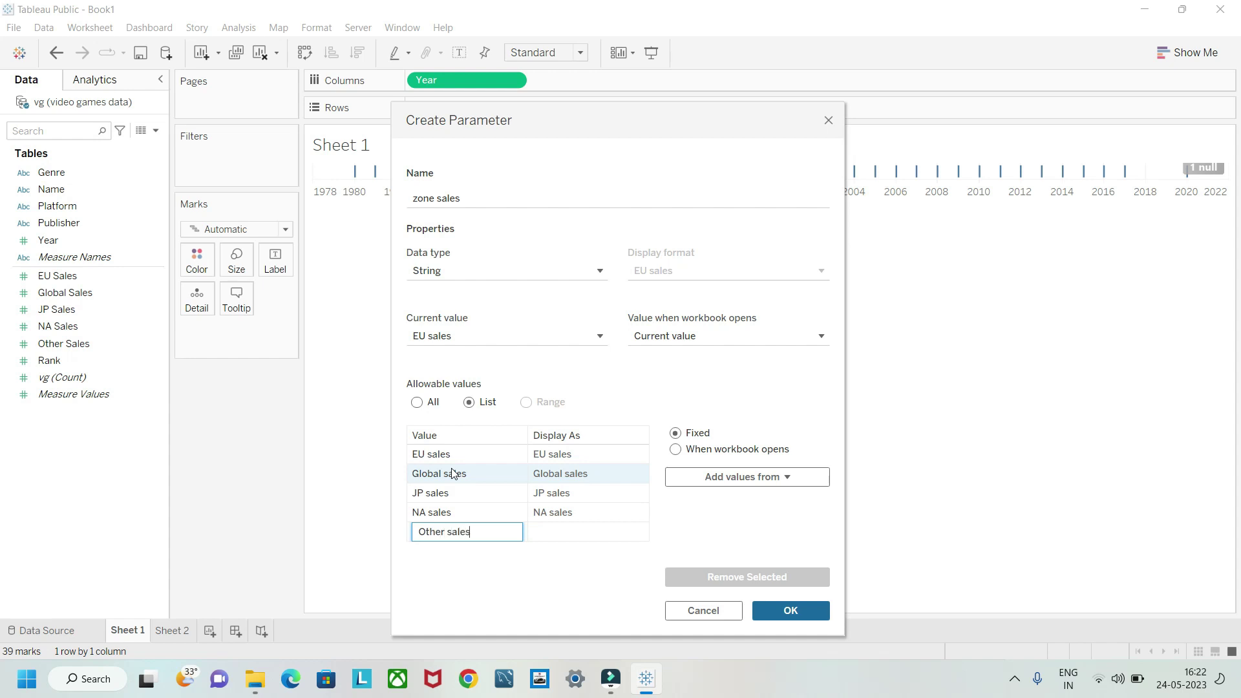
key("Return")
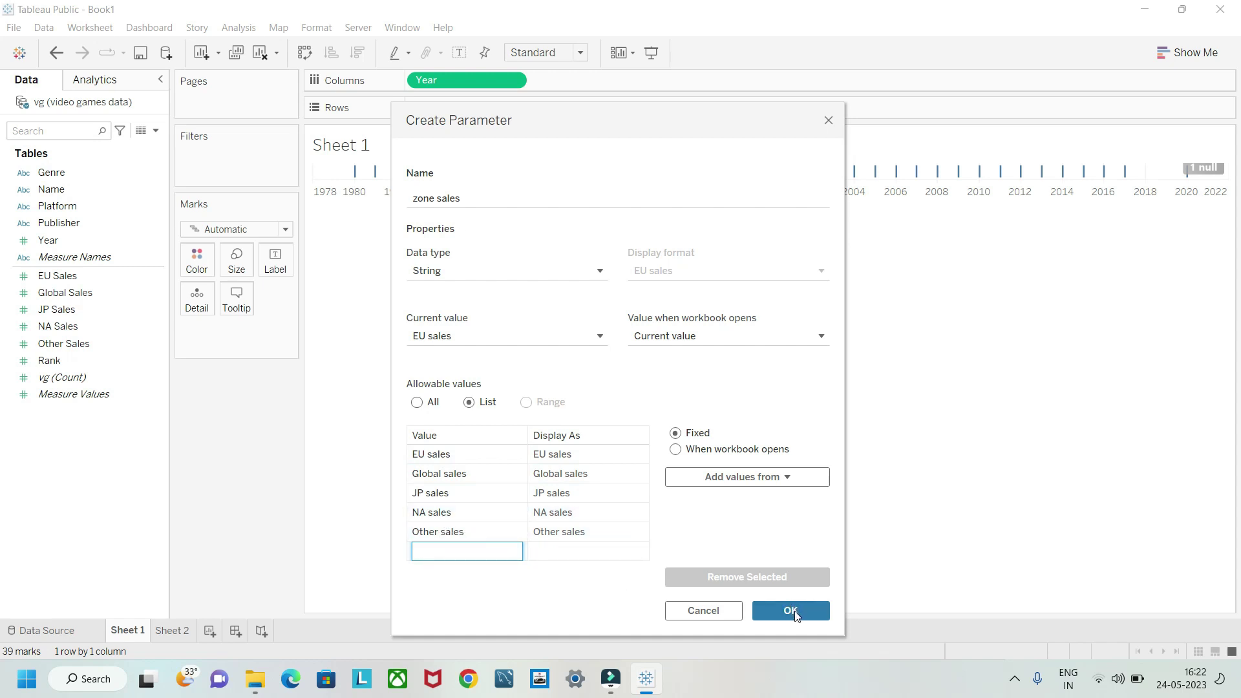
left_click(777, 609)
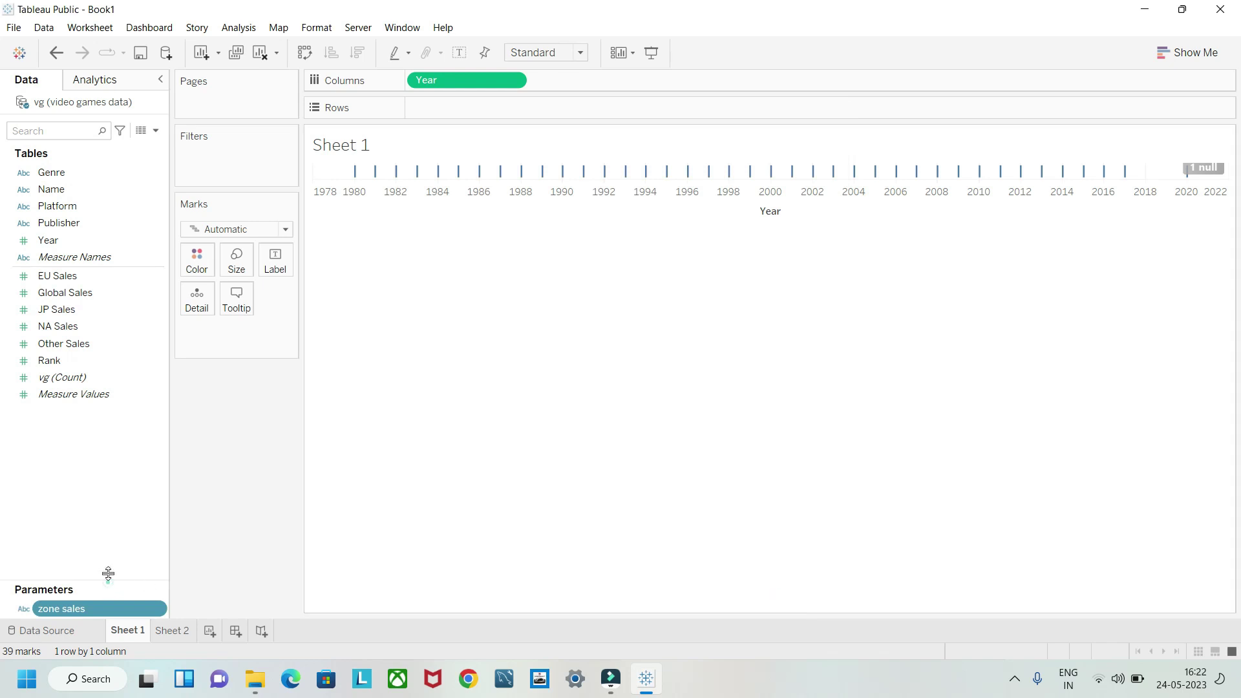
- Start a calculated field named "zone sales" and begin its formula with case [zone sales]
left_click_drag(107, 574, 122, 435)
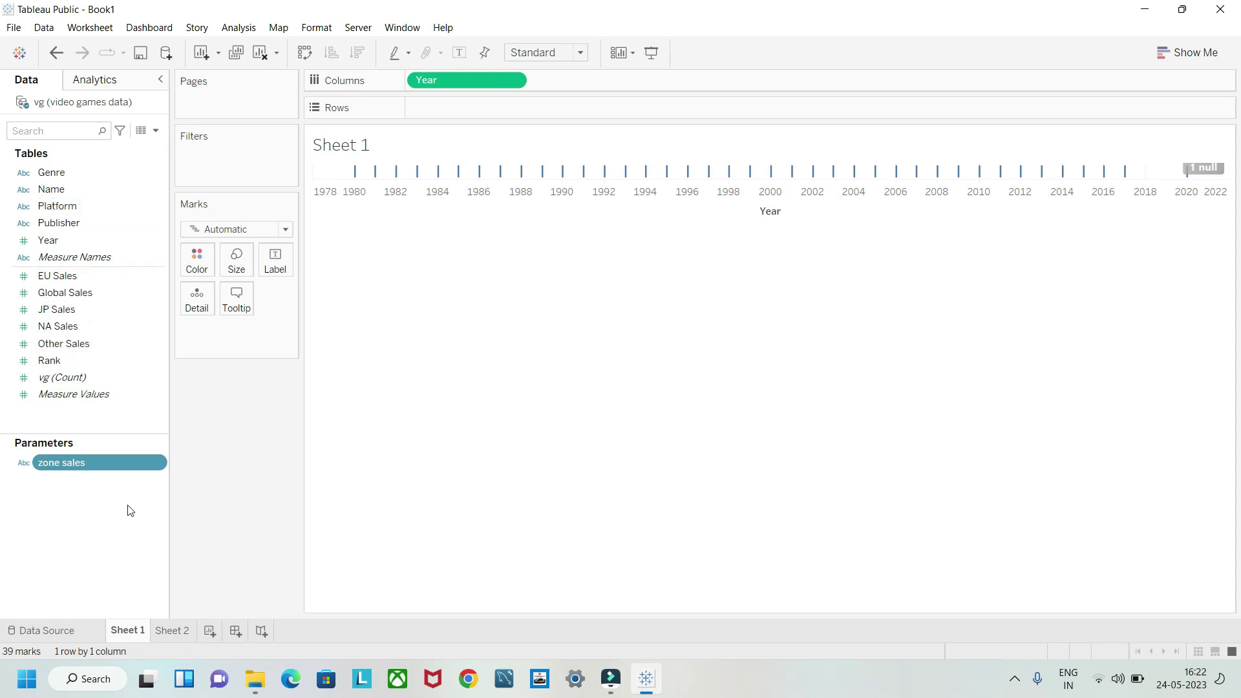
left_click(156, 132)
left_click(114, 145)
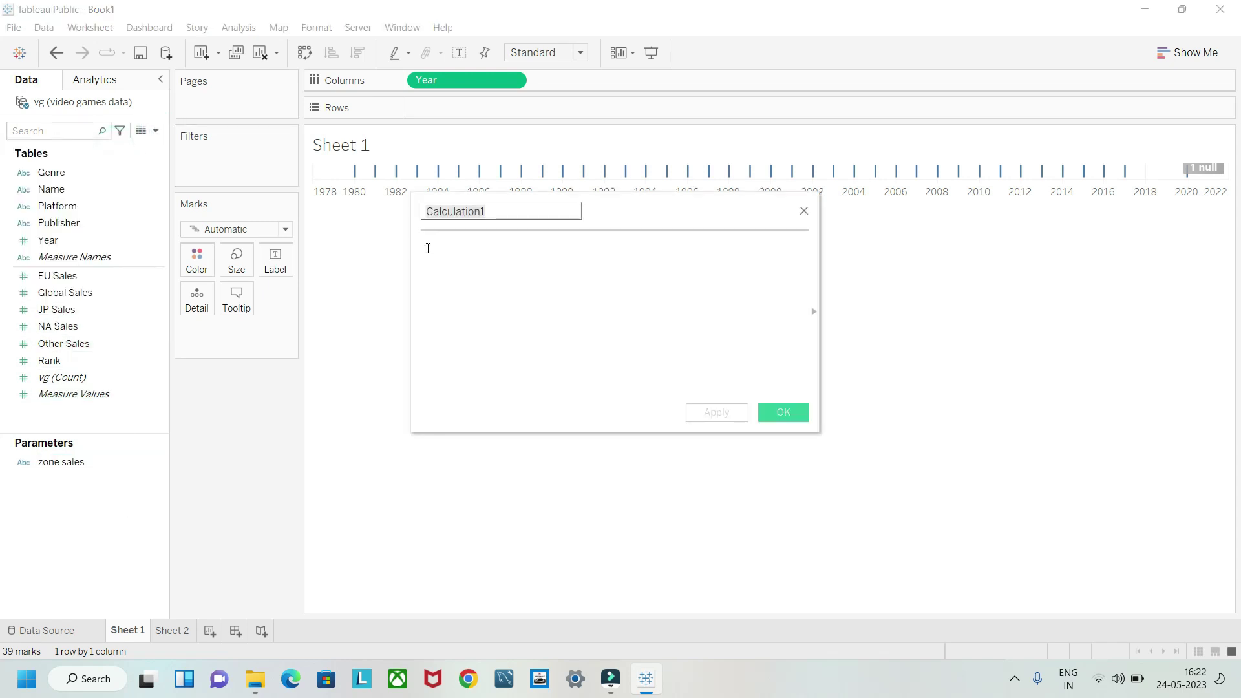
left_click_drag(497, 213, 423, 216)
type("zone sales")
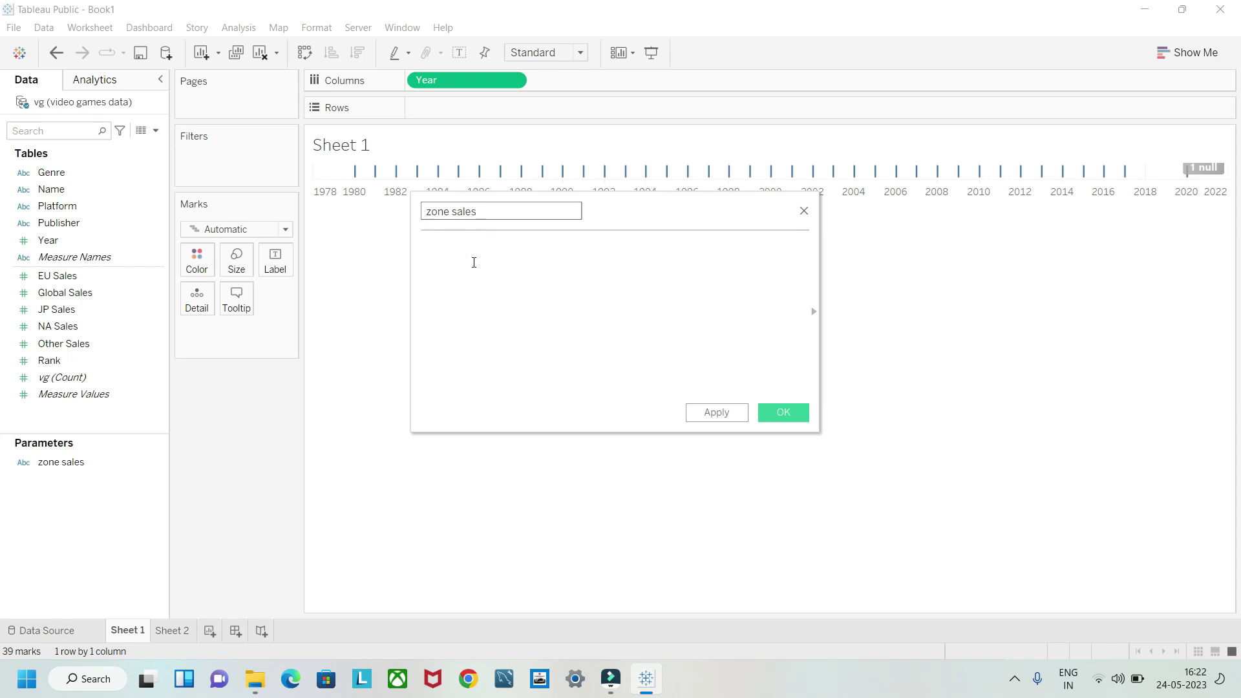
left_click(473, 262)
type("case [zo")
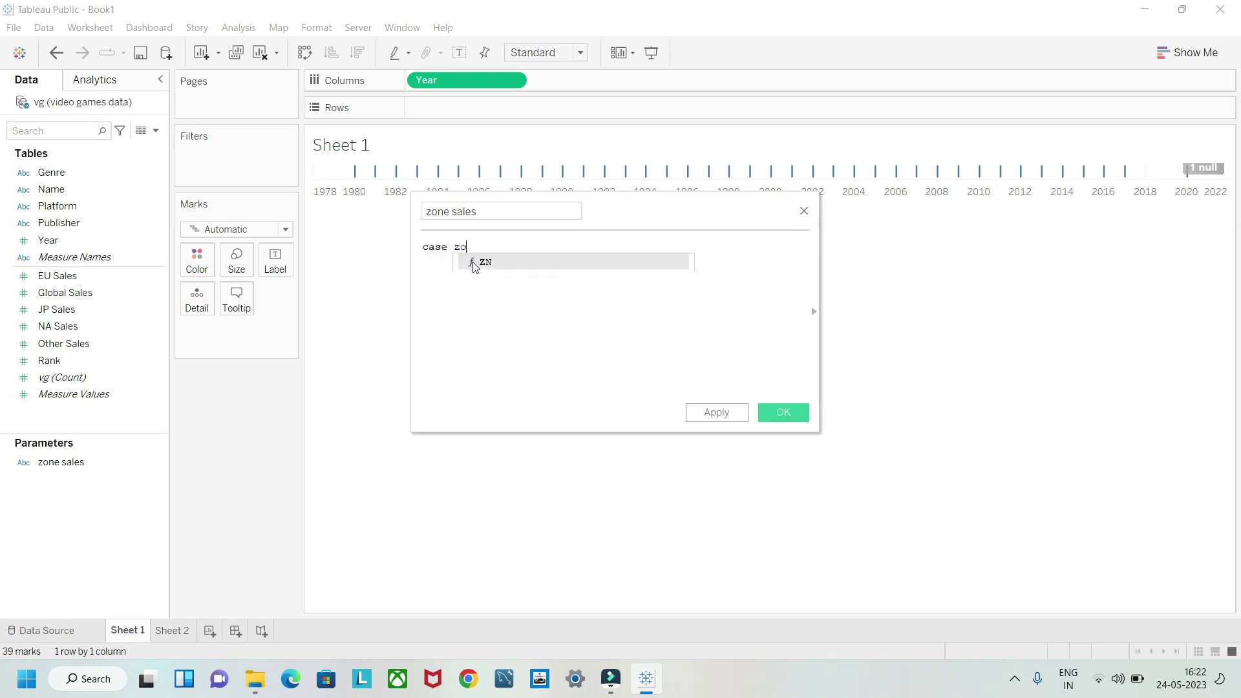
key("Return")
key("Return")
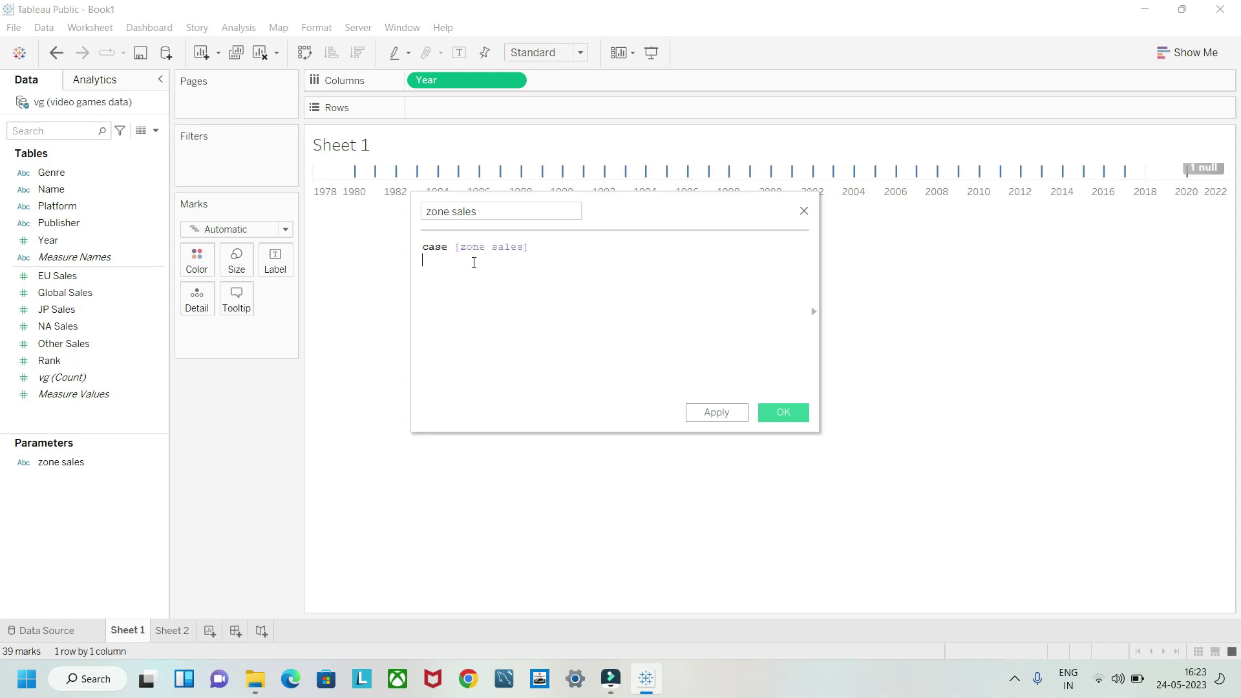
- Add formula branches returning [EU Sales] when "EU sales" and [Global Sales] when "Global sales"
type("when")
type("\"EU sales\" then eu")
key("Return")
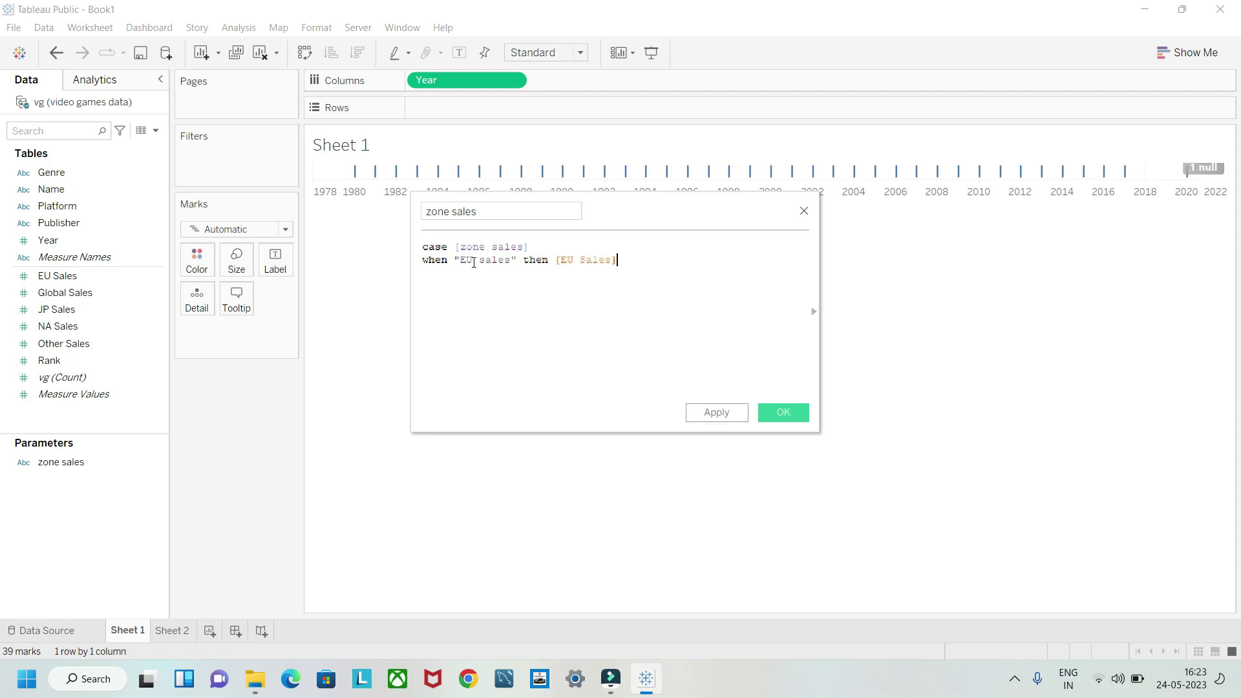
type("when \"Global sales\" then ")
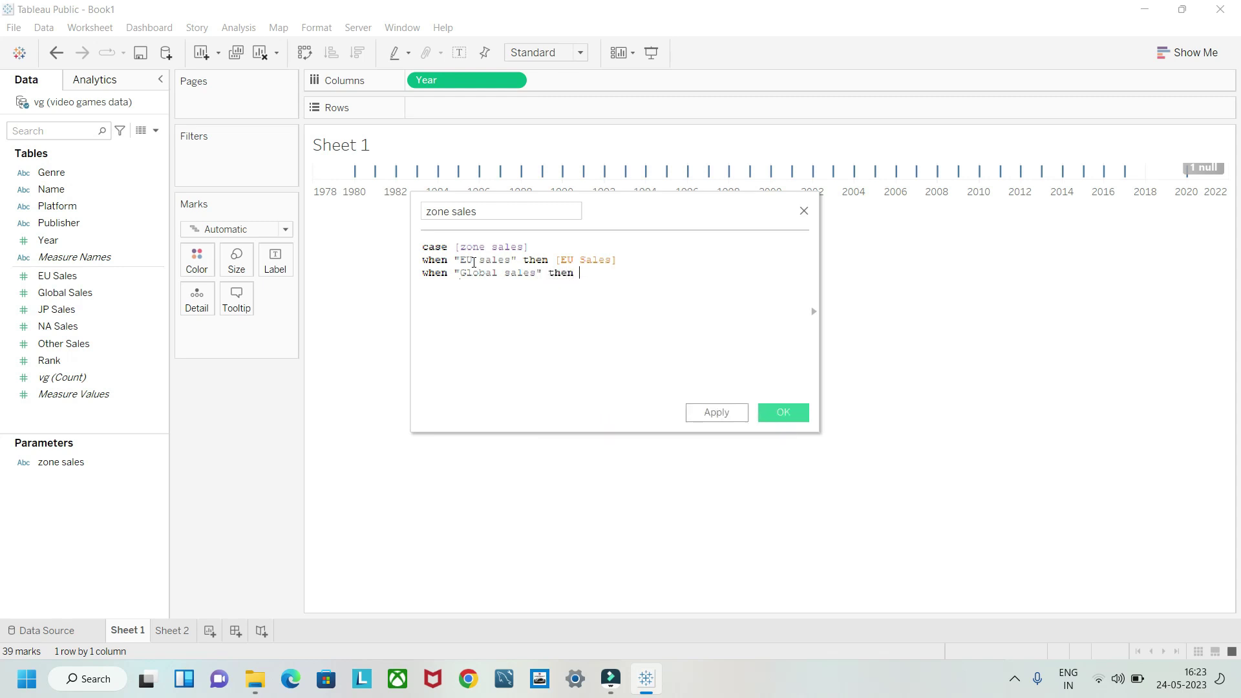
type("gl")
key("Return")
- Add a formula branch returning [JP Sales] when the parameter is "JP sales"
type("whe")
type("n \"JP sales\" then")
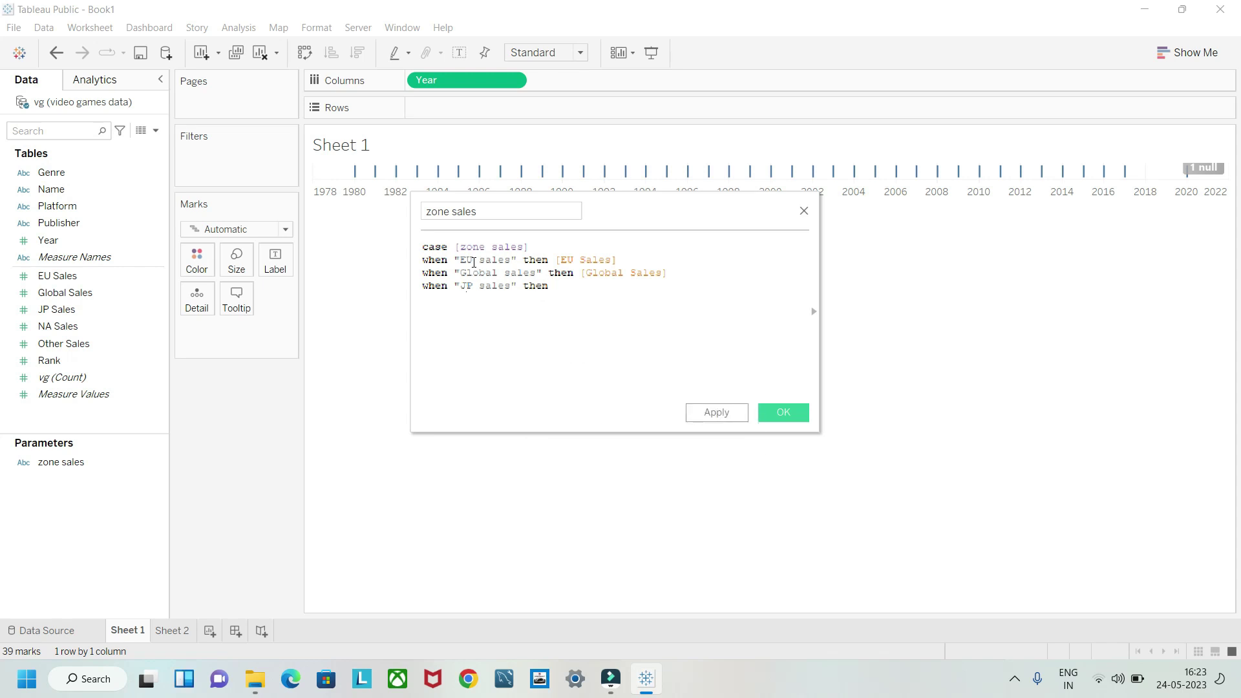
type("[JP Sales]")
key("Return")
- Add a formula branch returning [NA Sales] when the parameter is "NA sales"
type("when ")
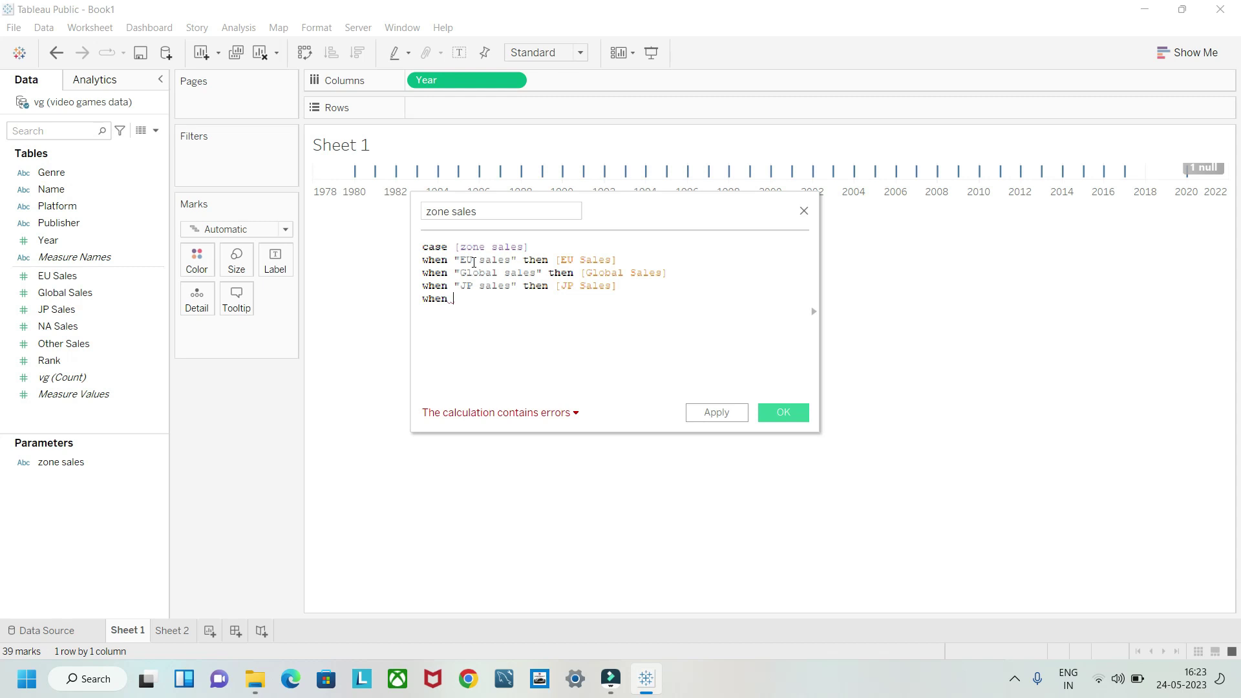
type("NA")
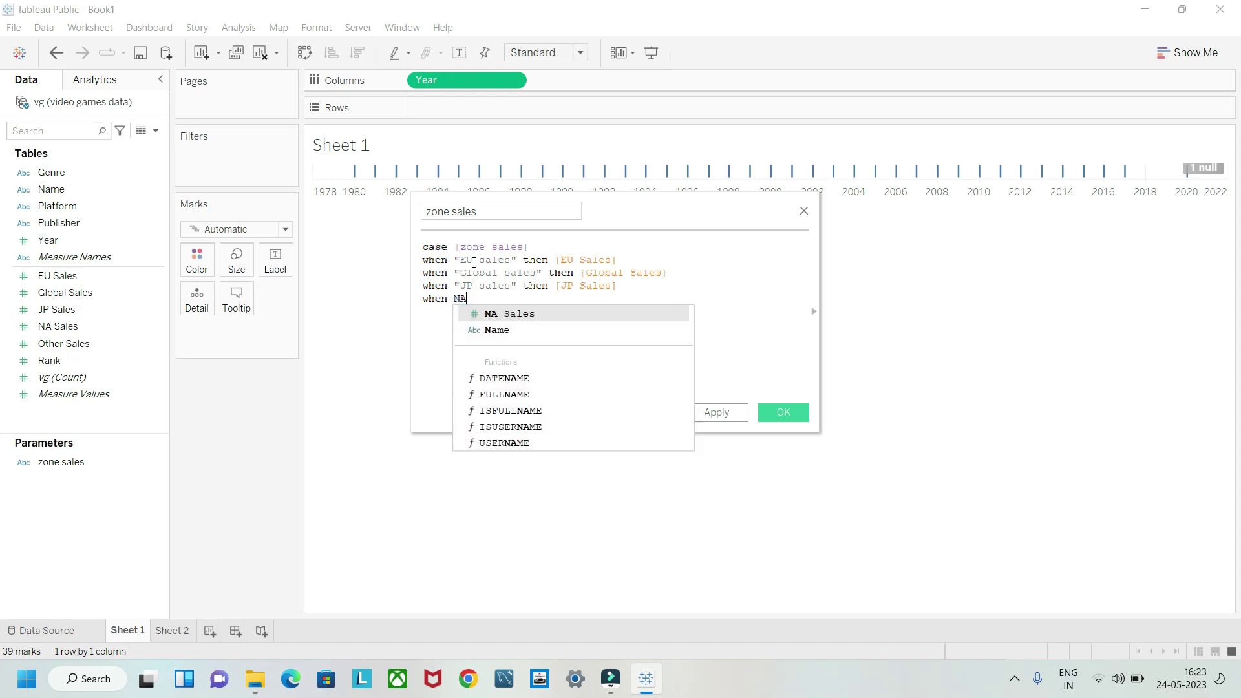
key("BackSpace")
key("BackSpace")
type("\"")
type("BNA")
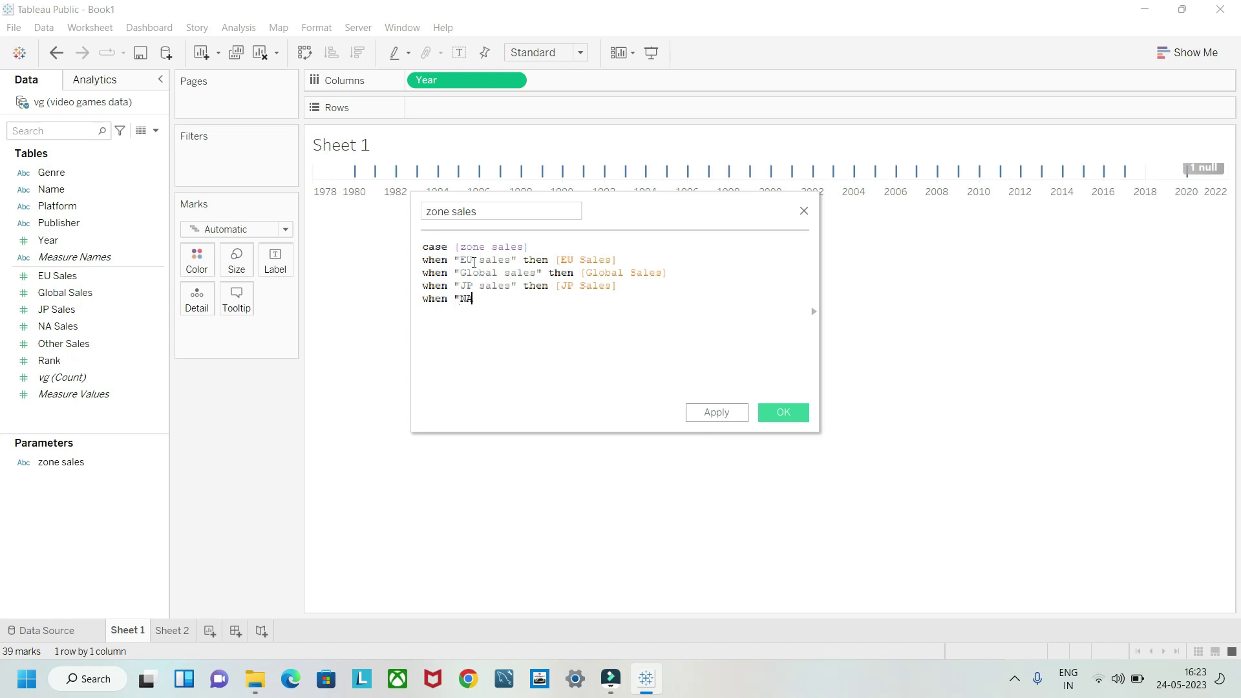
type(" sales\" then ")
type("[NA Sales]")
- Add a formula branch returning [Other Sales] when the parameter is "Other sales"
type("when")
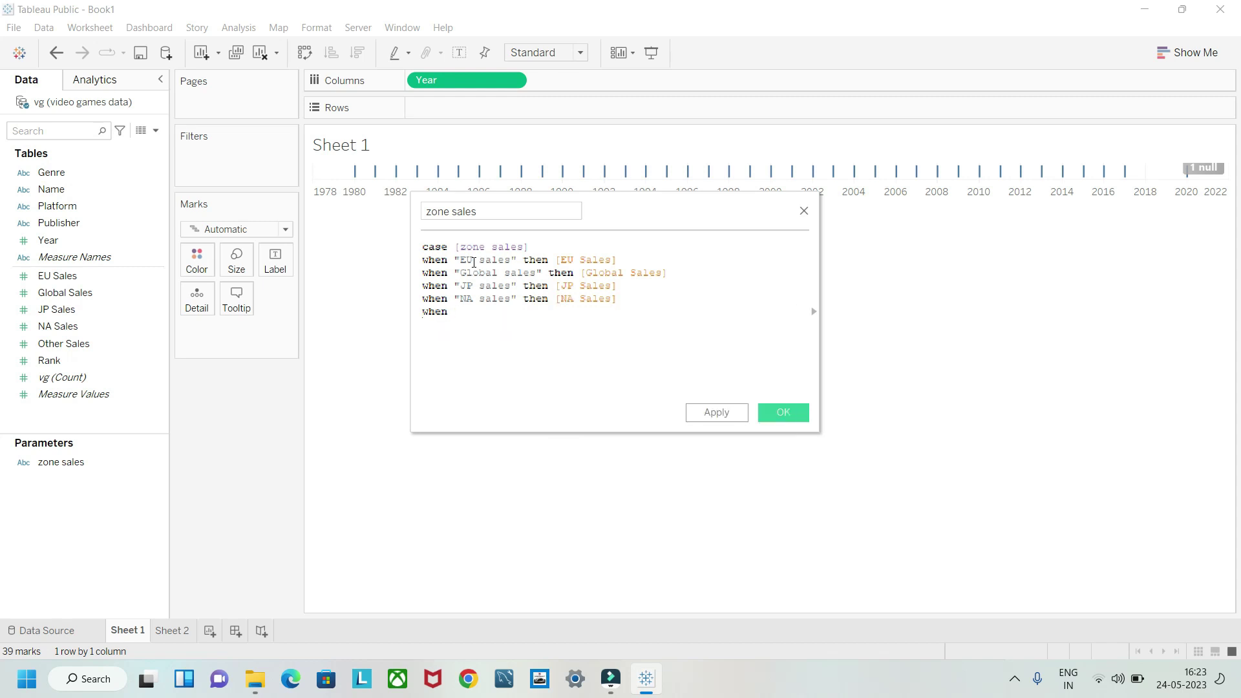
type(" \"Other sales\" then o")
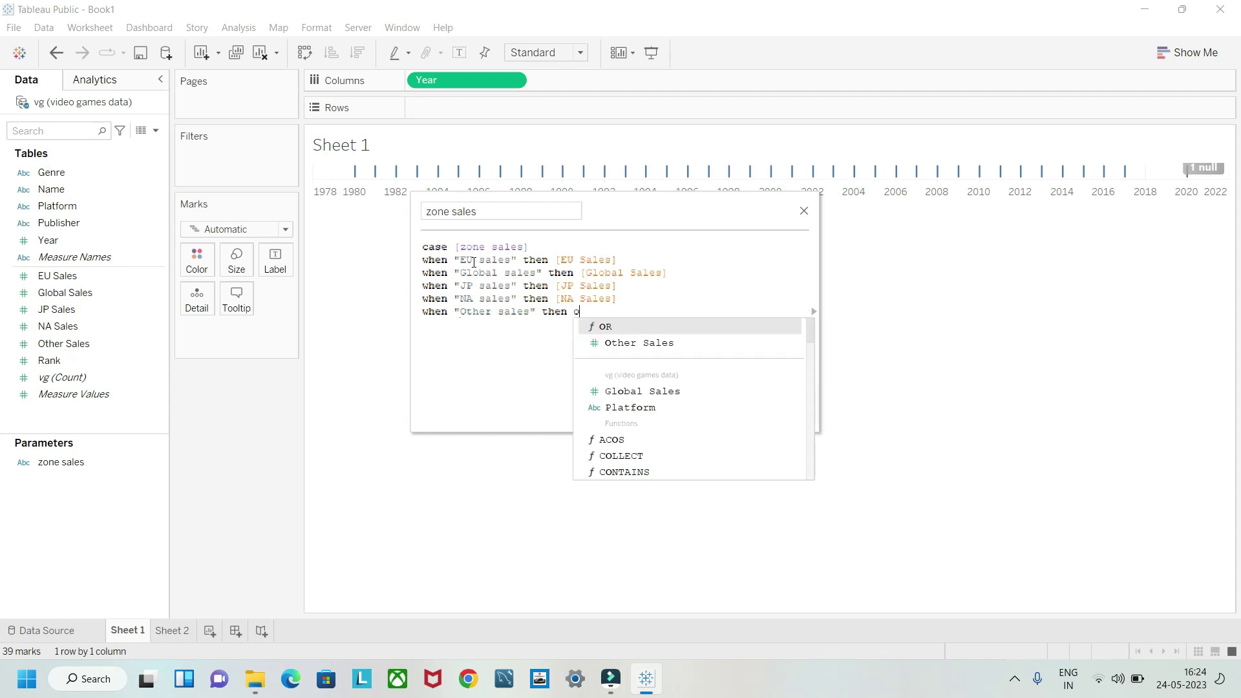
type("t")
key("Return")
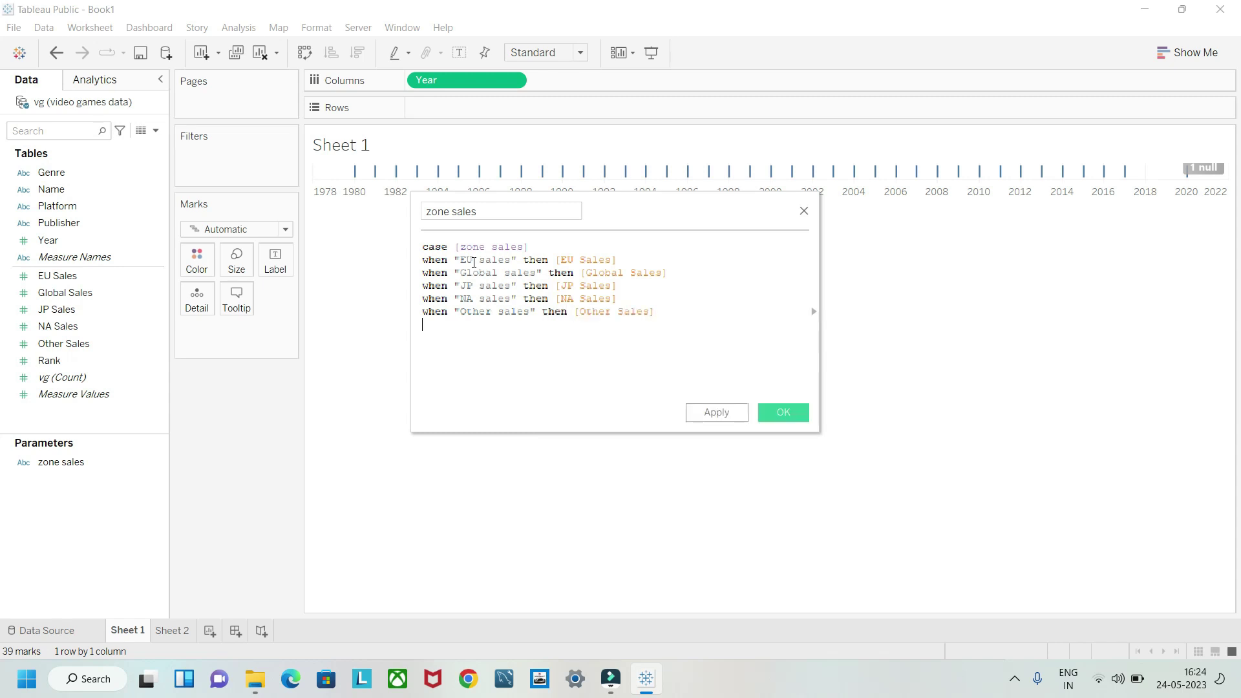
- Close the case formula with END and apply the zone sales calculation
type("END")
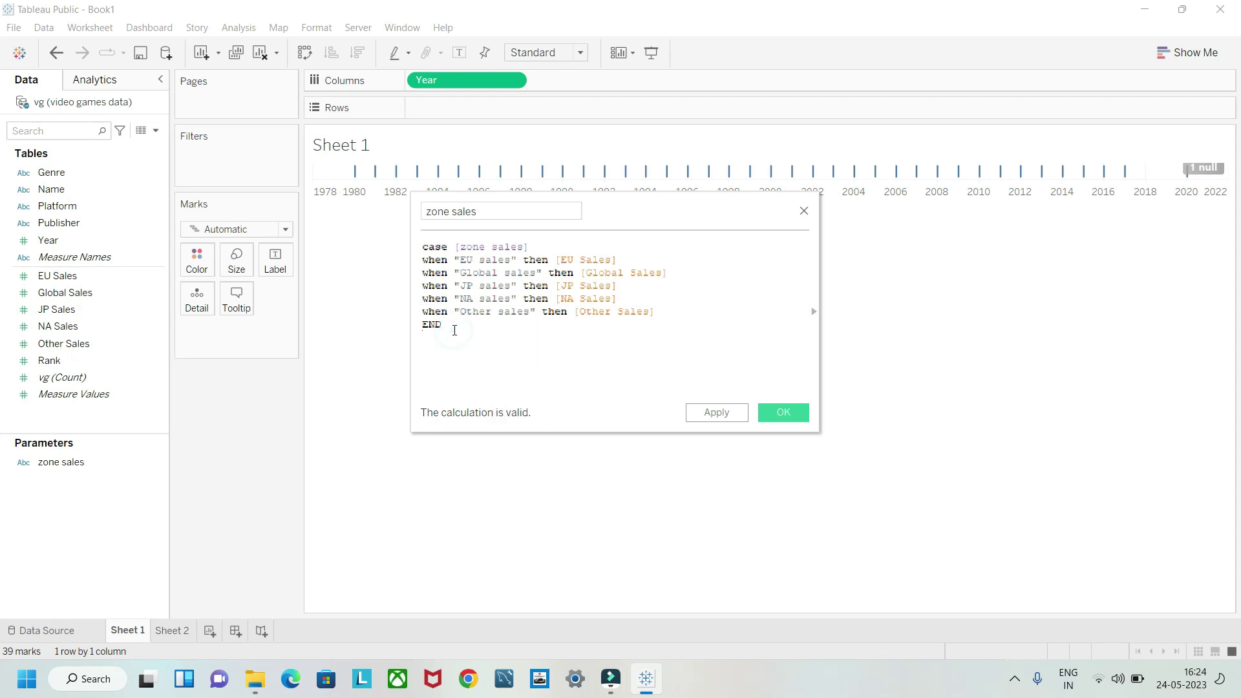
key("BackSpace")
key("BackSpace")
key("BackSpace")
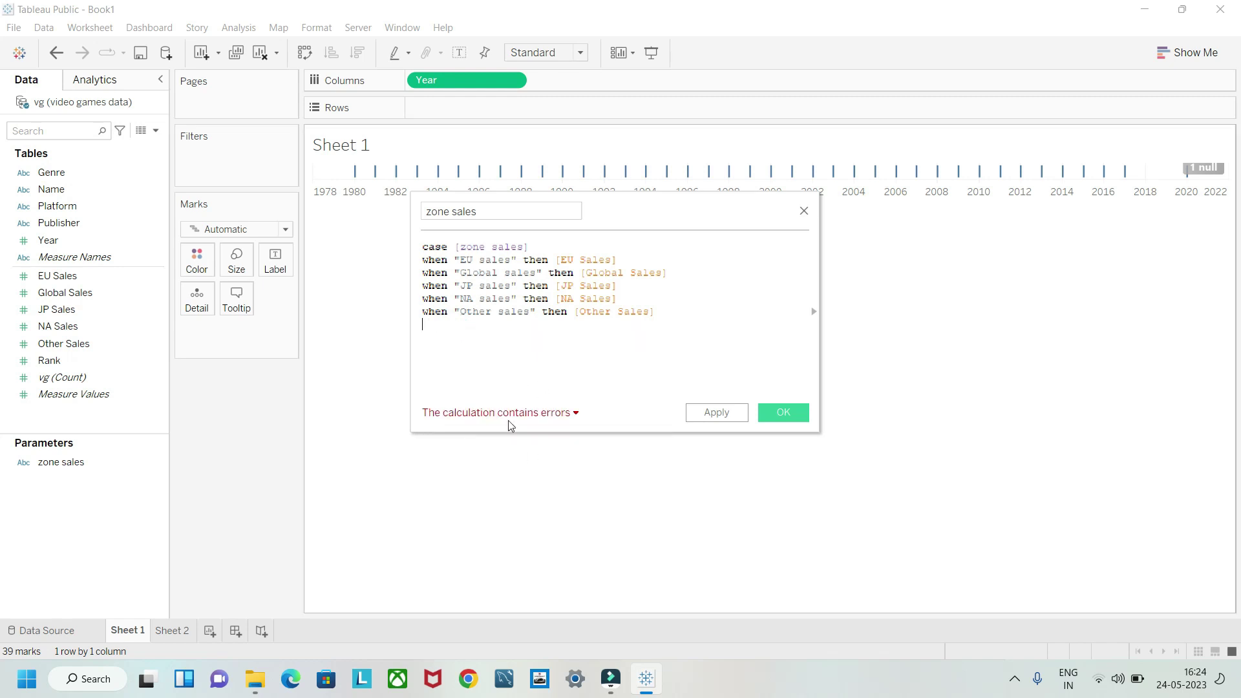
type("END\\")
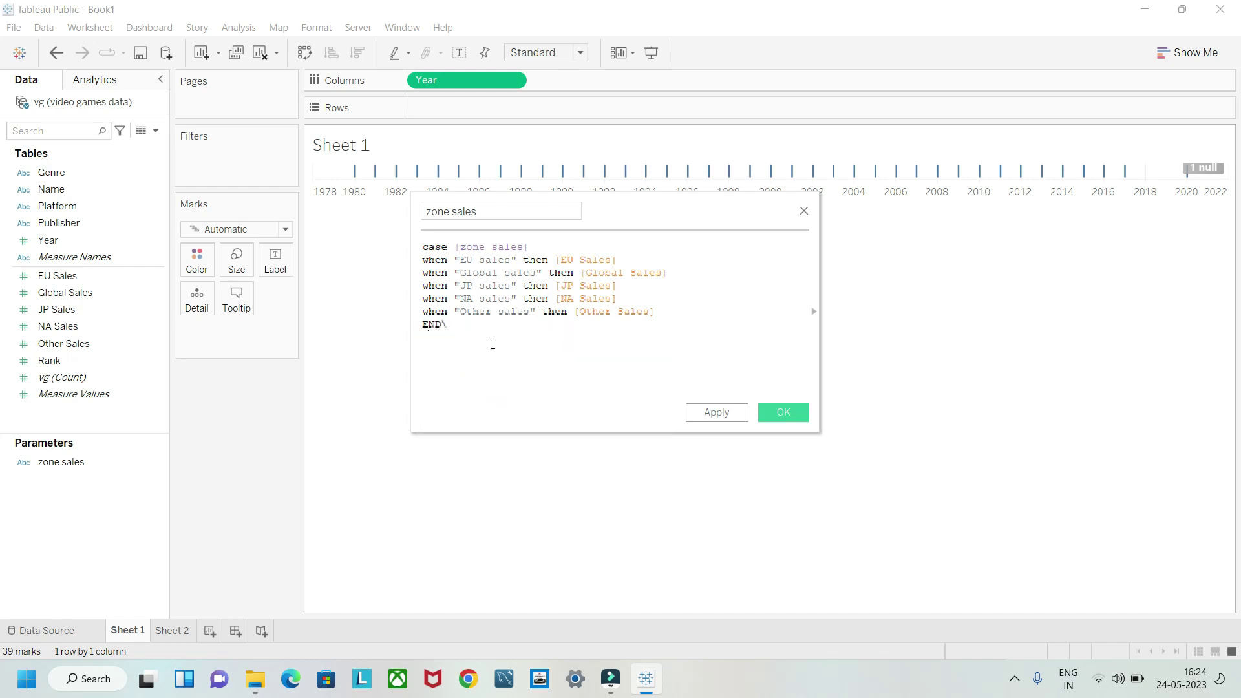
key("BackSpace")
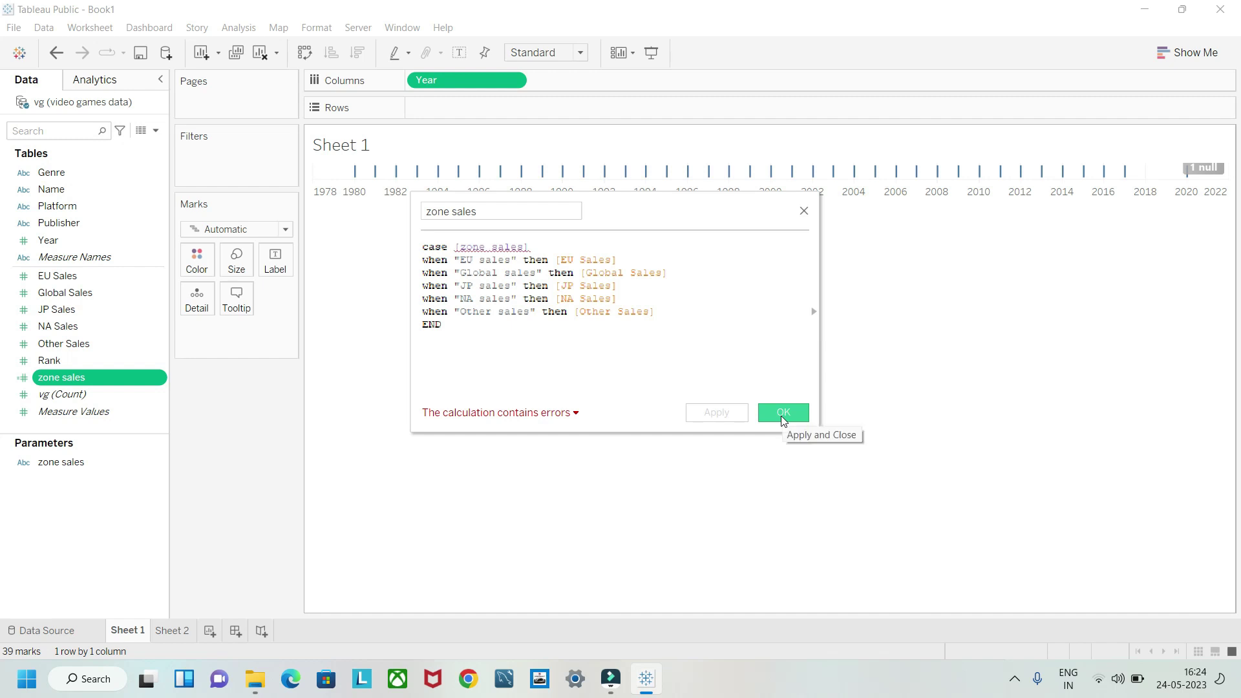
- Check the details of the calculation error and copy the entire zone sales formula
left_click(559, 412)
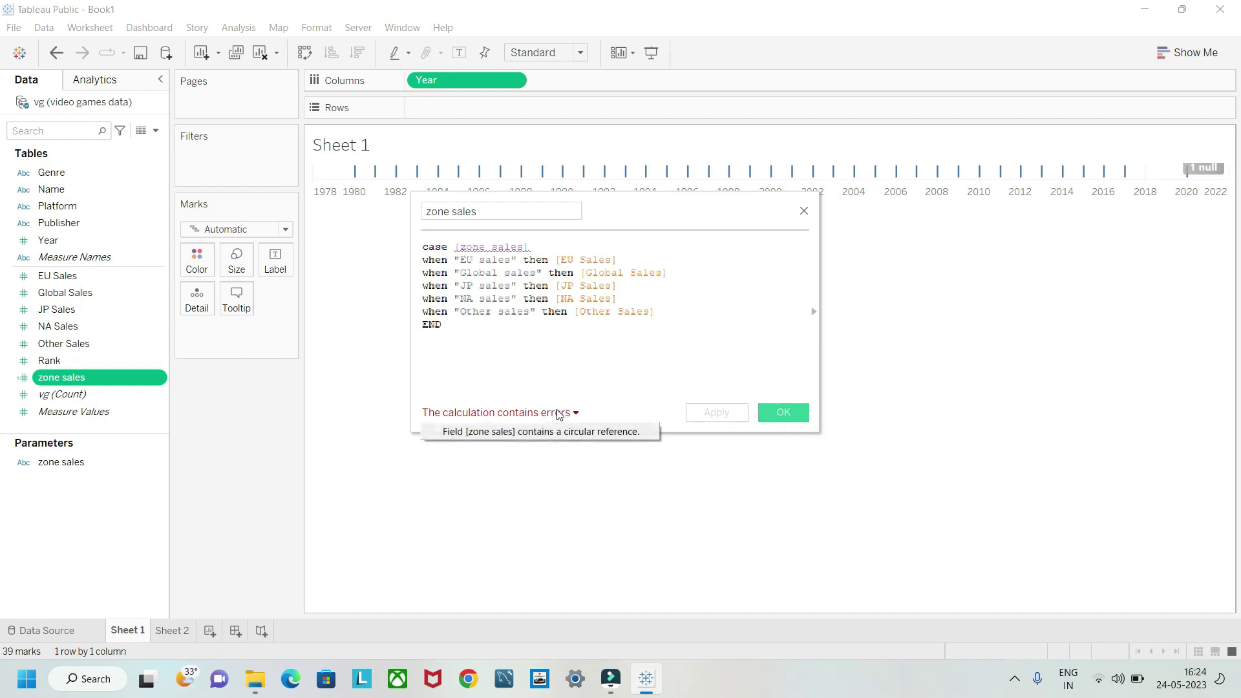
left_click(590, 369)
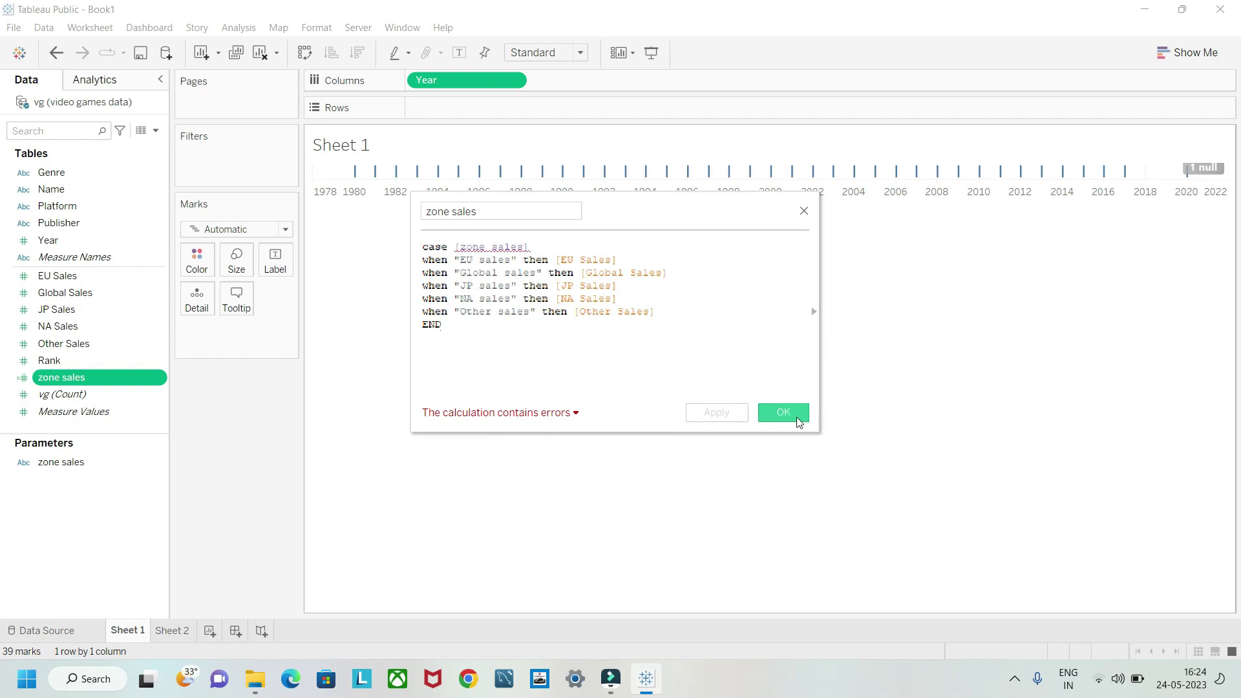
key("ctrl+a")
key("ctrl+c")
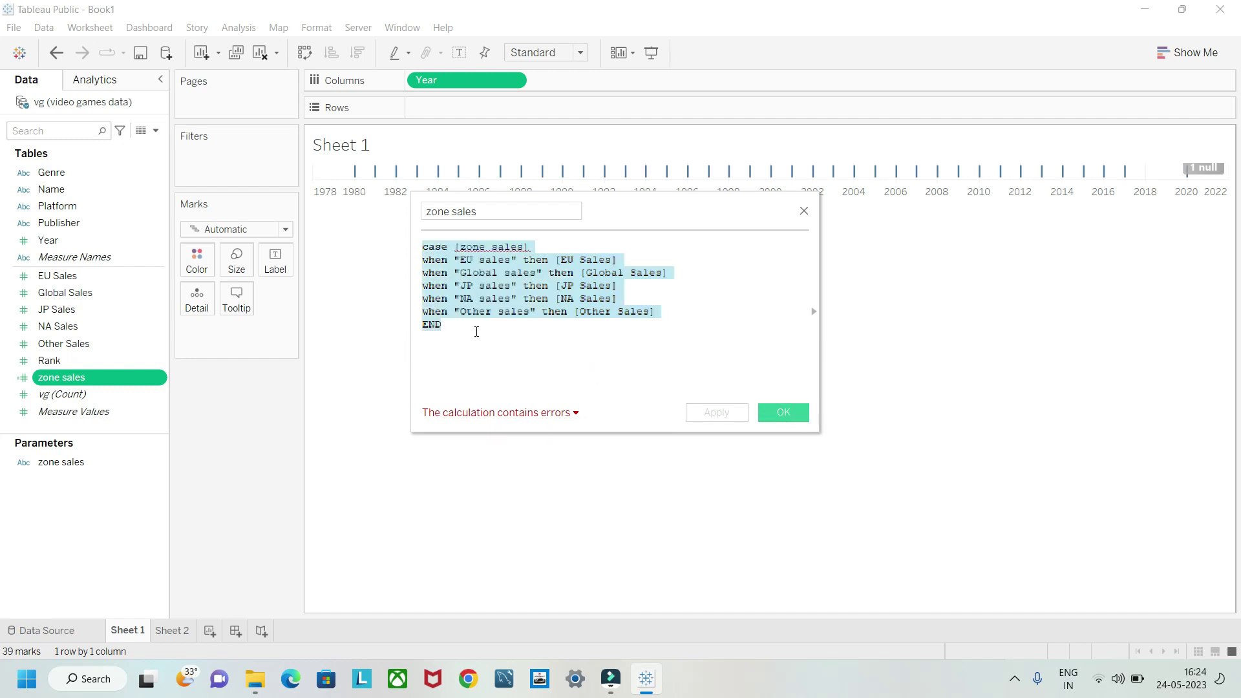
- Close the calculation editor and delete the zone sales calculated field from the measures
left_click(783, 411)
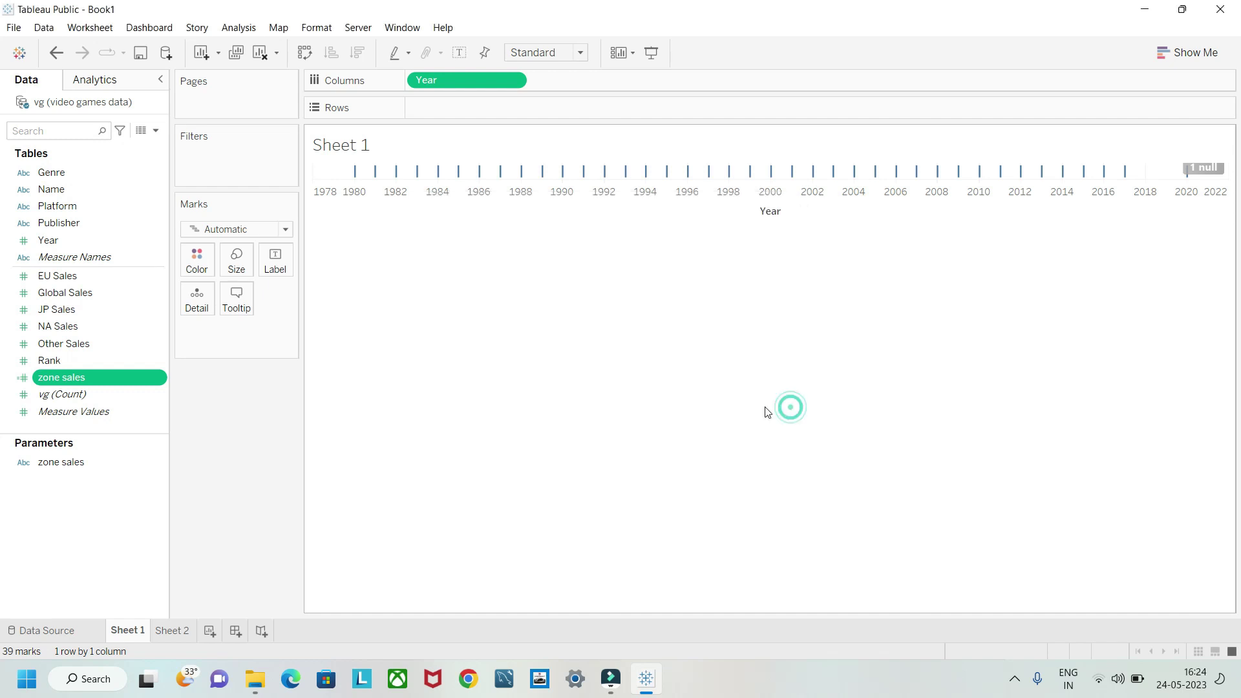
right_click(94, 375)
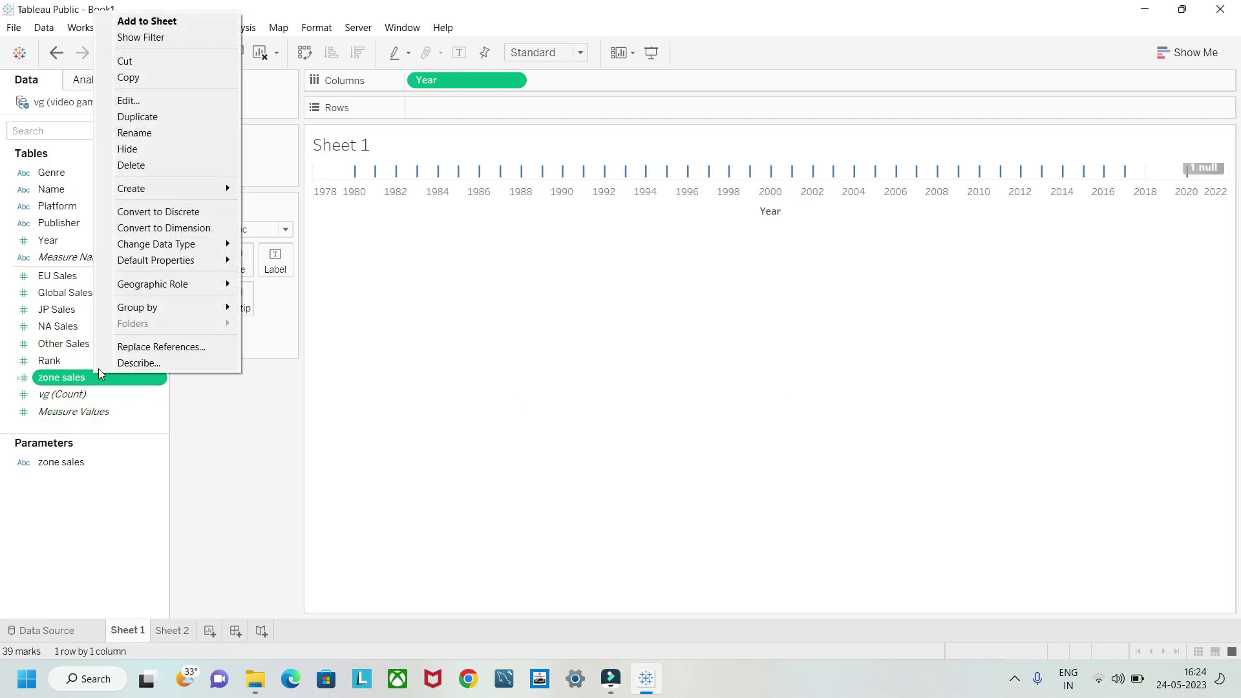
left_click(143, 165)
- Create a calculated field named "zone" using the copied case formula
left_click(155, 130)
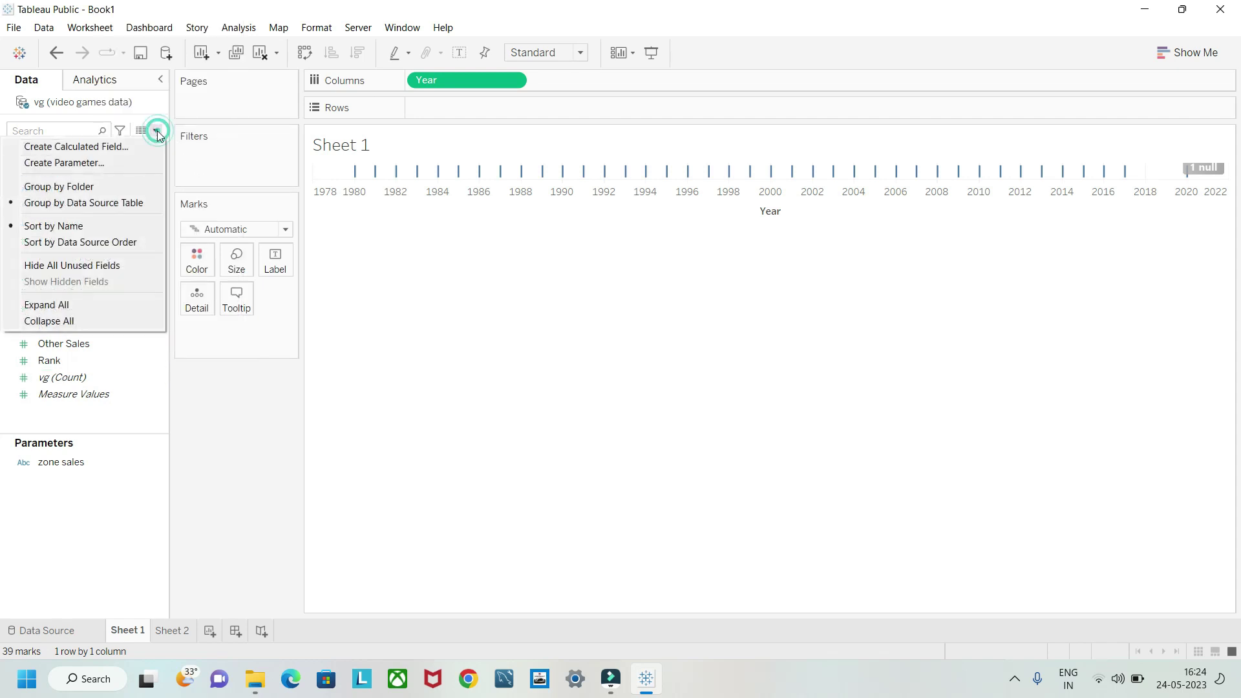
left_click(118, 146)
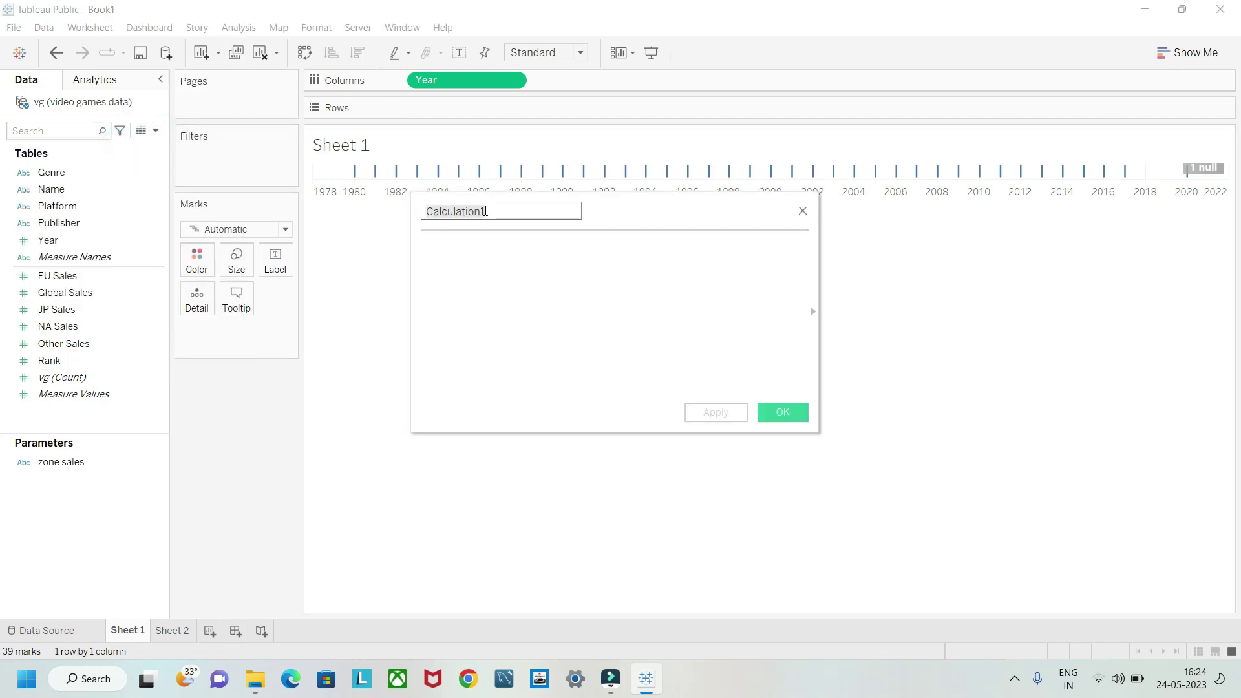
type("zone")
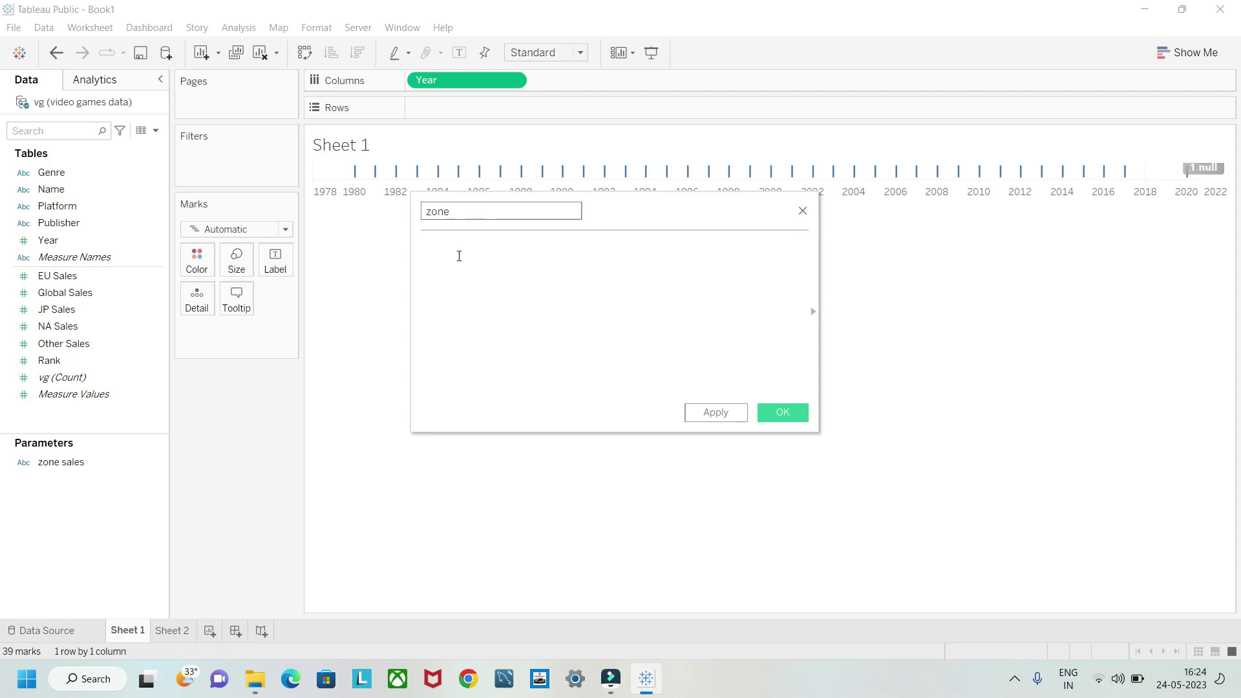
left_click(457, 254)
key("ctrl+v")
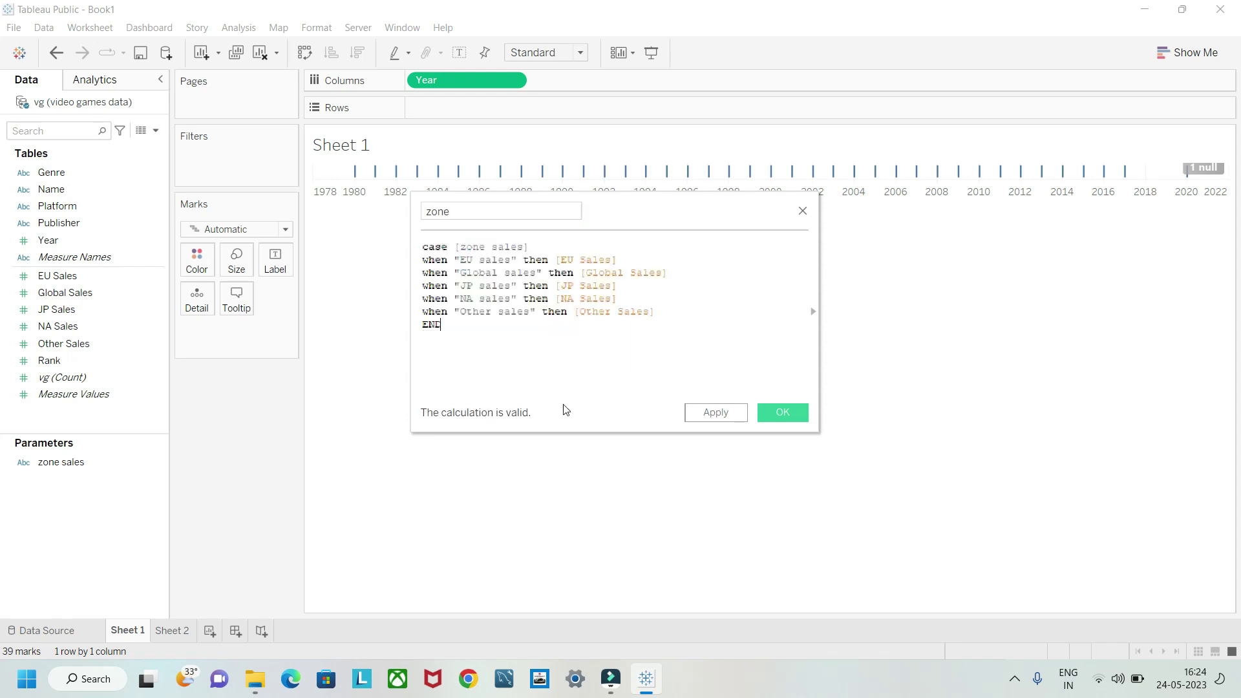
left_click(725, 416)
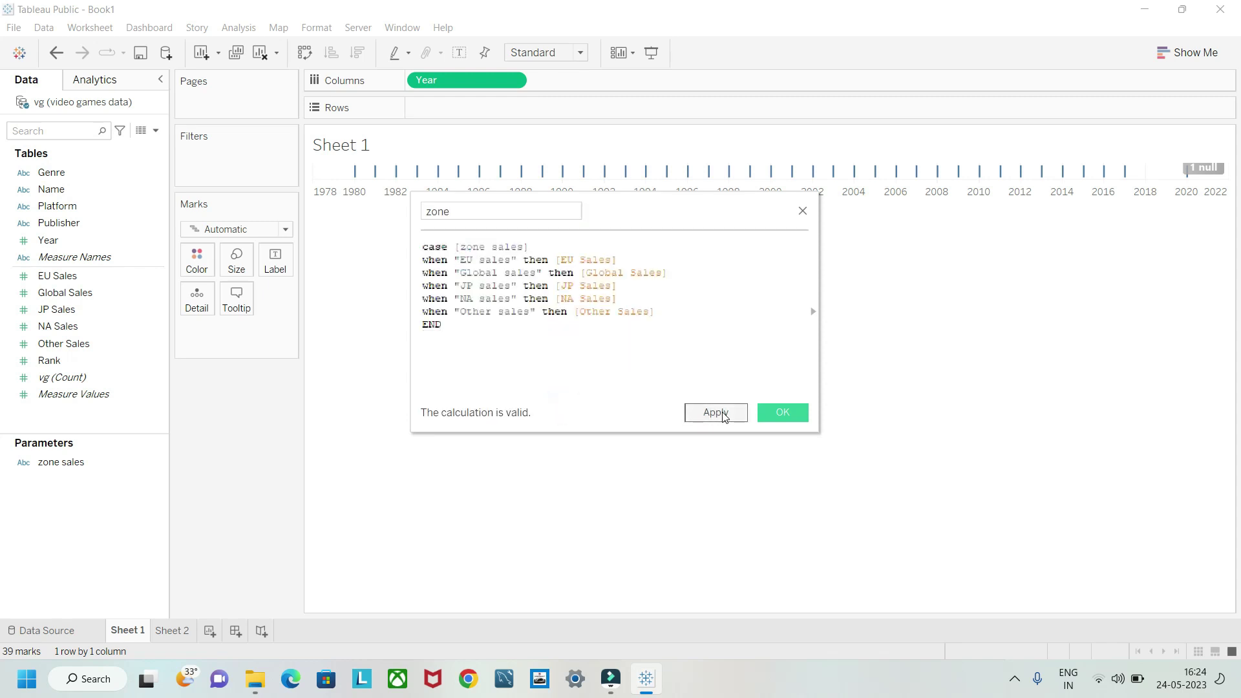
left_click(777, 412)
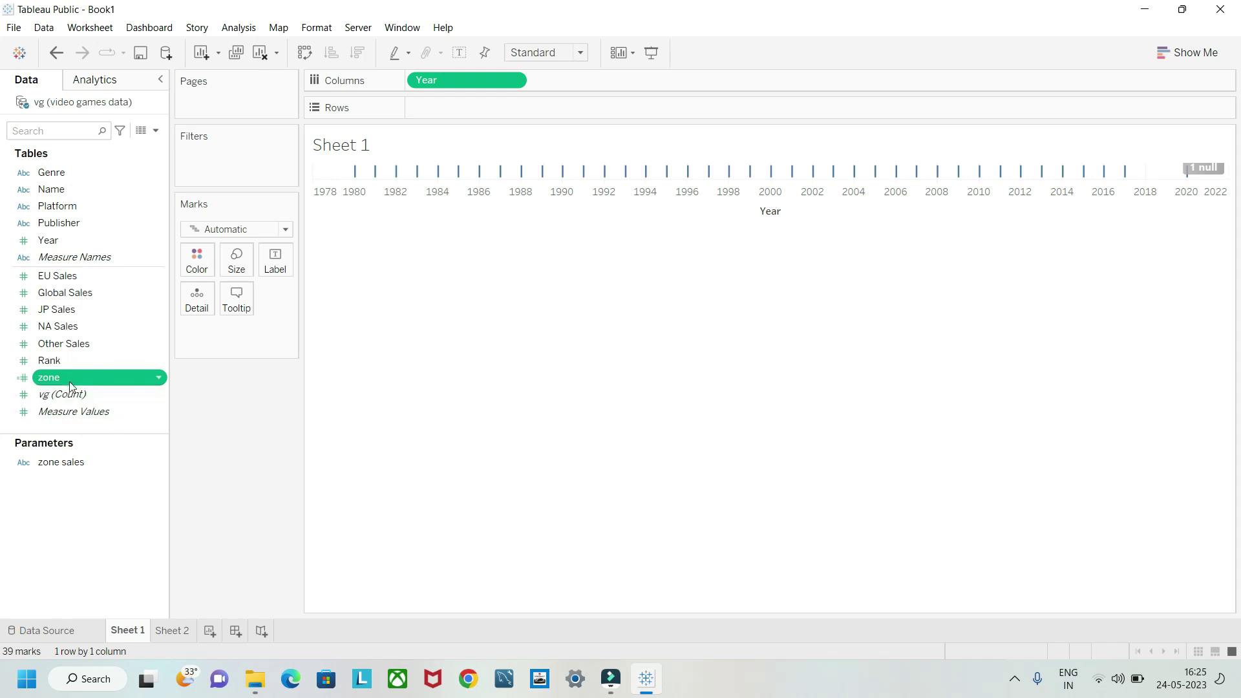
- Place the zone field on Rows and show the zone sales parameter control on the worksheet
left_click_drag(68, 378, 424, 107)
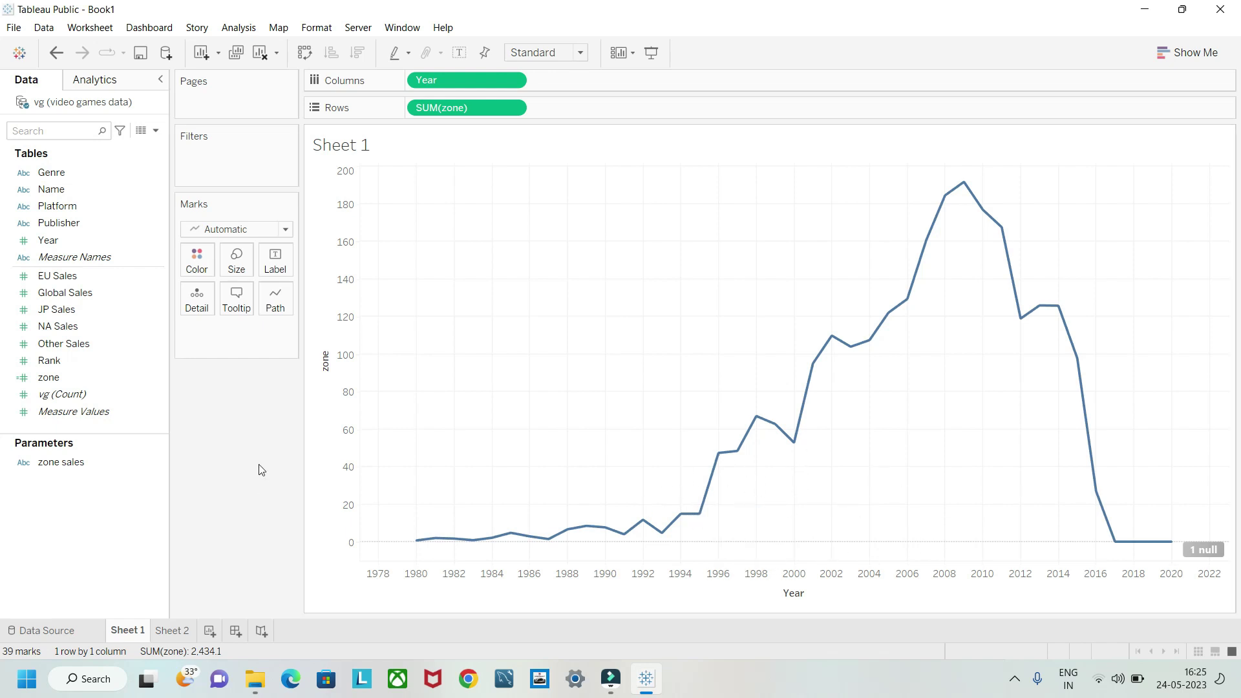
left_click(102, 464)
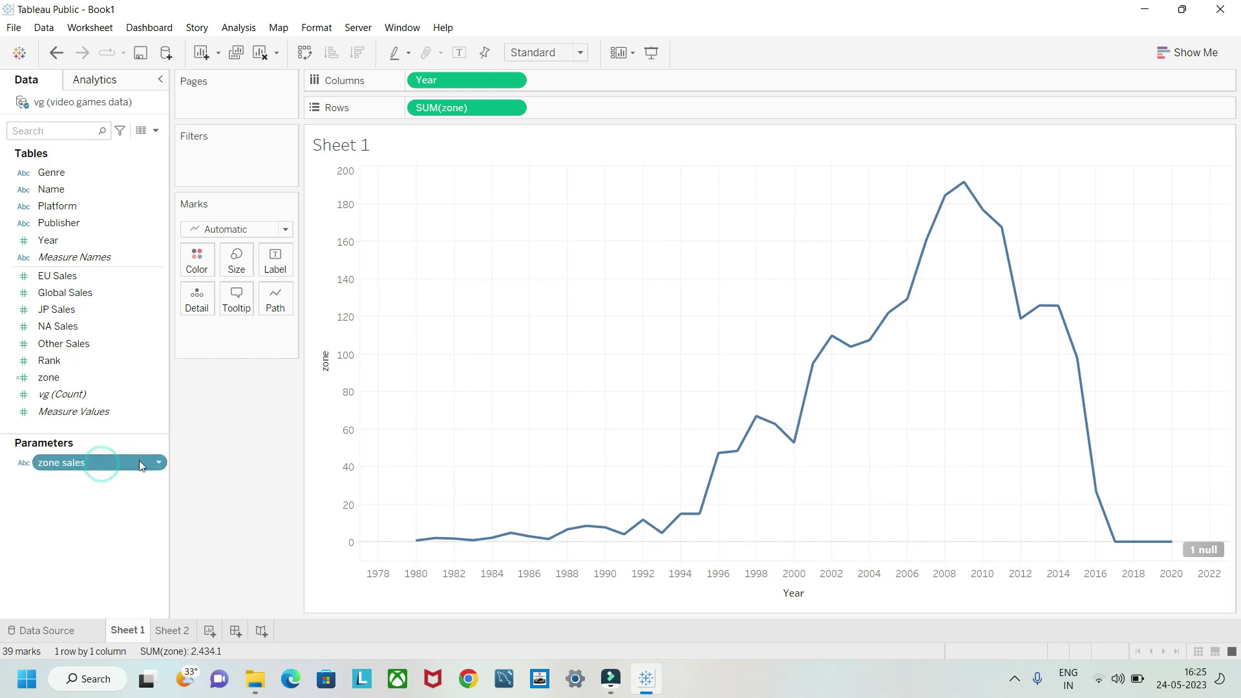
left_click(157, 461)
left_click(214, 188)
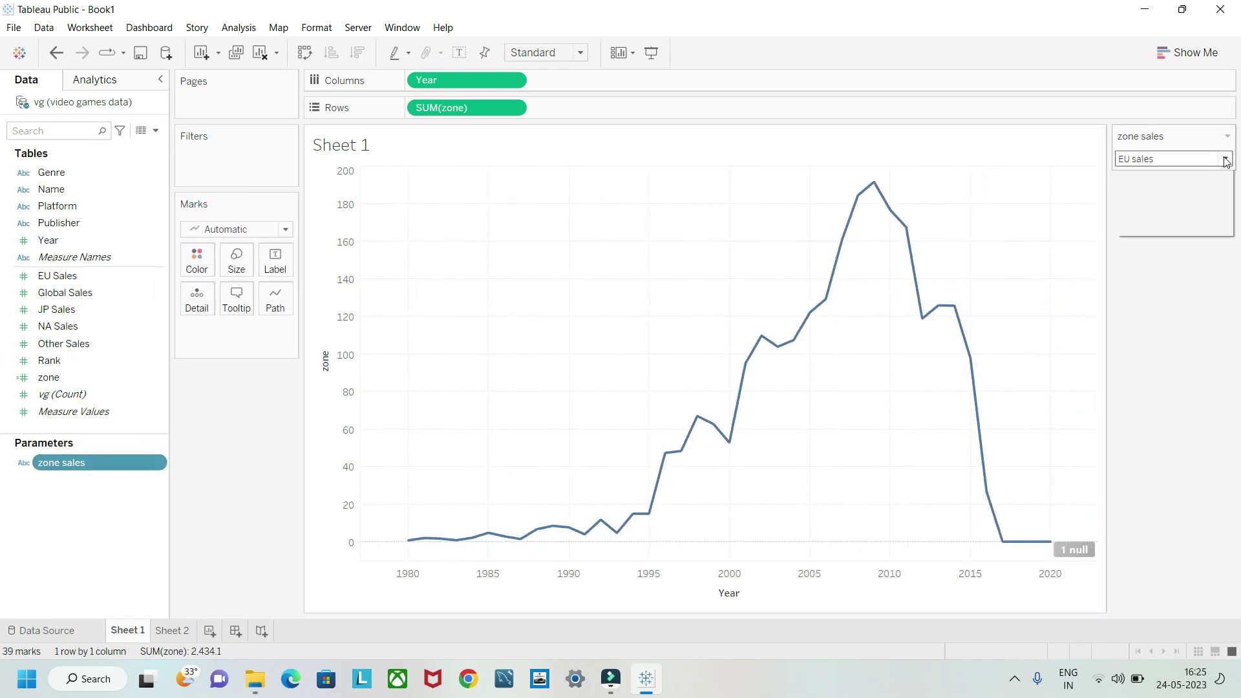
- Switch the zone sales parameter through Global sales, JP sales and NA sales, ending on Other sales
left_click(1225, 158)
left_click(1193, 192)
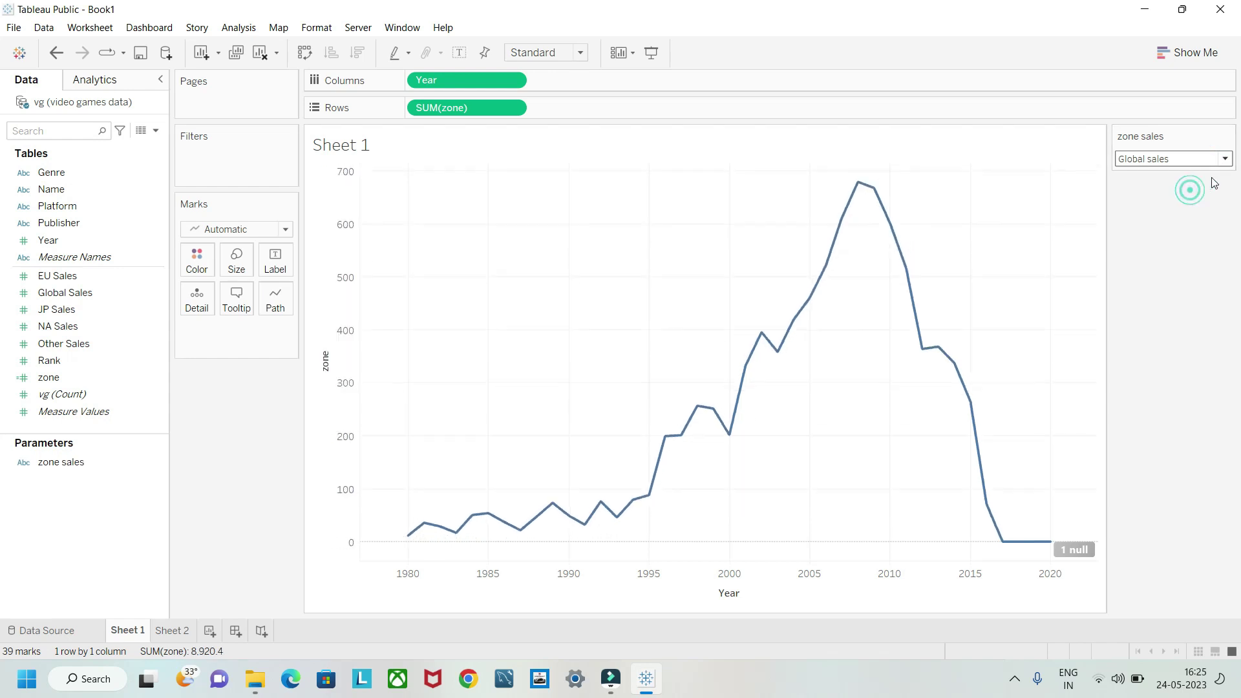
left_click(1225, 159)
left_click(1133, 201)
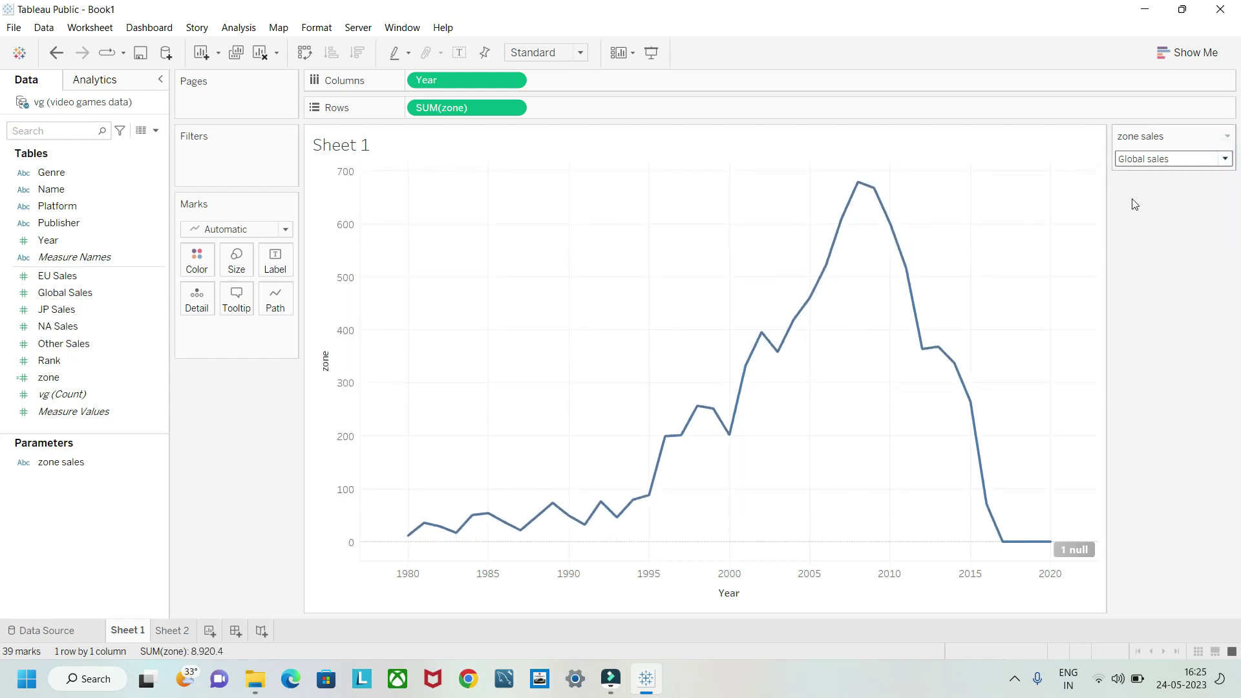
left_click(1227, 159)
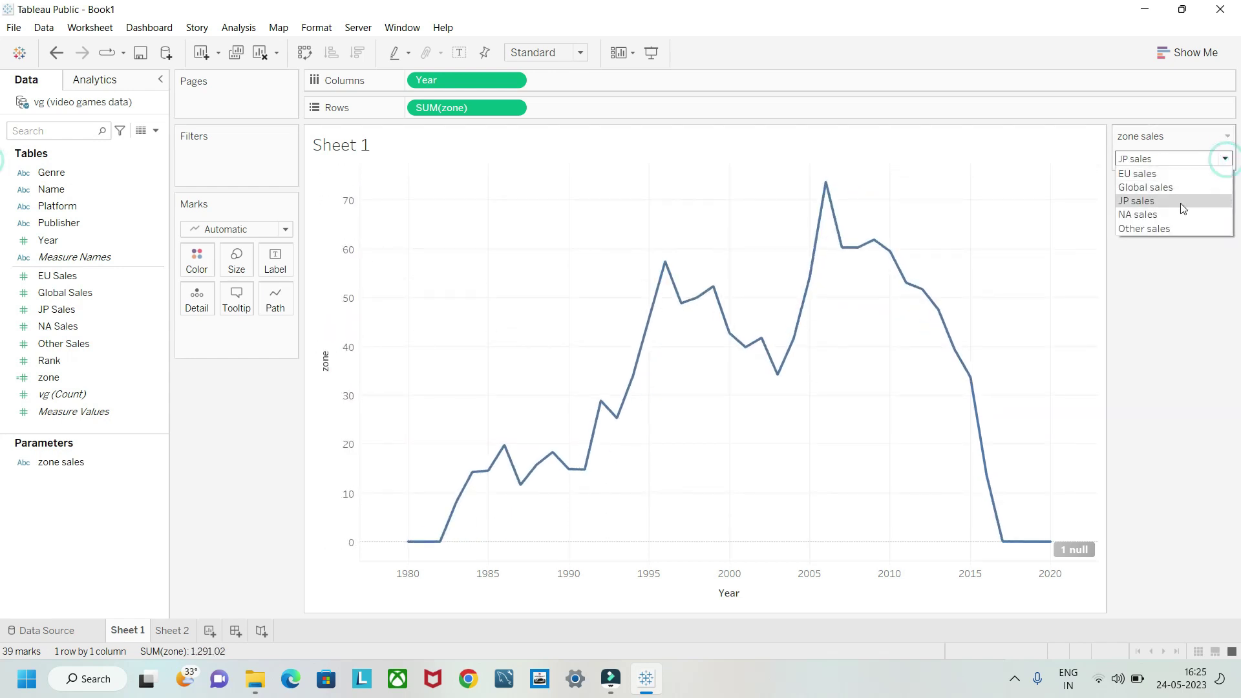
left_click(1183, 214)
left_click(1224, 160)
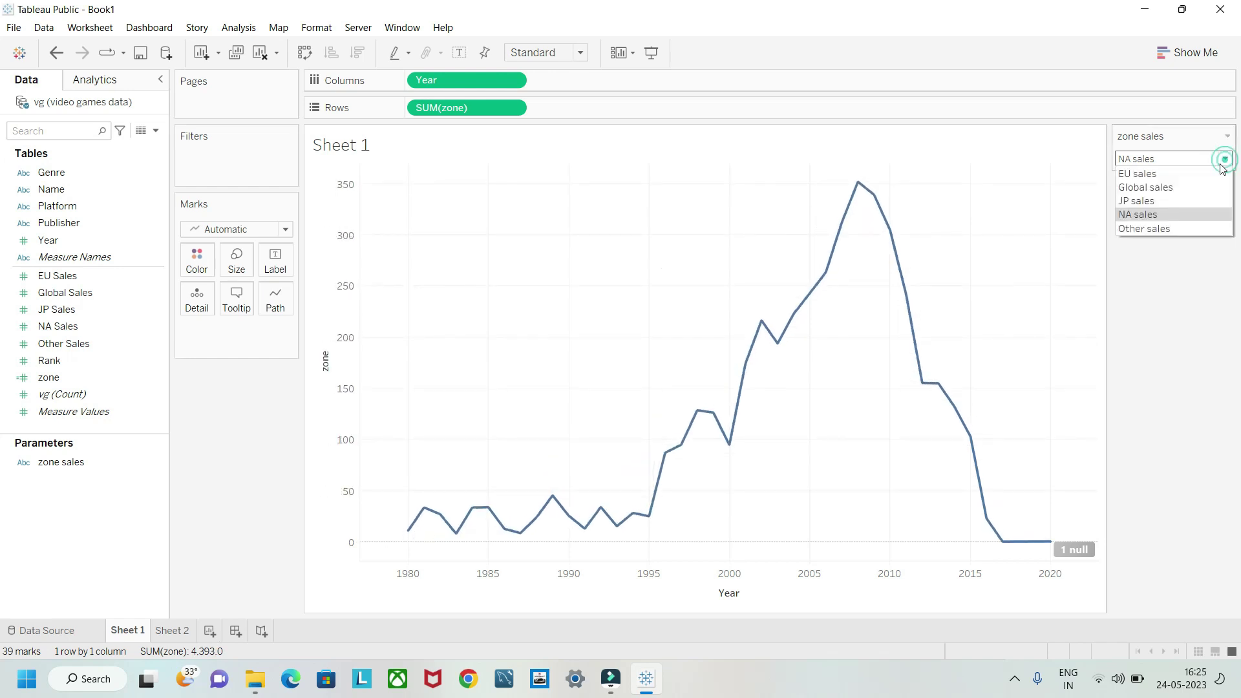
left_click(1150, 227)
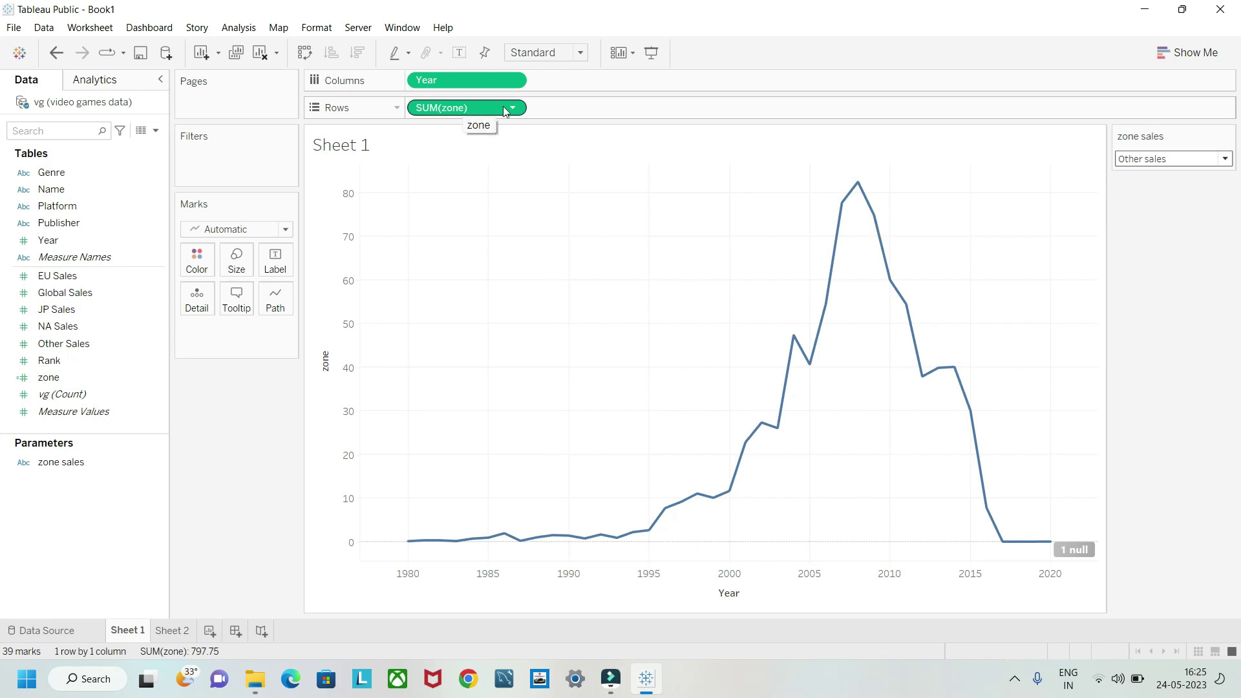
- Duplicate SUM(zone) on Rows and combine the two measures into a dual-axis chart
left_click_drag(507, 110, 627, 110)
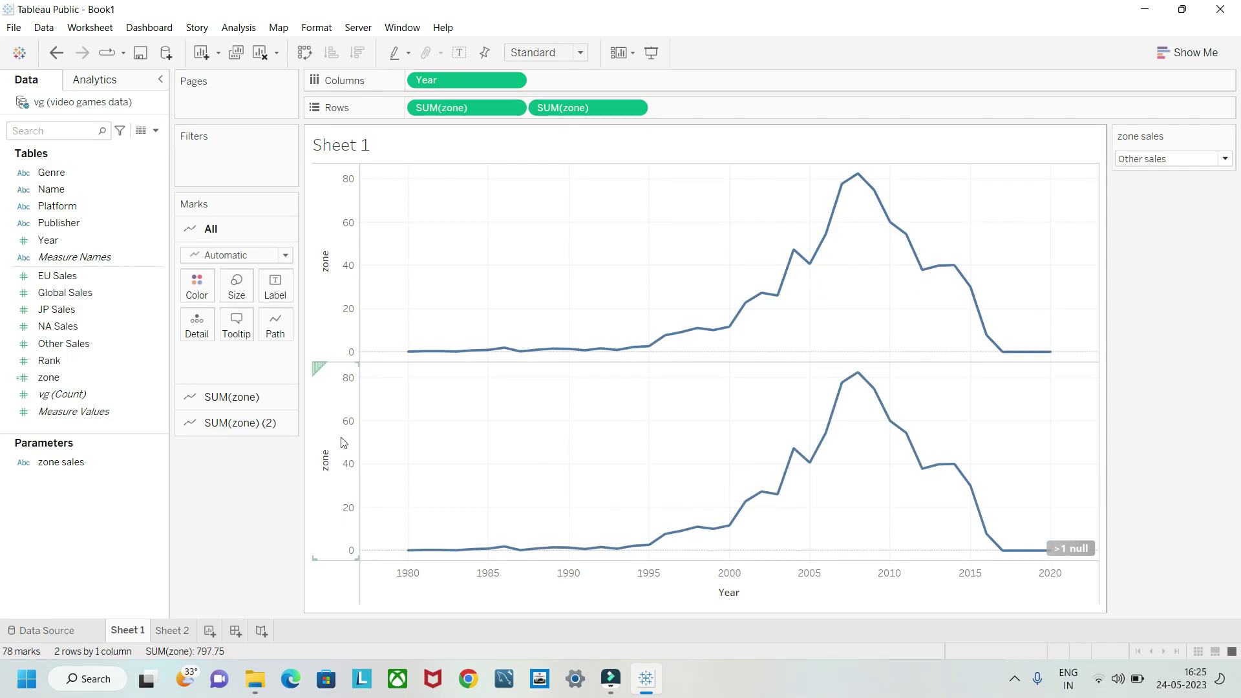
left_click(324, 437)
right_click(324, 438)
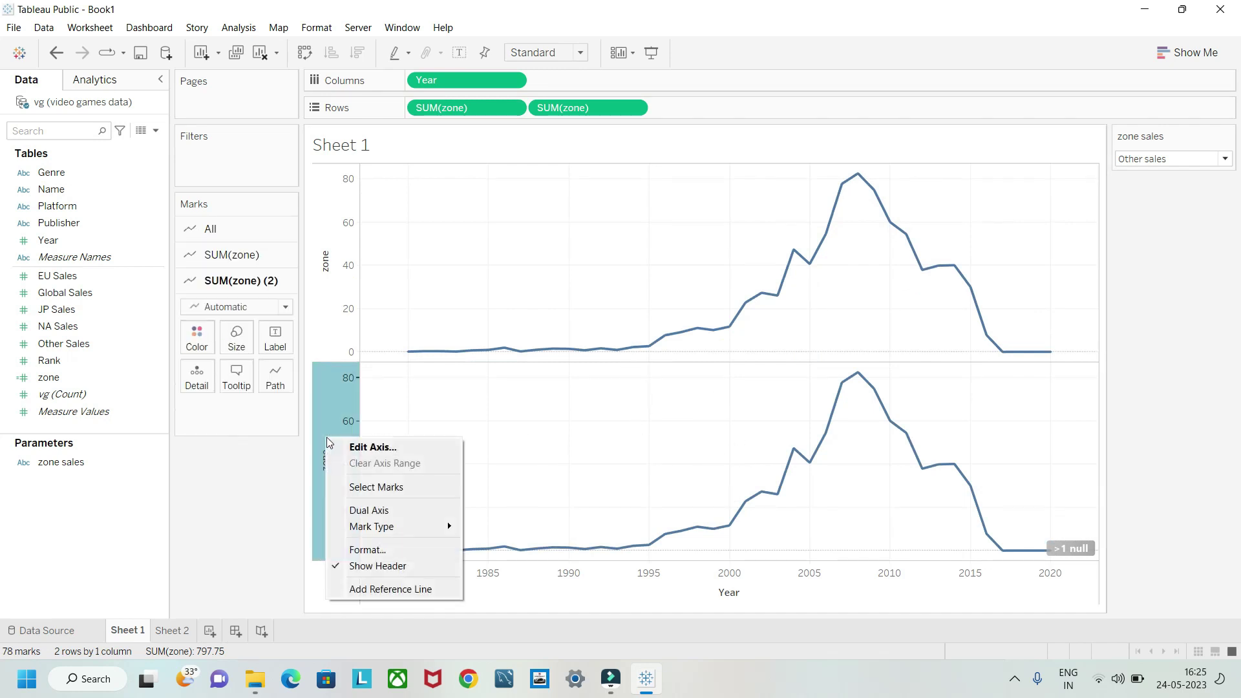
left_click(368, 511)
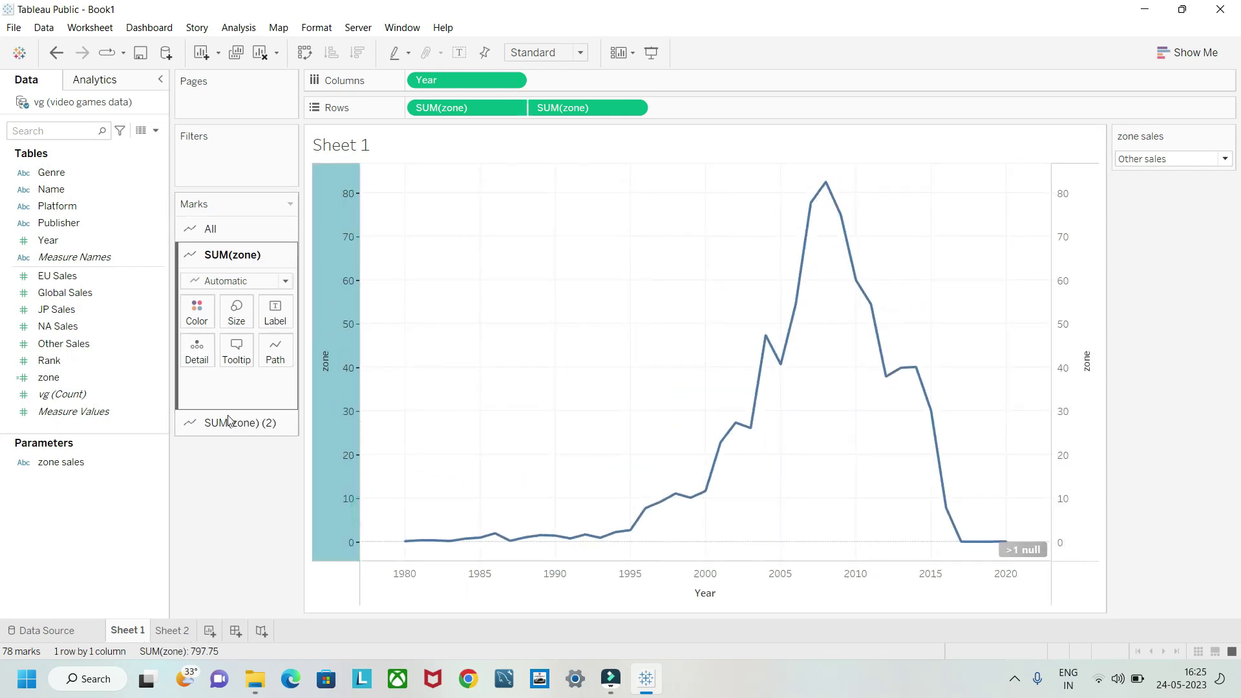
- Set the mark type of the second SUM(zone) measure to Area
left_click(228, 431)
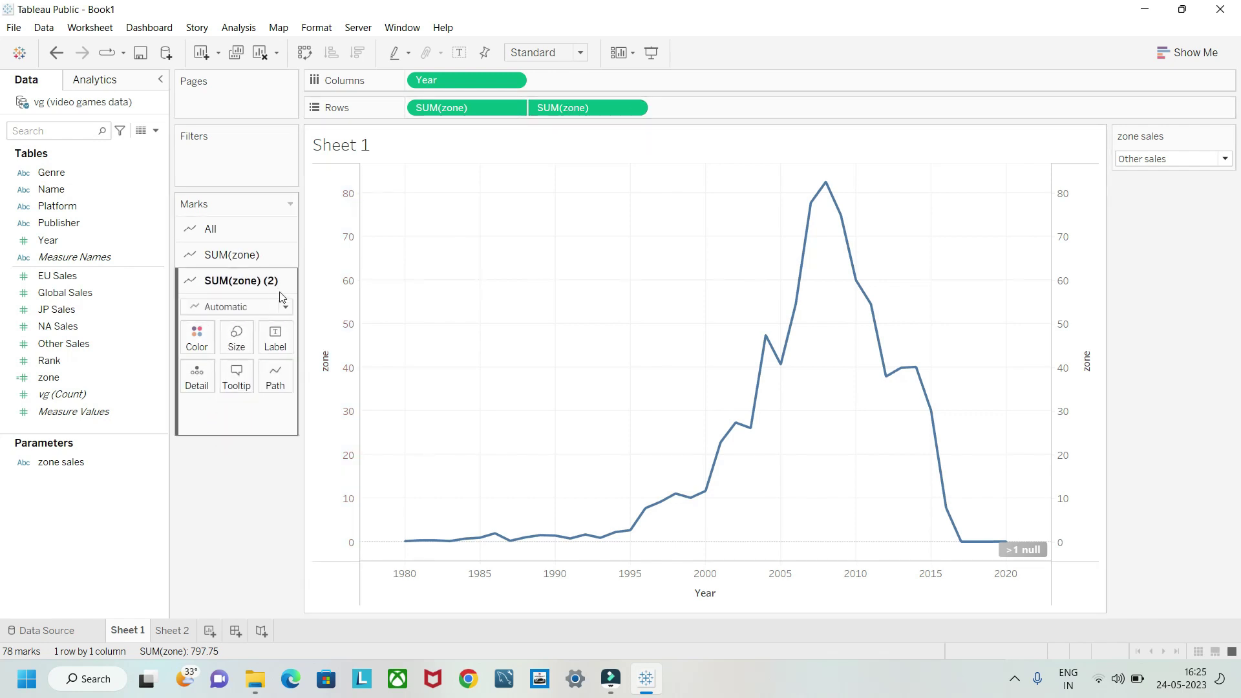
left_click(285, 307)
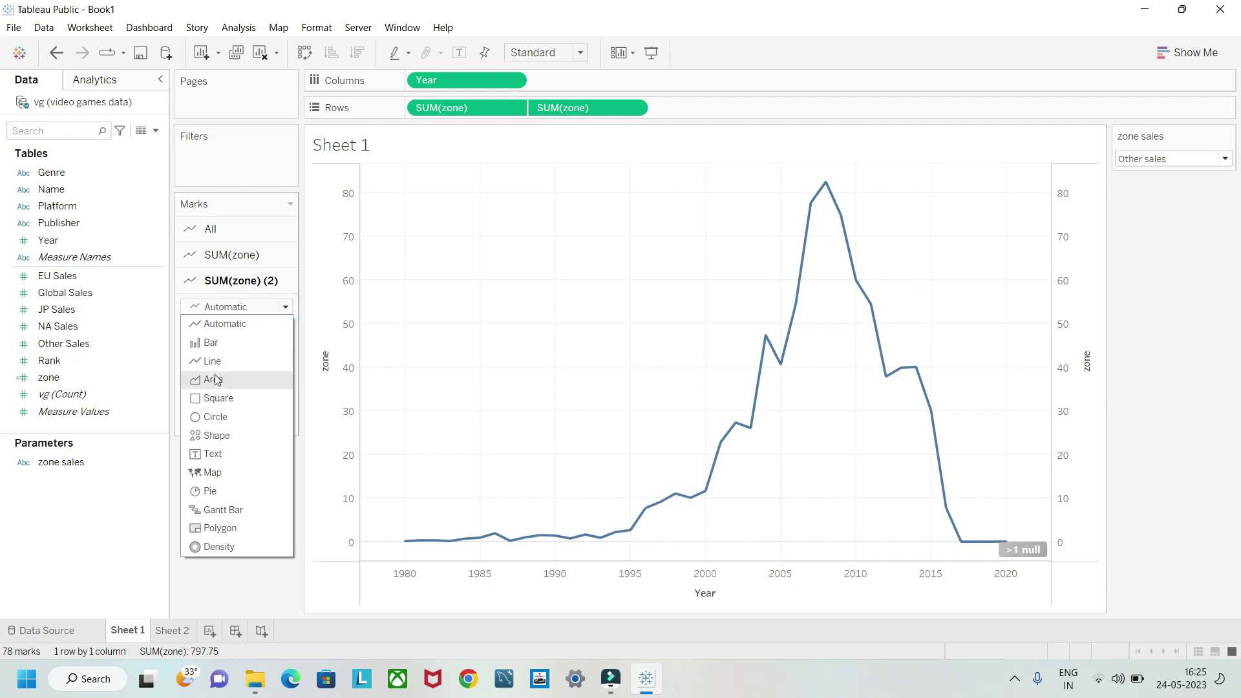
left_click(215, 380)
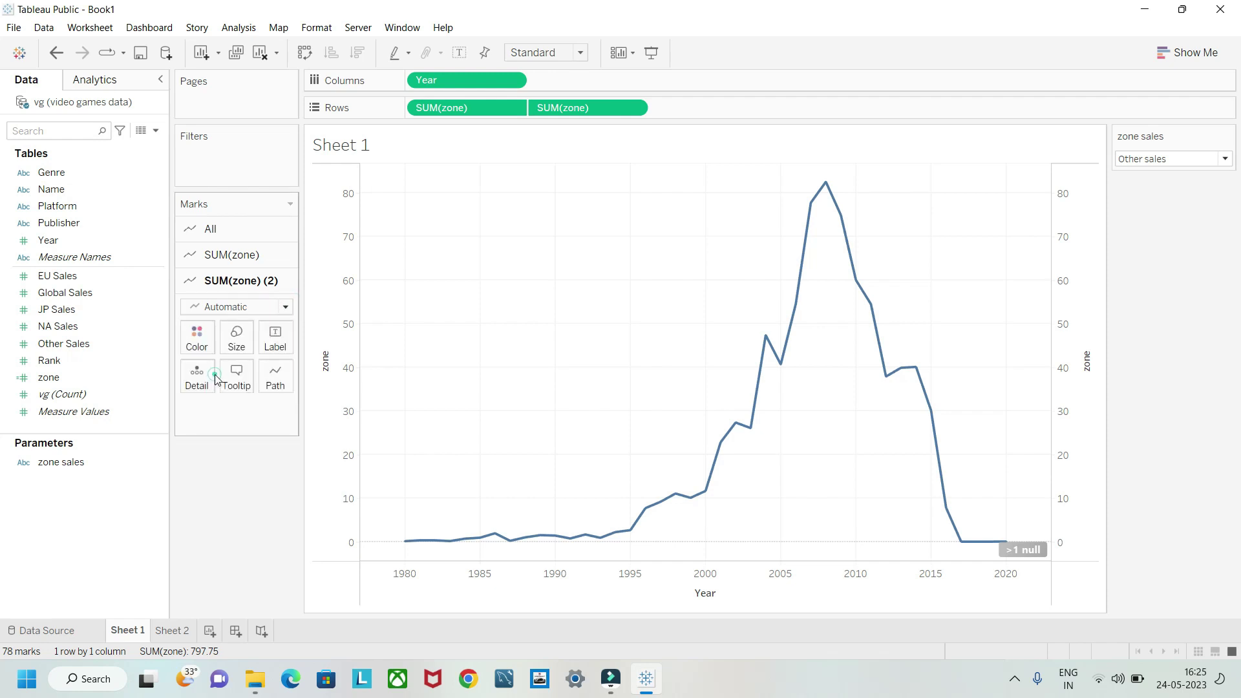
- Set the area color of the second SUM(zone) measure to a lighter blue
left_click(203, 341)
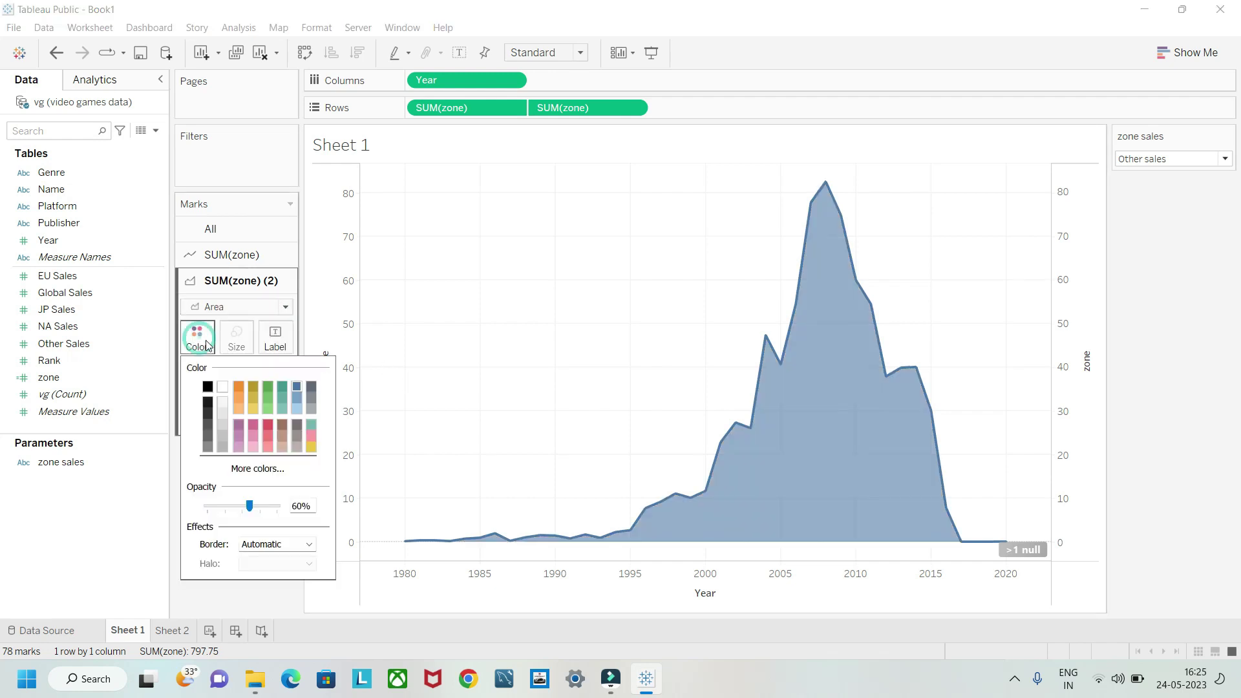
left_click(293, 397)
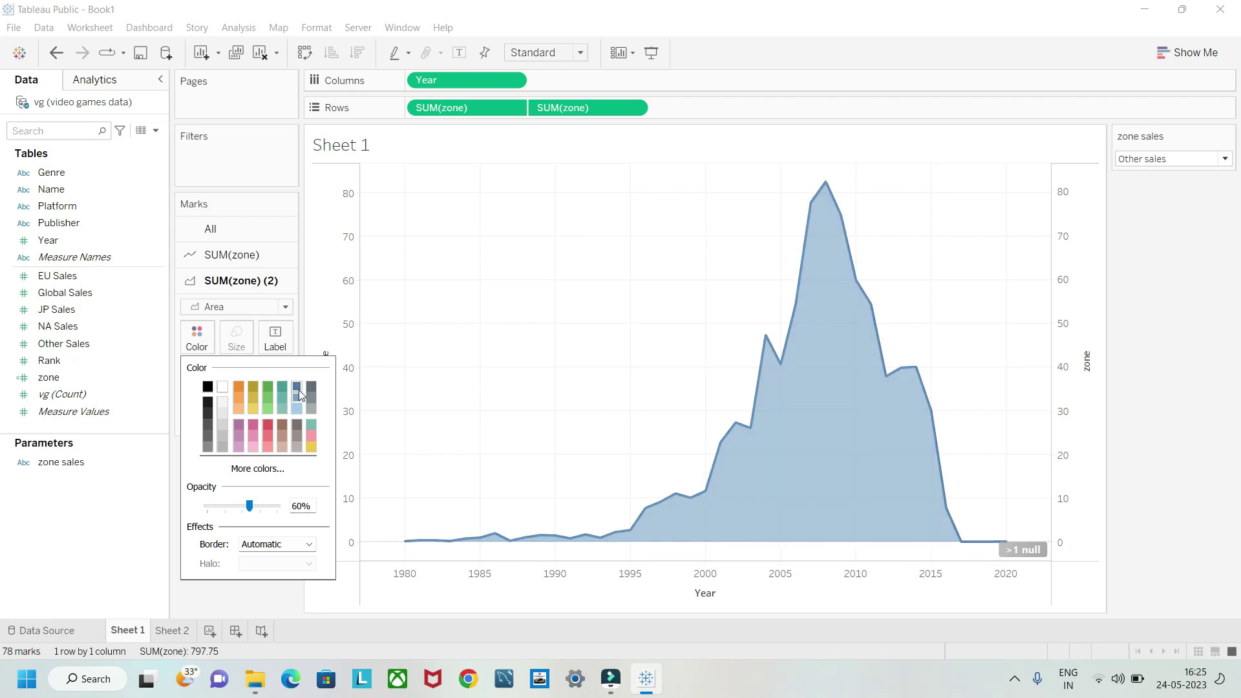
left_click(167, 568)
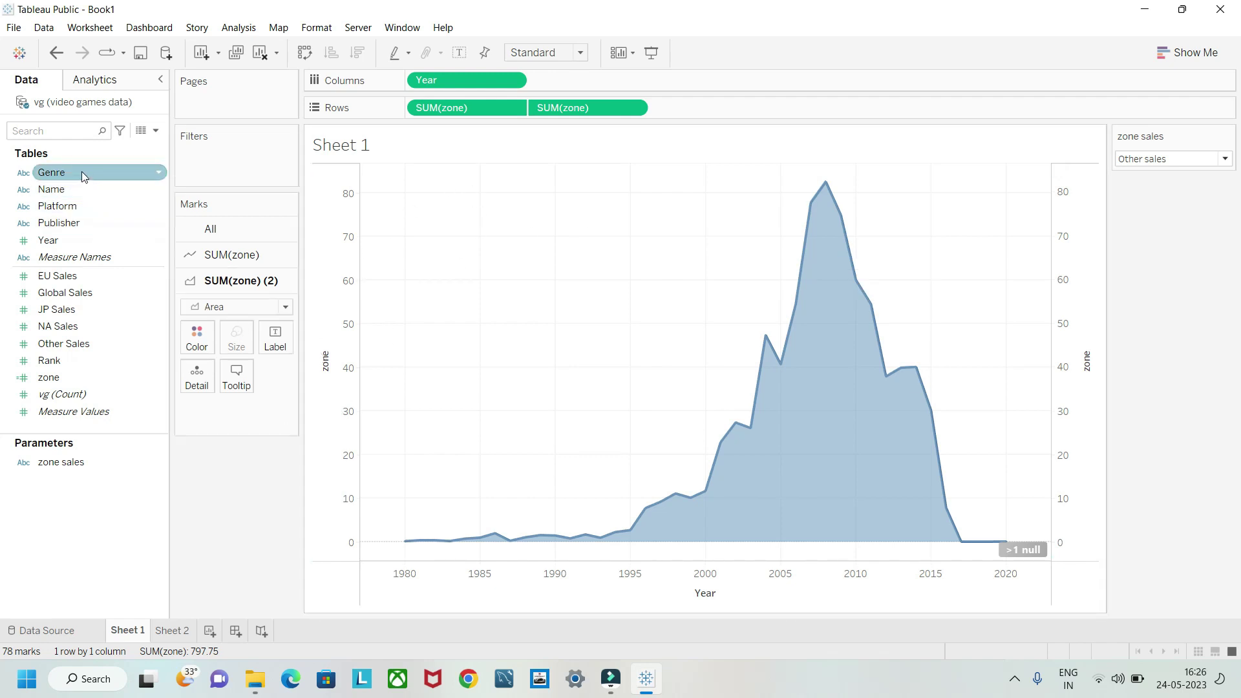
- Color the area marks of the second SUM(zone) measure by Genre
left_click_drag(82, 172, 209, 335)
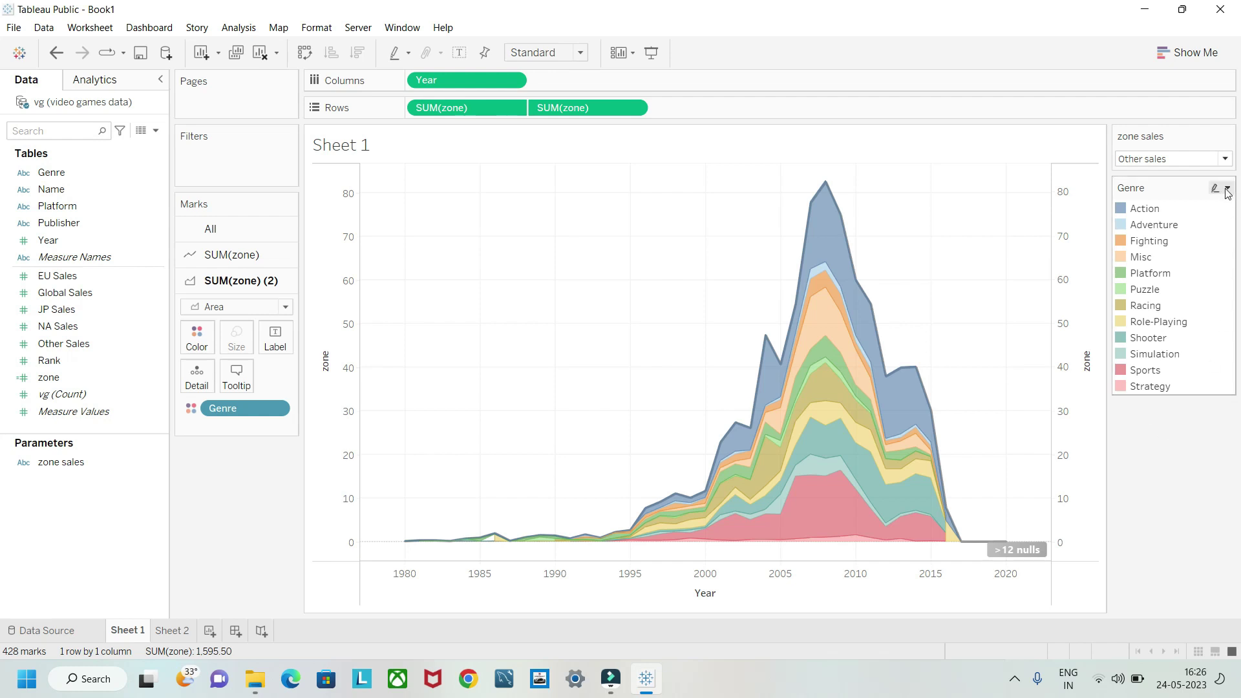
left_click(1227, 191)
left_click(1213, 191)
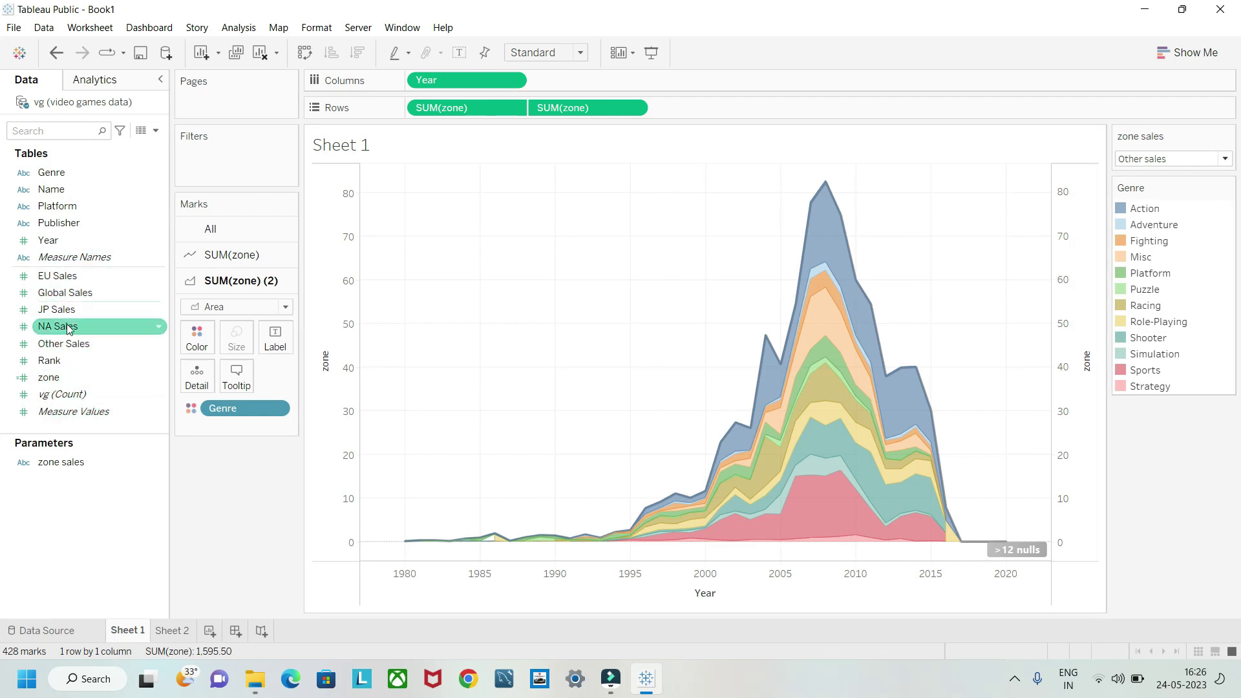
- Add Genre as a worksheet filter with all values selected and show its filter control
left_click_drag(62, 175, 202, 165)
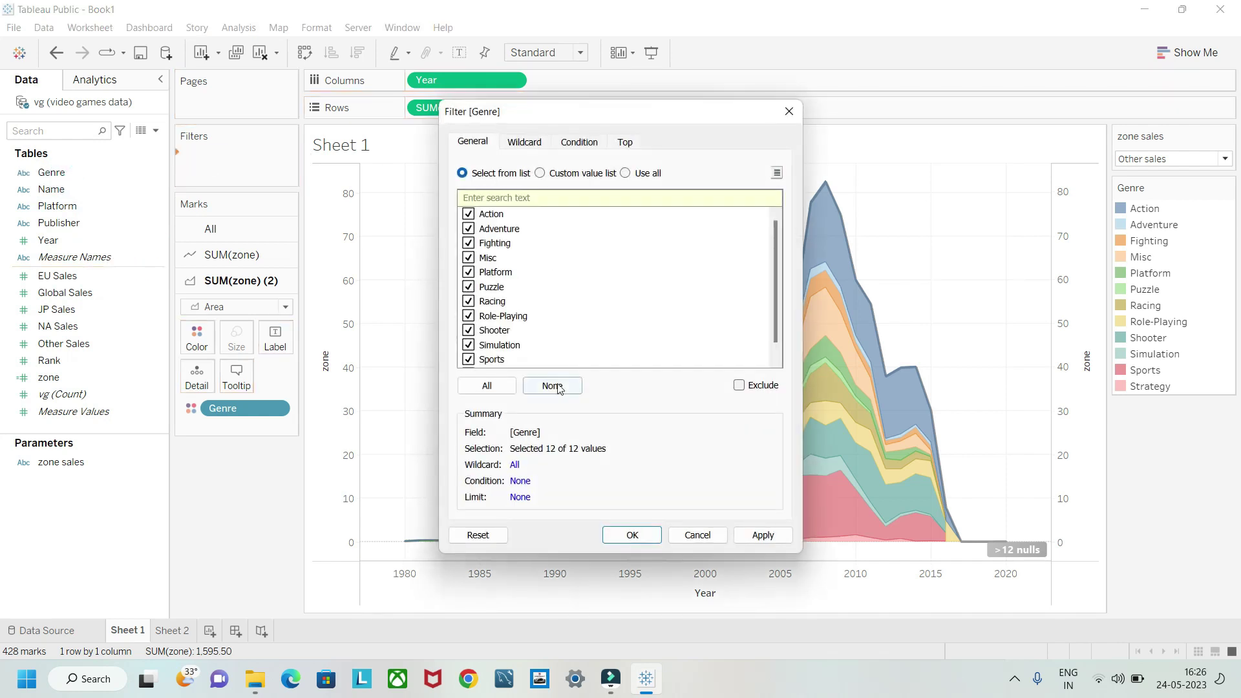
left_click(632, 535)
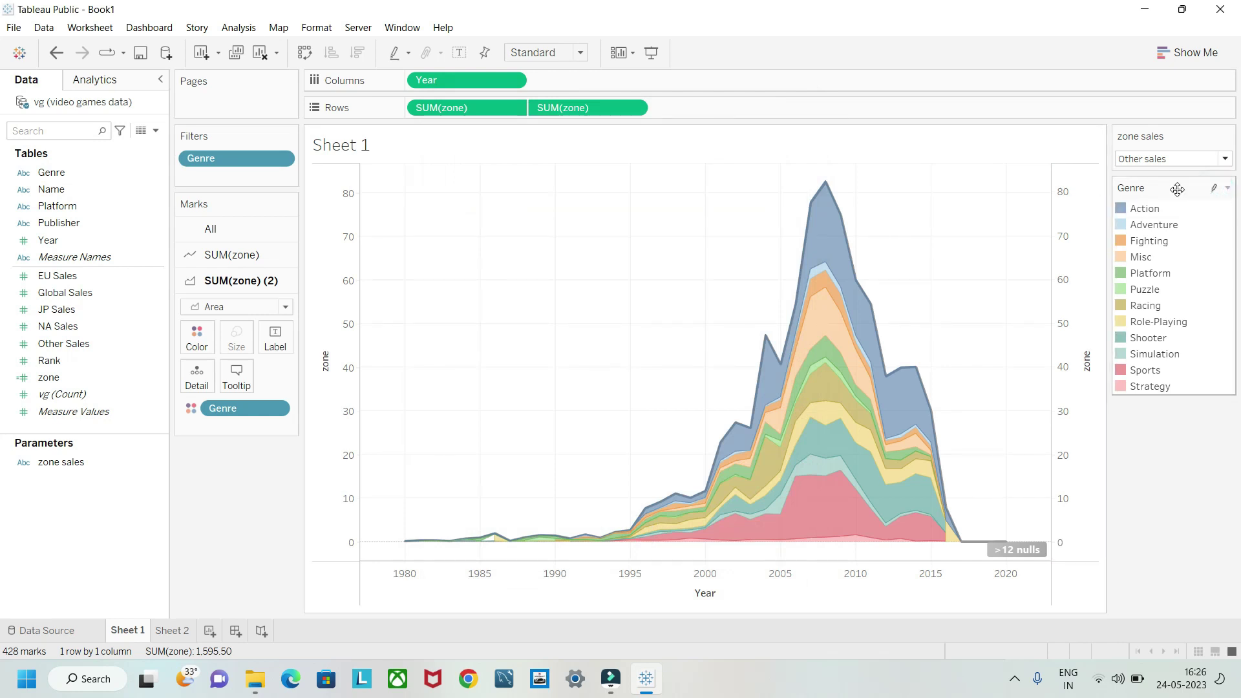
left_click(1227, 189)
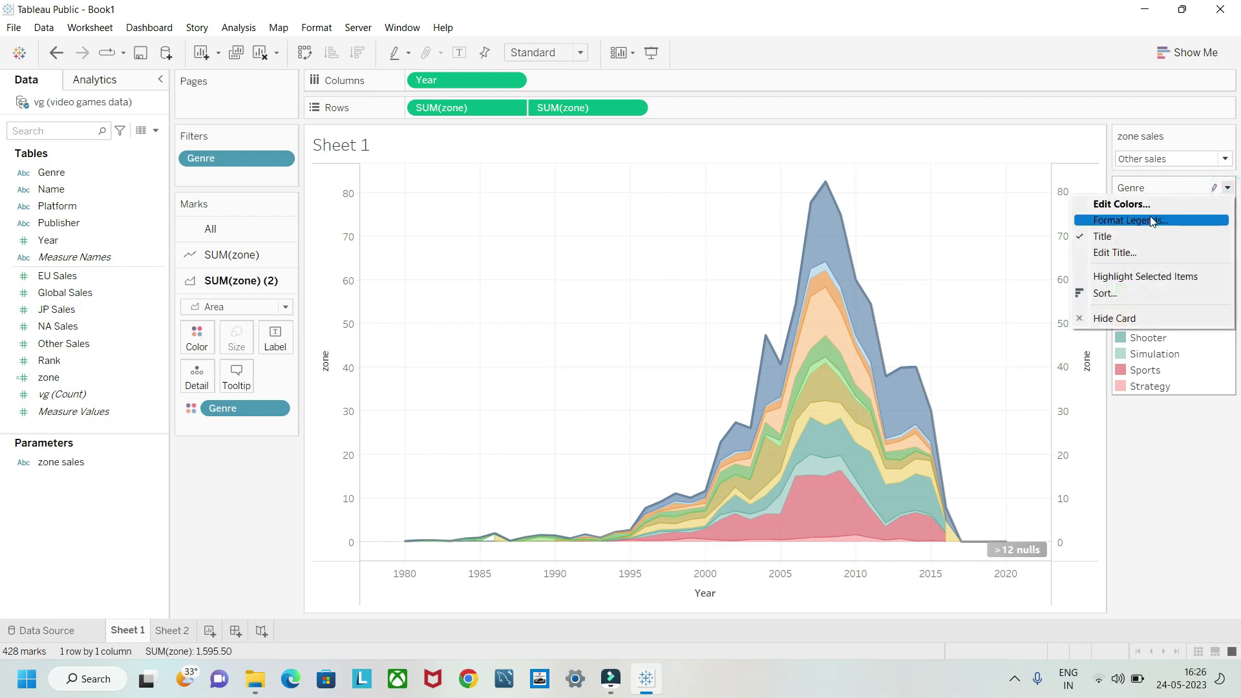
left_click(1173, 469)
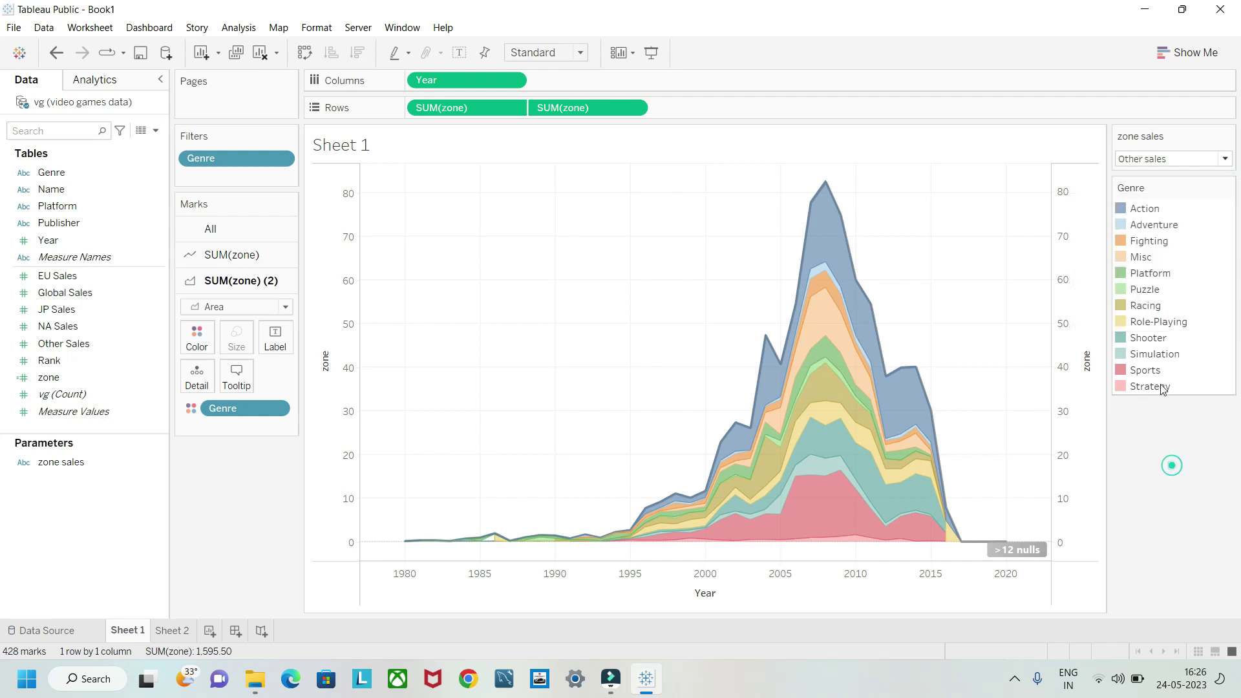
left_click(1131, 187)
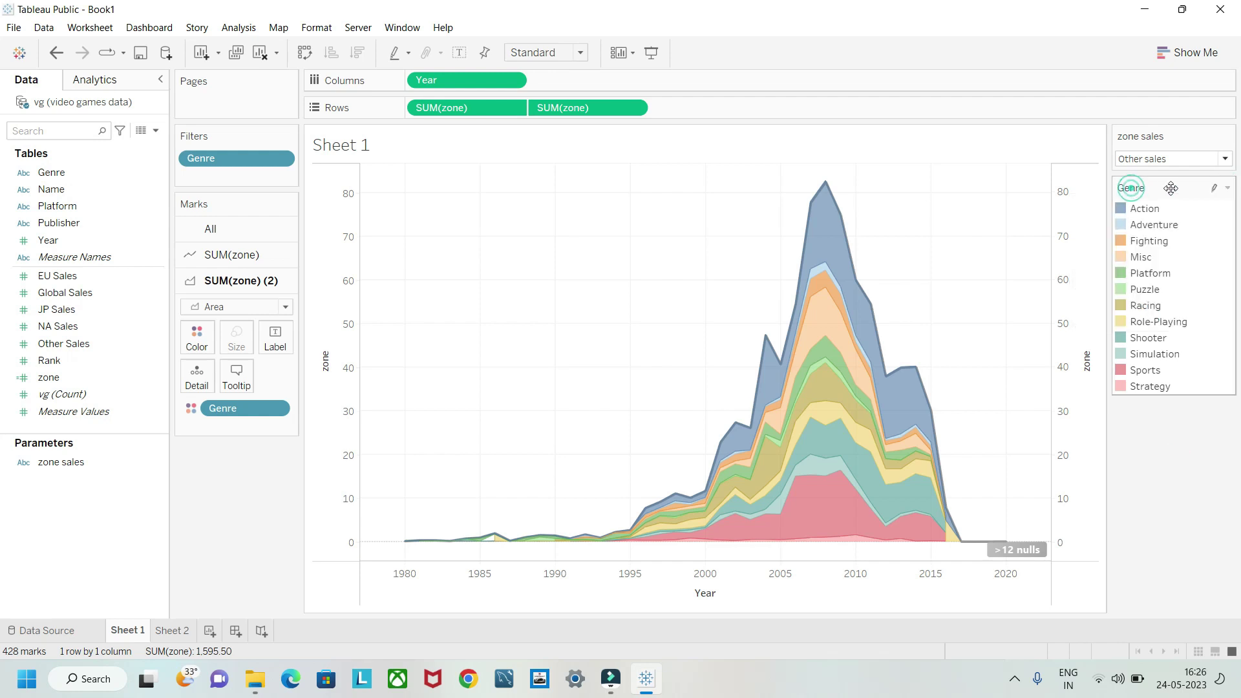
left_click(1215, 194)
left_click(1215, 193)
left_click(289, 163)
left_click(232, 203)
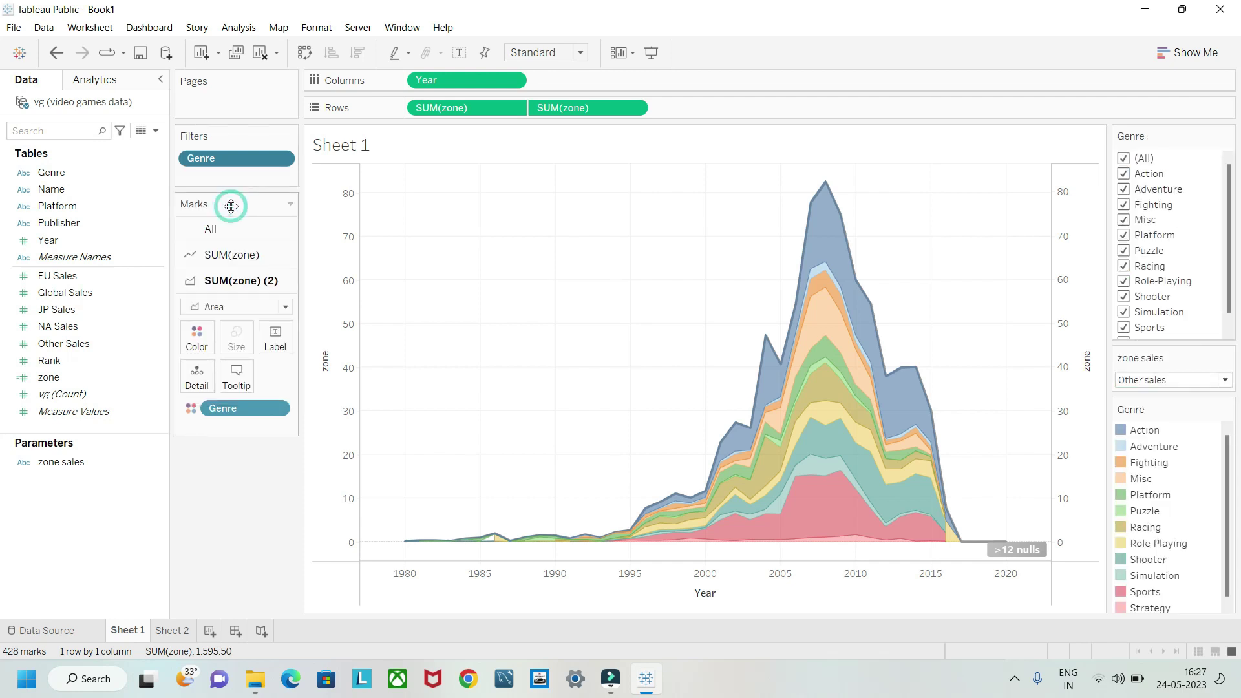
- Change the Genre filter control to the Multiple Values (dropdown) style
left_click(281, 159)
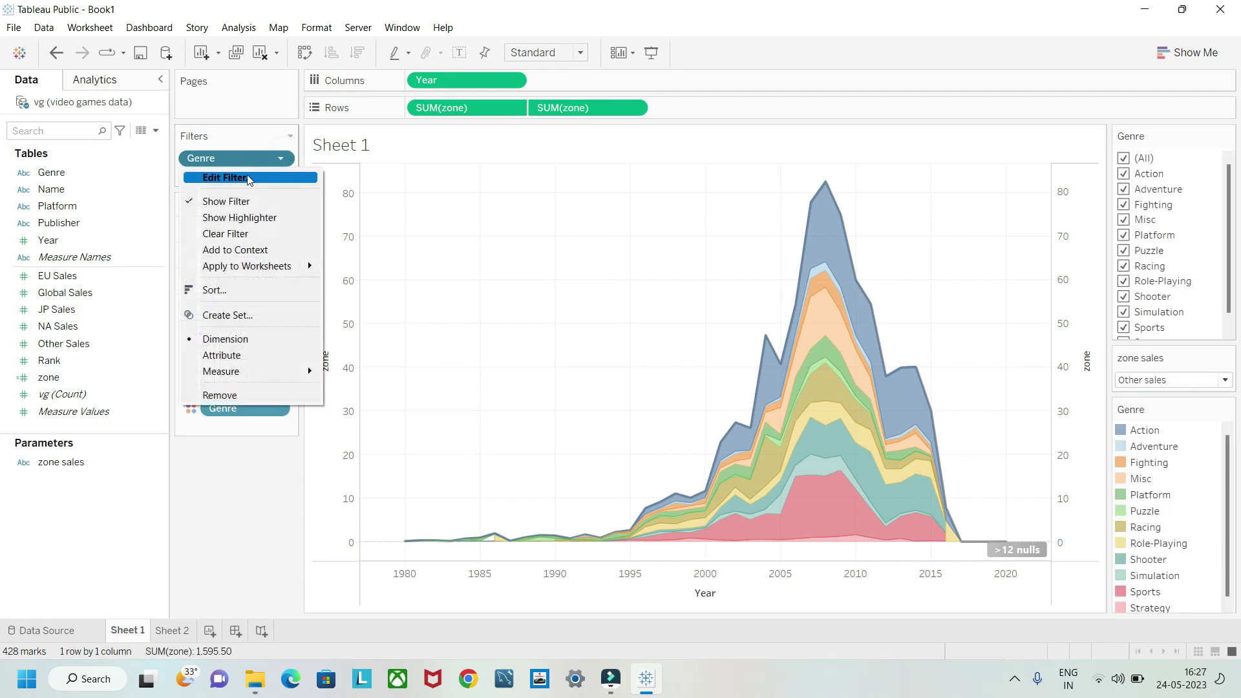
left_click(202, 159)
right_click(202, 159)
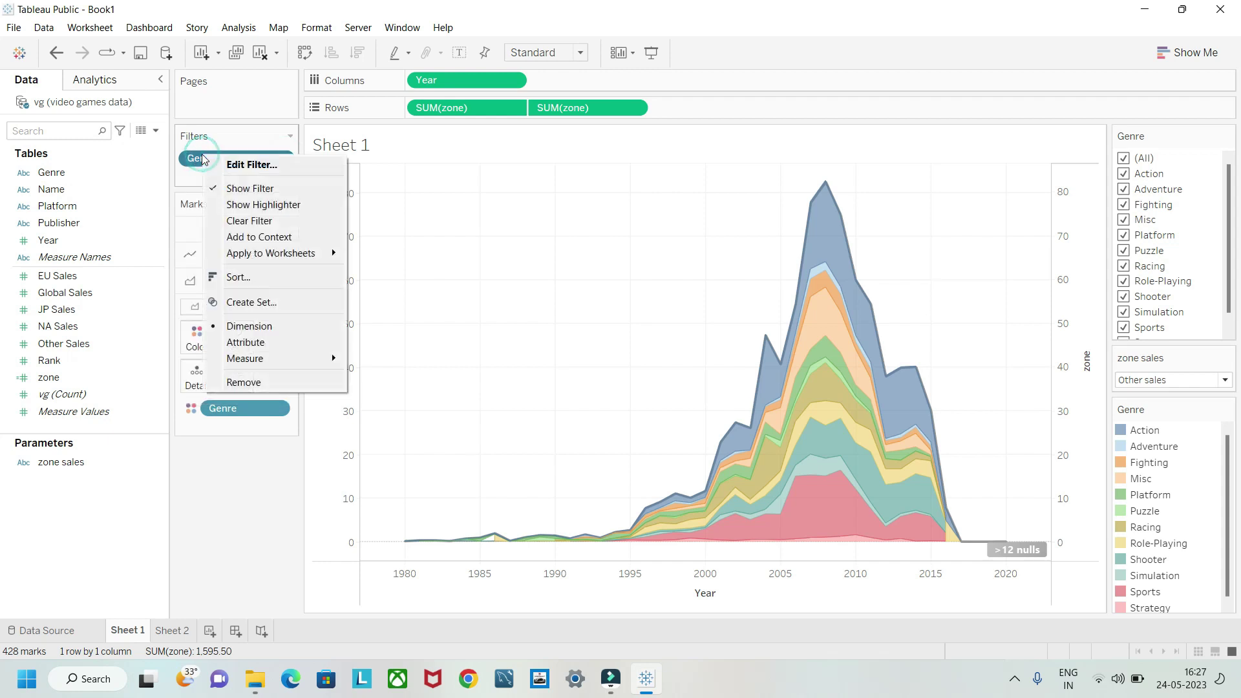
left_click(202, 158)
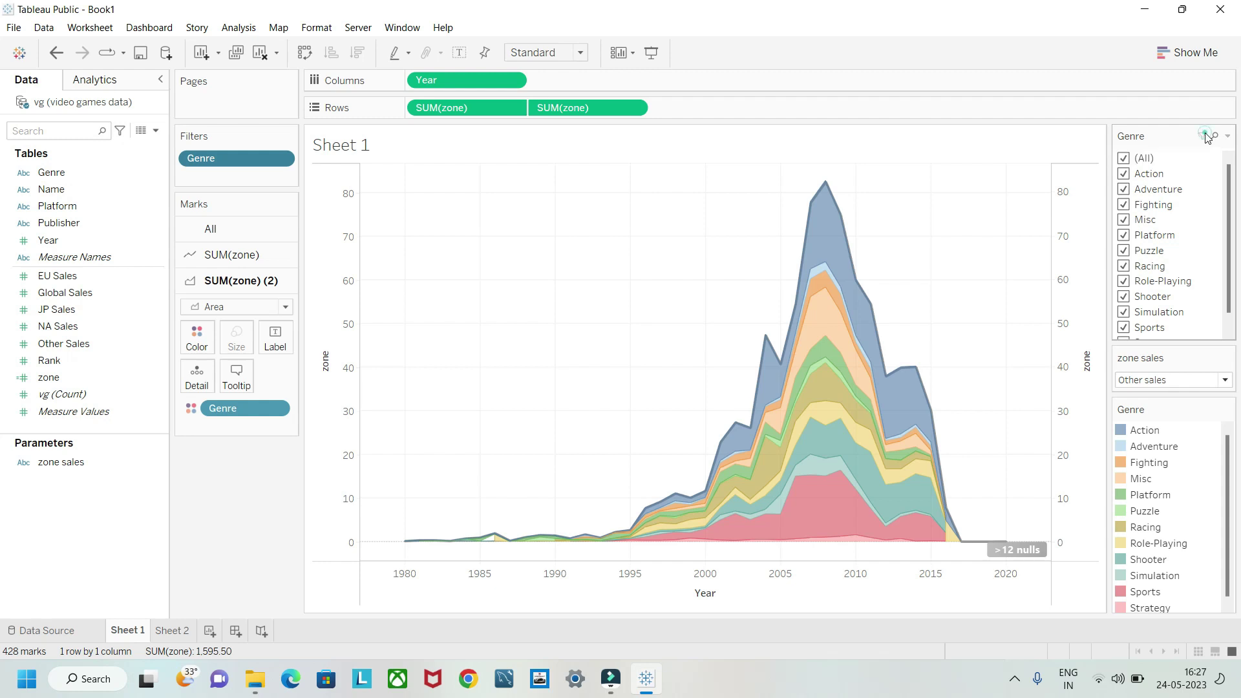
left_click(1228, 137)
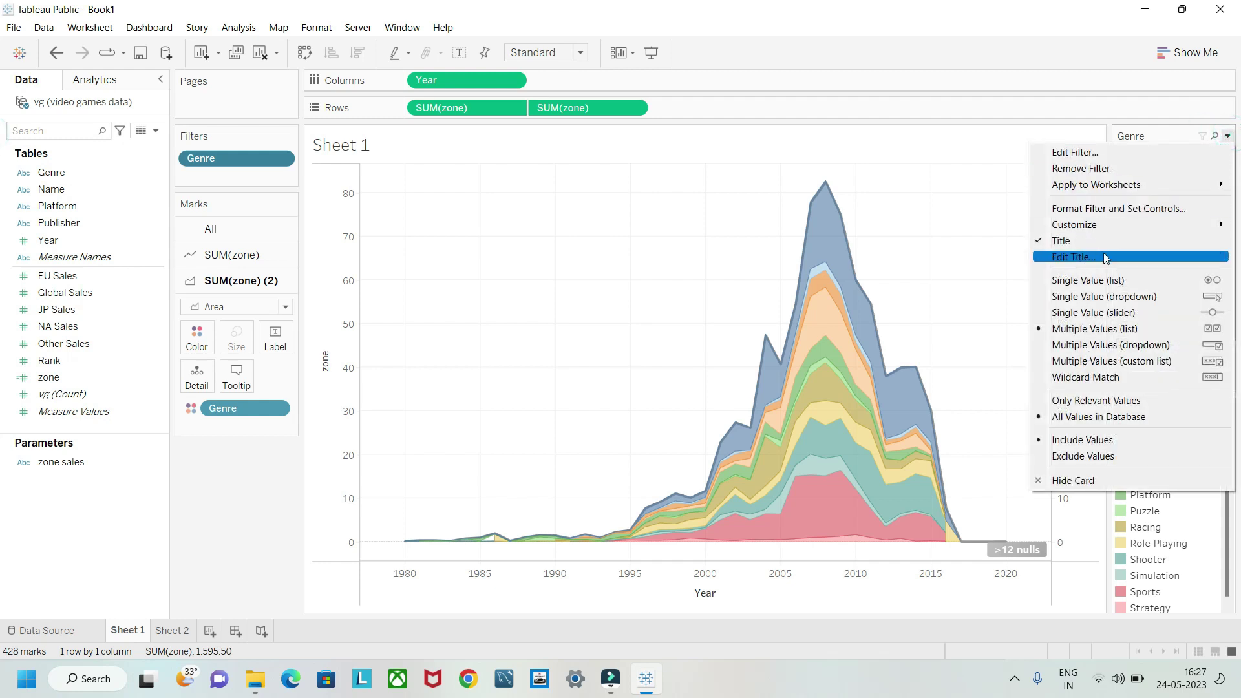
left_click(1127, 349)
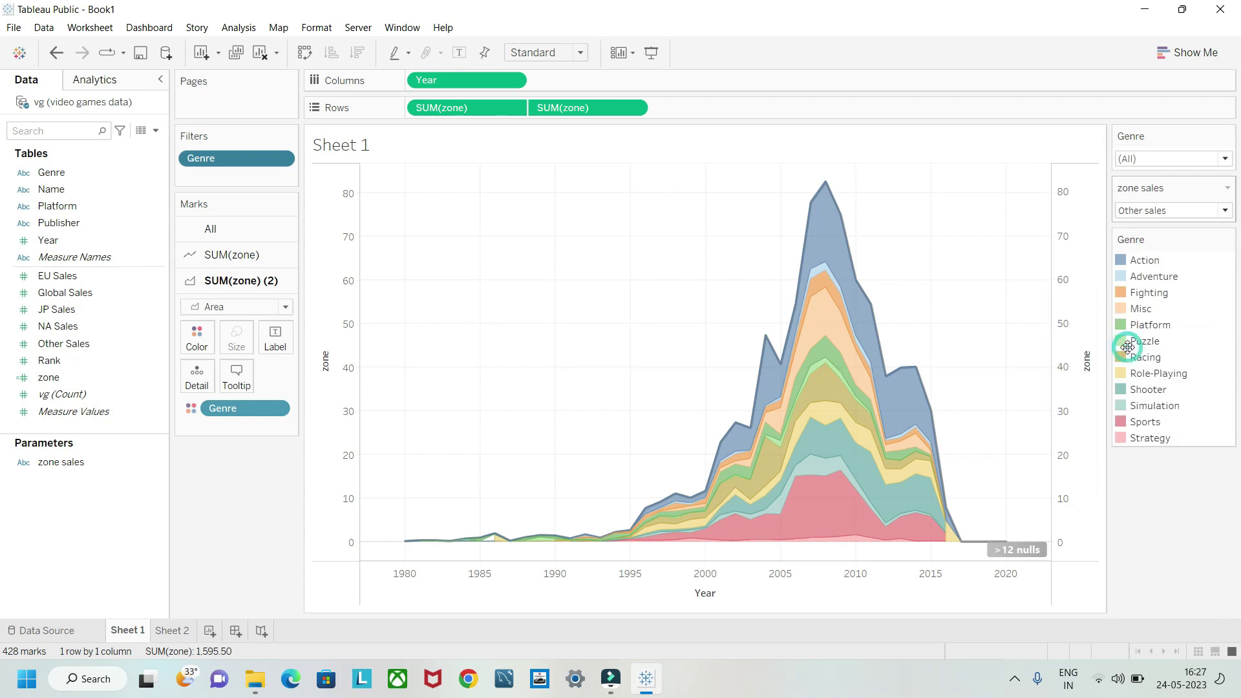
- Limit the Genre filter to Action and Adventure only
left_click(1225, 159)
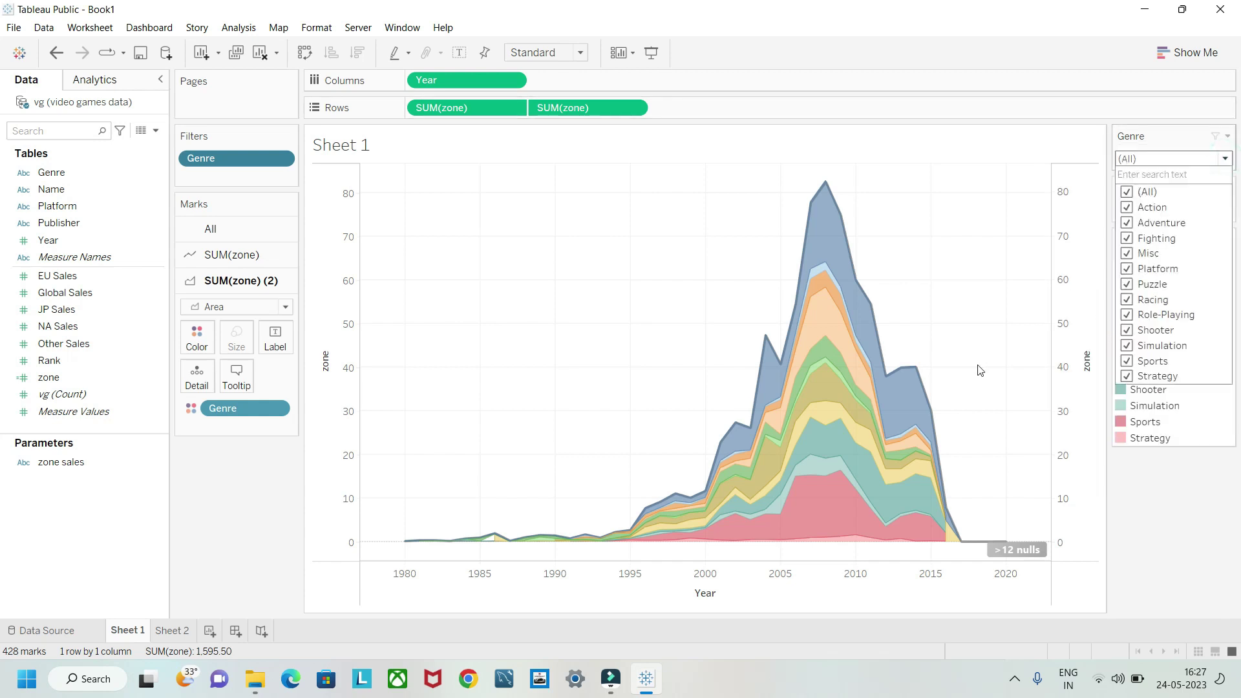
left_click(1127, 192)
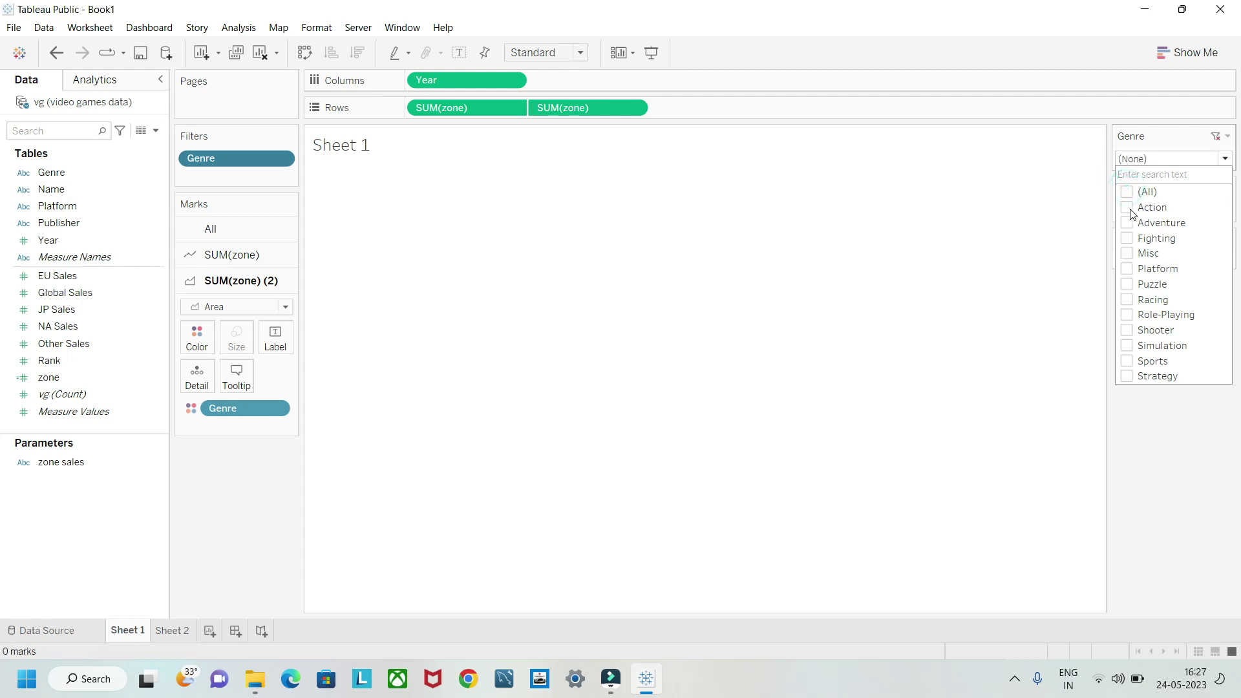
left_click(1126, 206)
left_click(1126, 223)
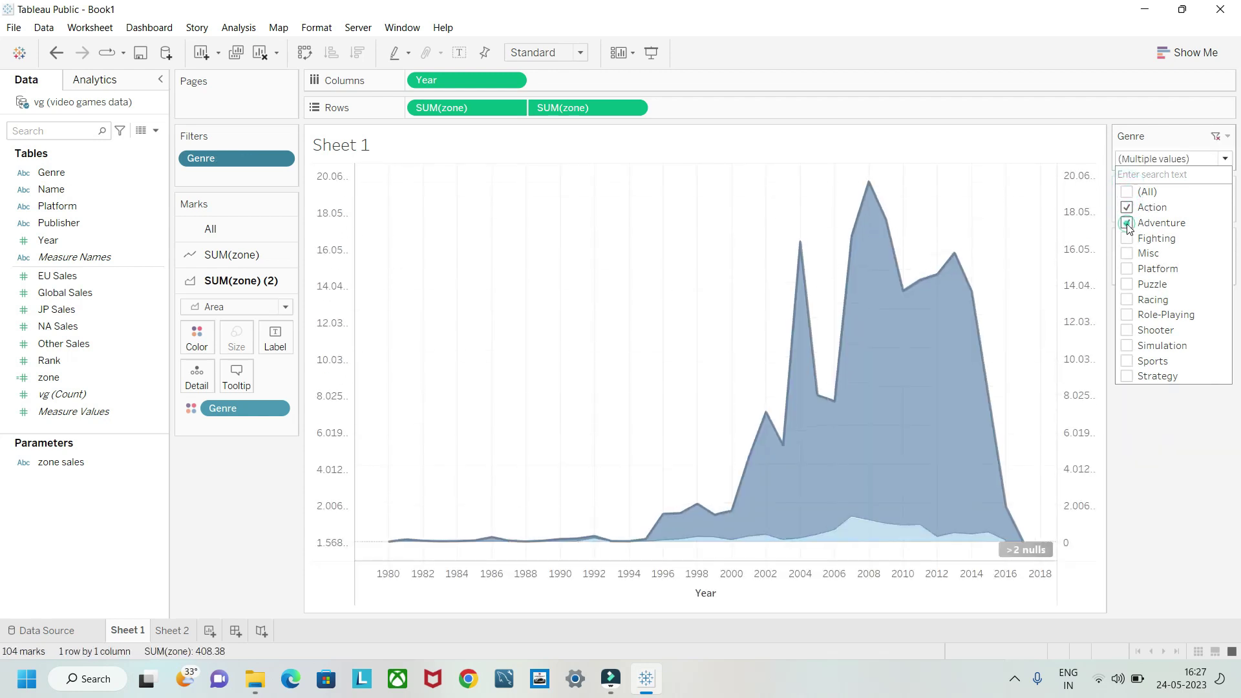
left_click(1171, 476)
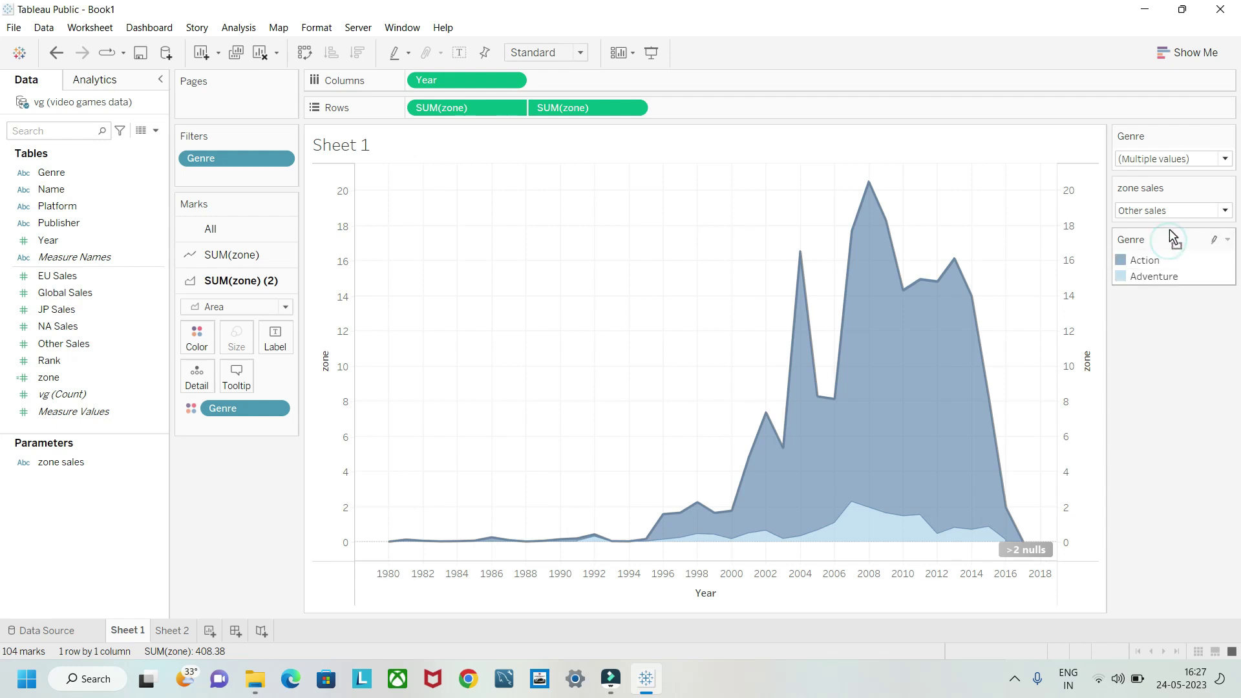
- Remove Genre from the color encoding of the second SUM(zone) area marks
left_click(1227, 241)
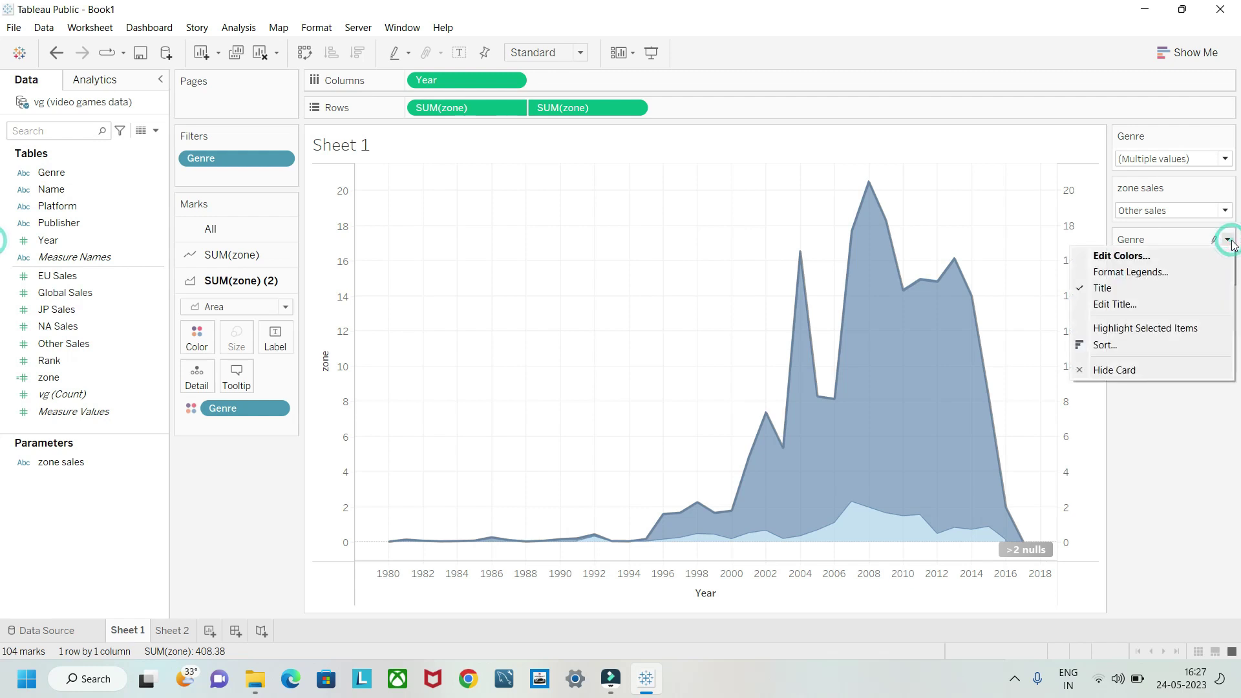
left_click(1161, 421)
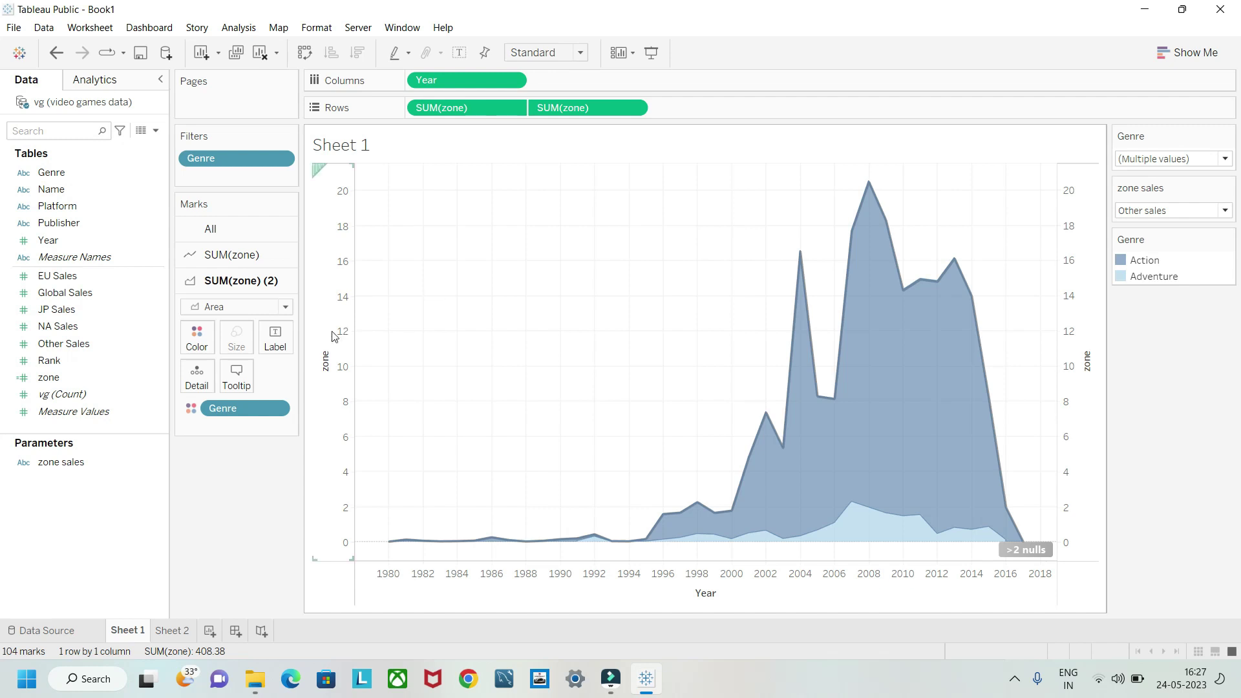
left_click_drag(232, 406, 228, 536)
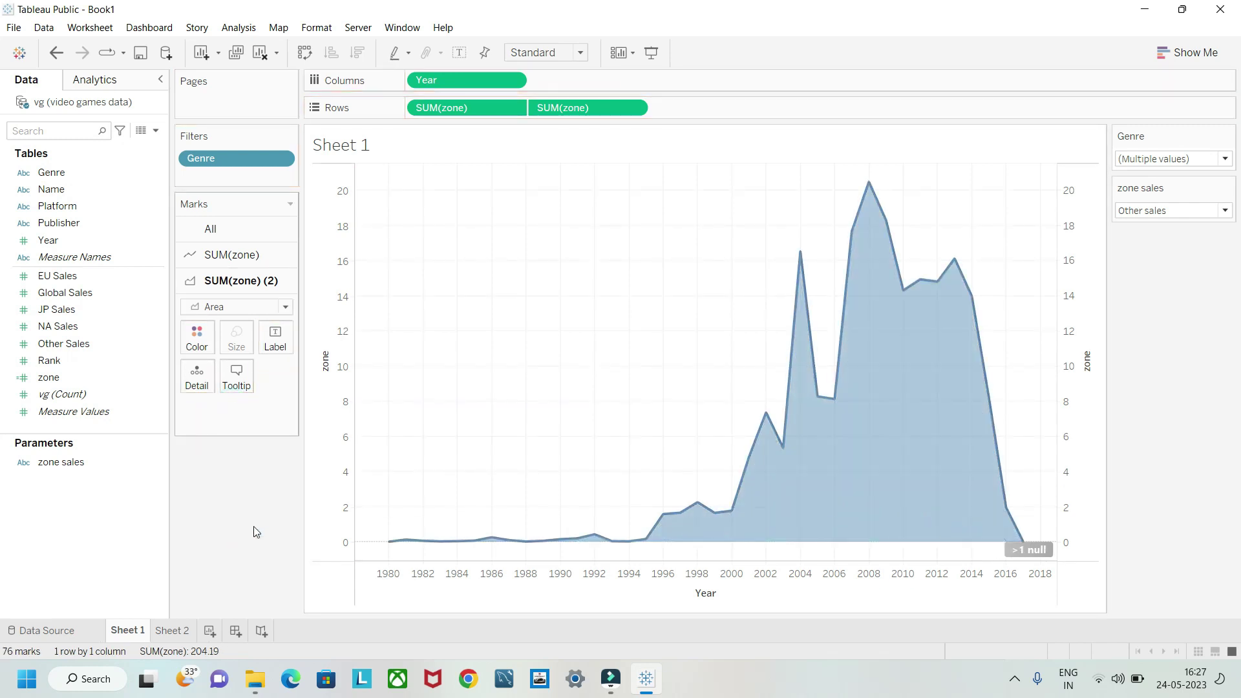
left_click(1223, 162)
left_click(1164, 496)
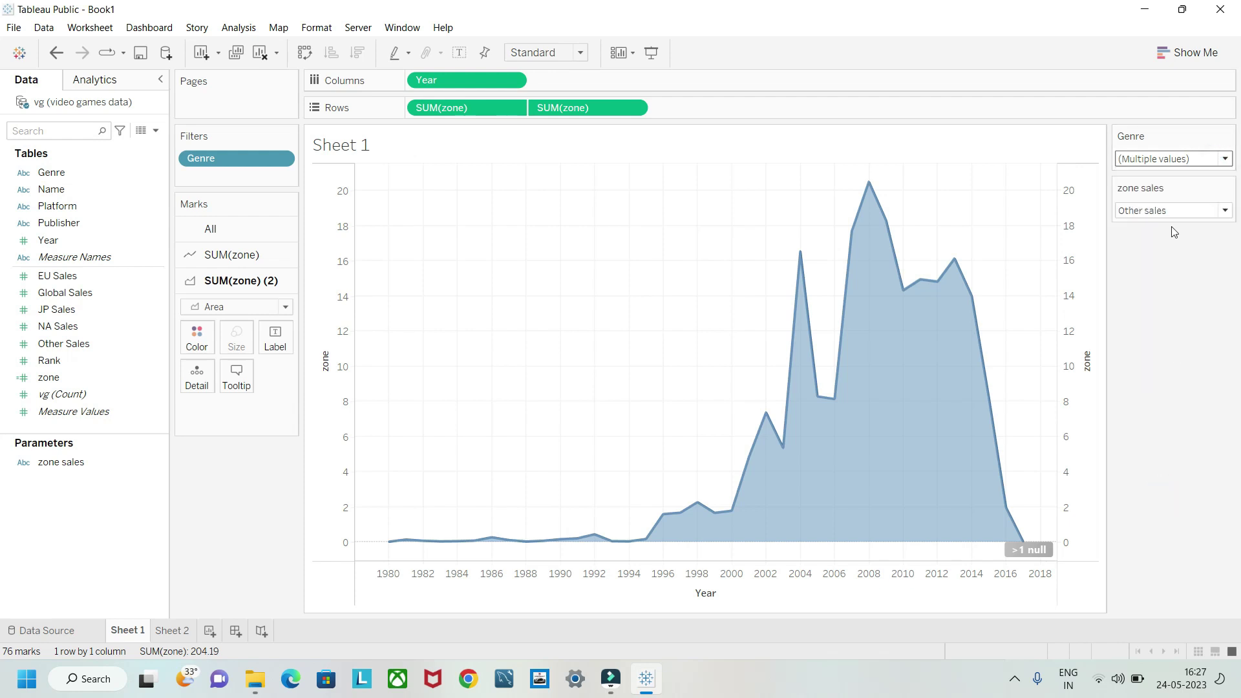
left_click(1215, 210)
left_click(1148, 433)
- Put Genre back on the color encoding of the second SUM(zone) area marks
left_click_drag(54, 172, 194, 345)
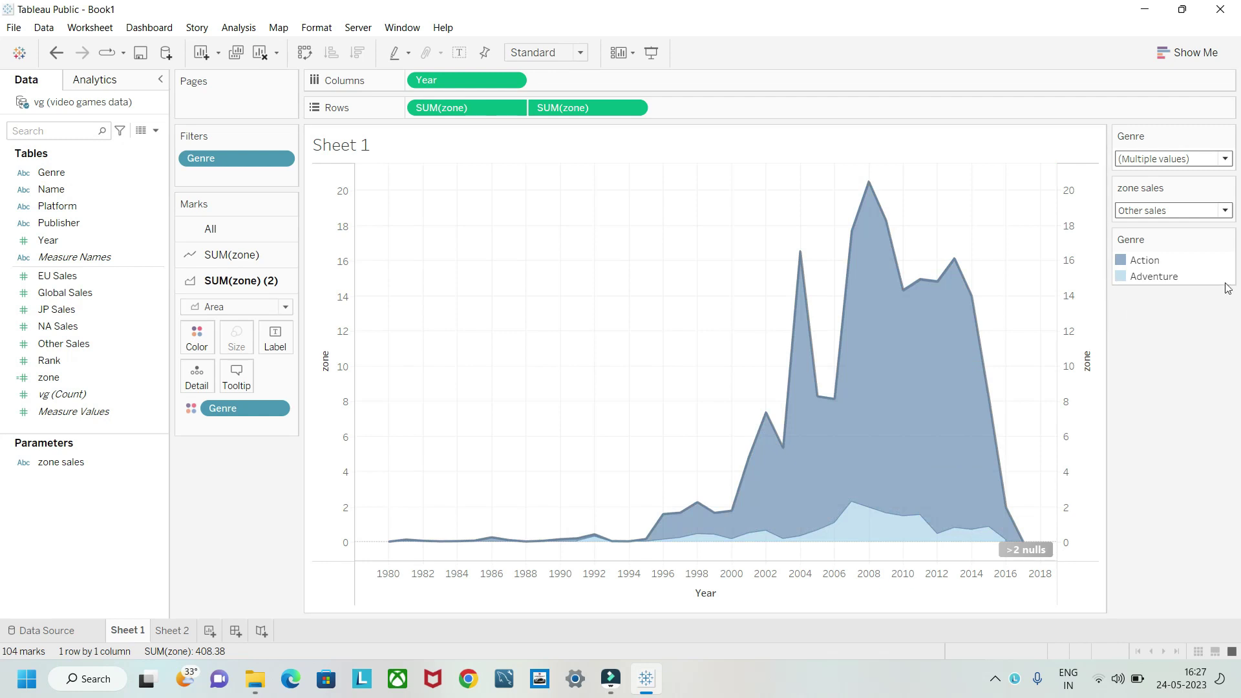
left_click(1226, 215)
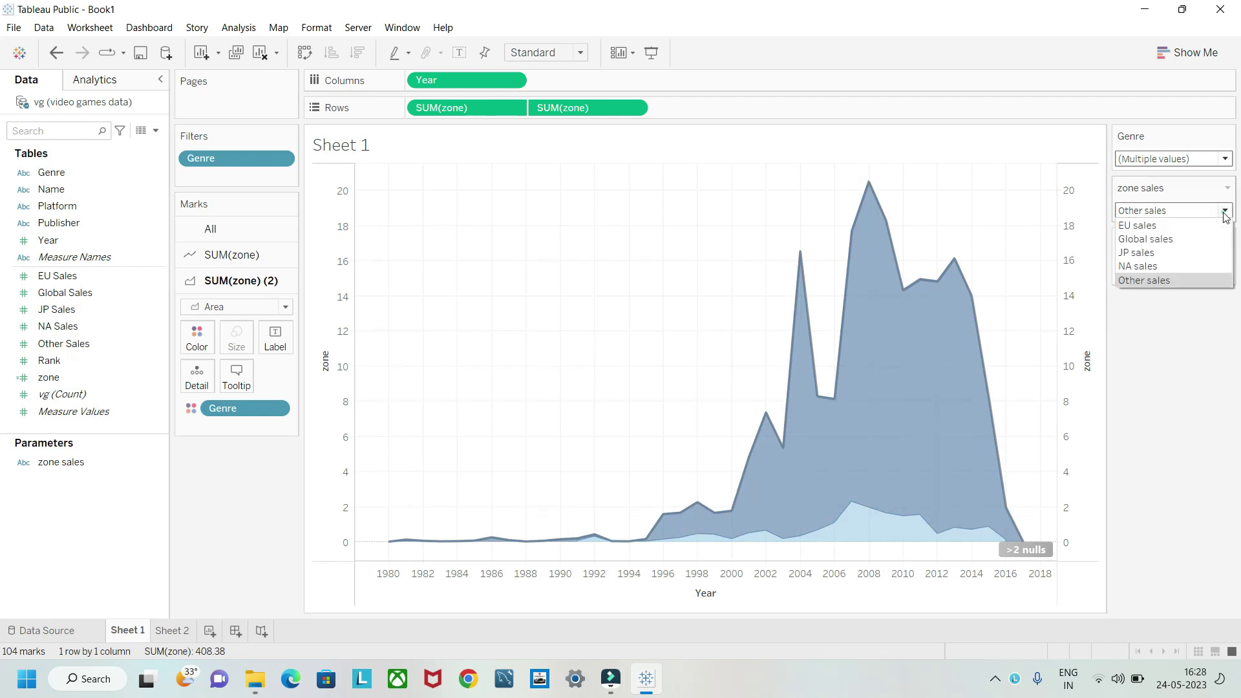
left_click(1226, 216)
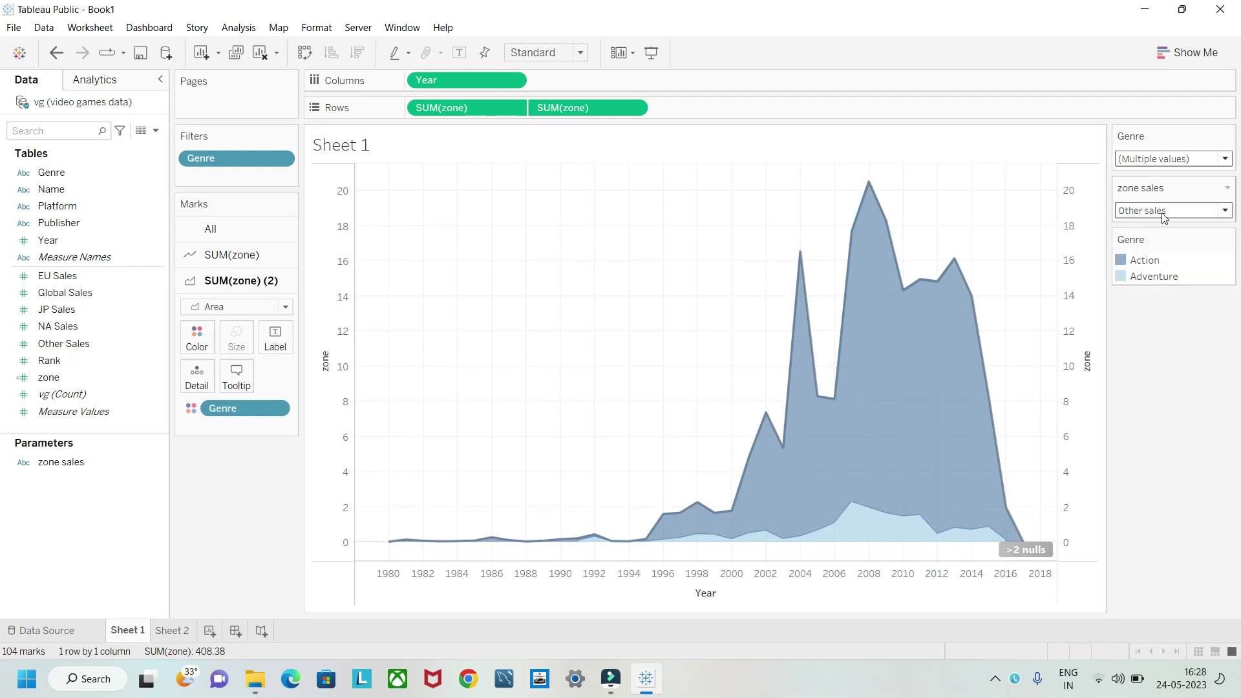
- Reset the Genre filter to include all genres
left_click(1175, 163)
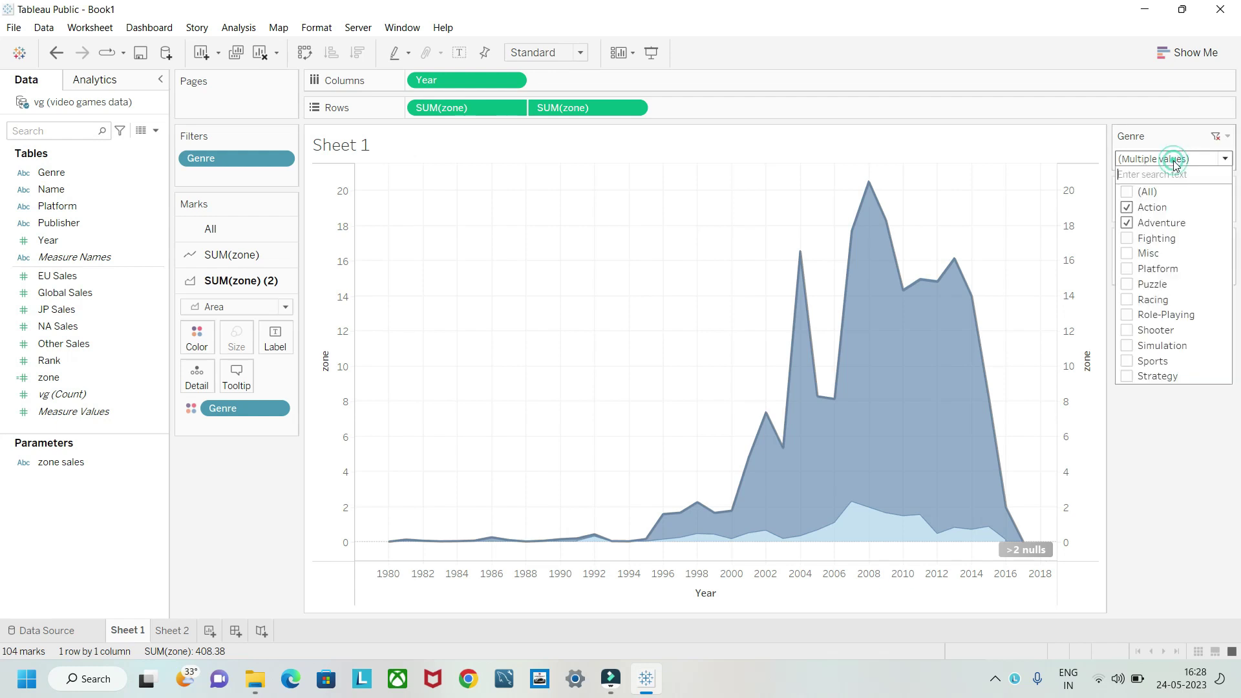
left_click(1127, 192)
left_click(1133, 487)
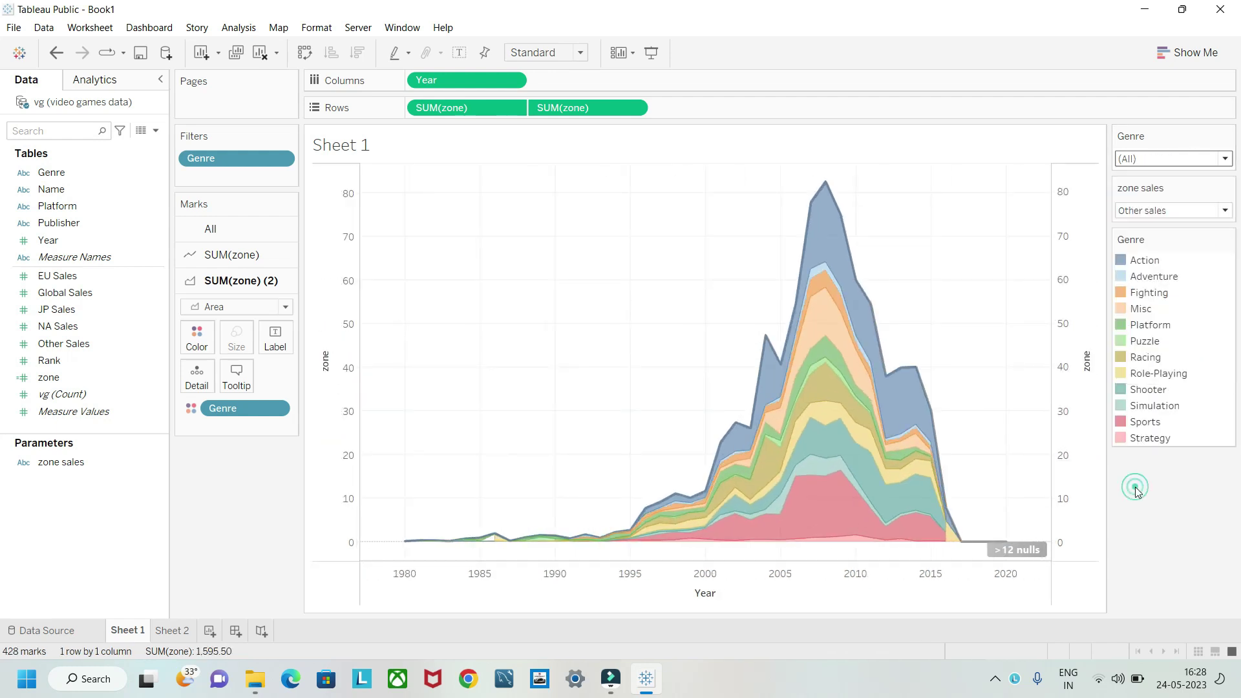
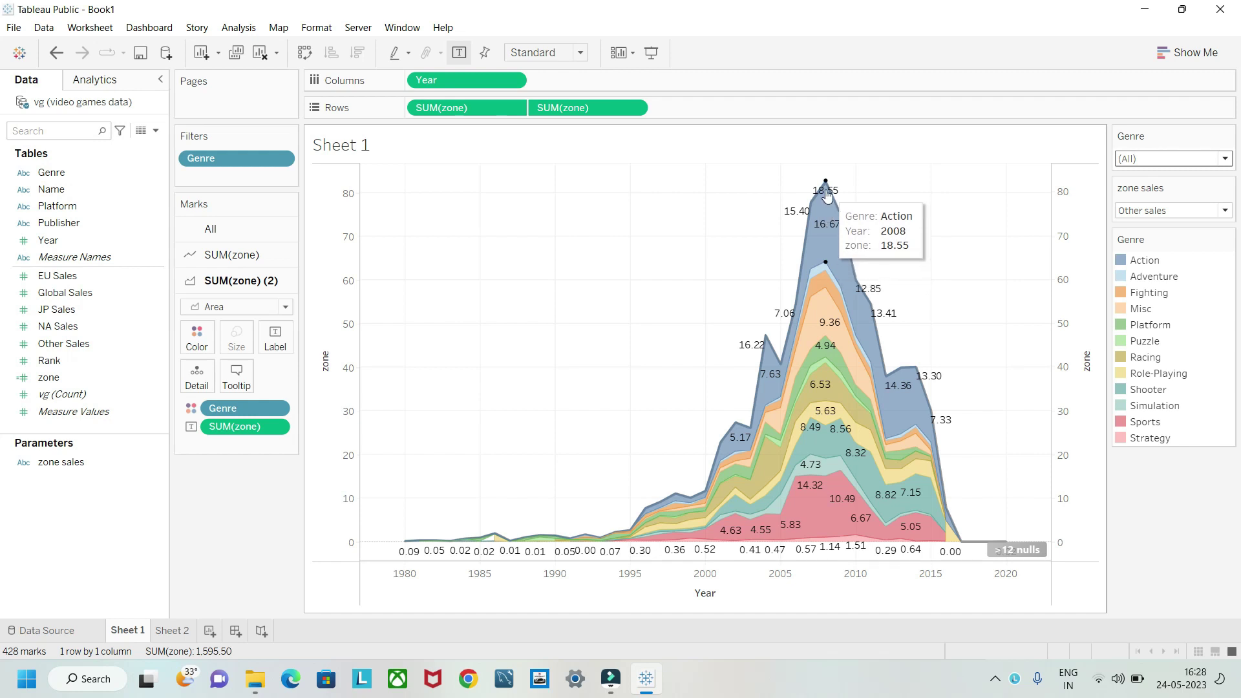
- Remove the SUM(zone) labels from the second measure's area marks
left_click_drag(243, 428, 231, 538)
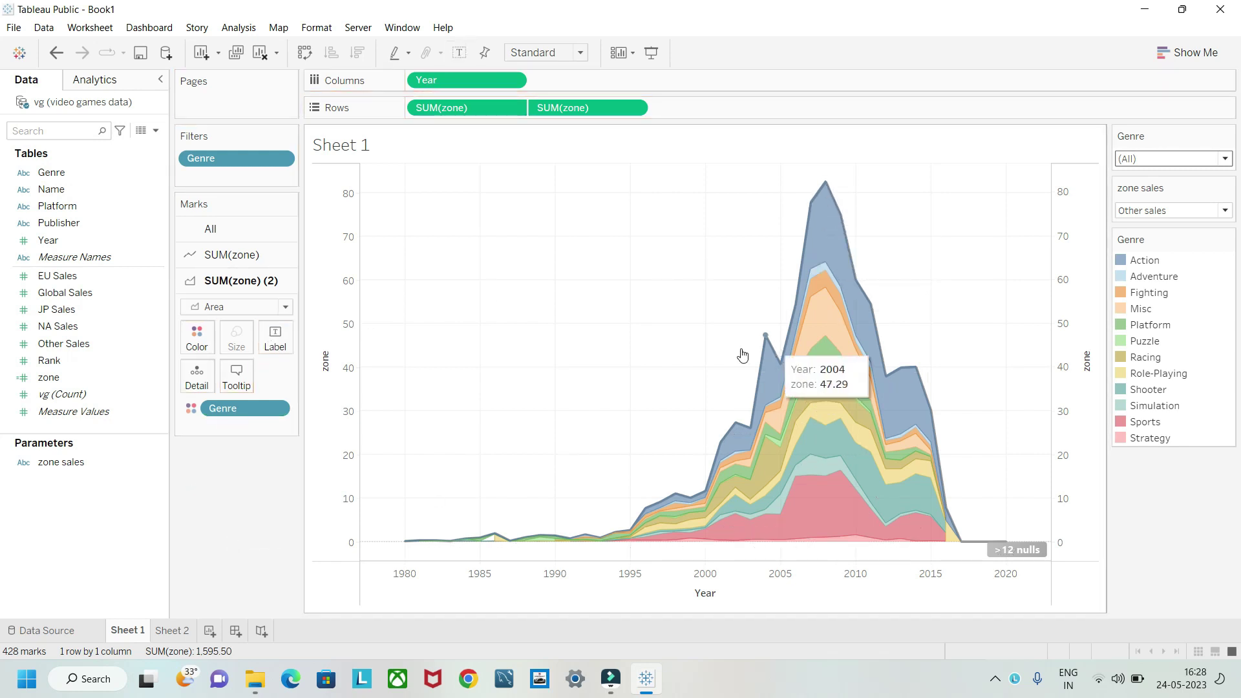
mouse_move(773, 355)
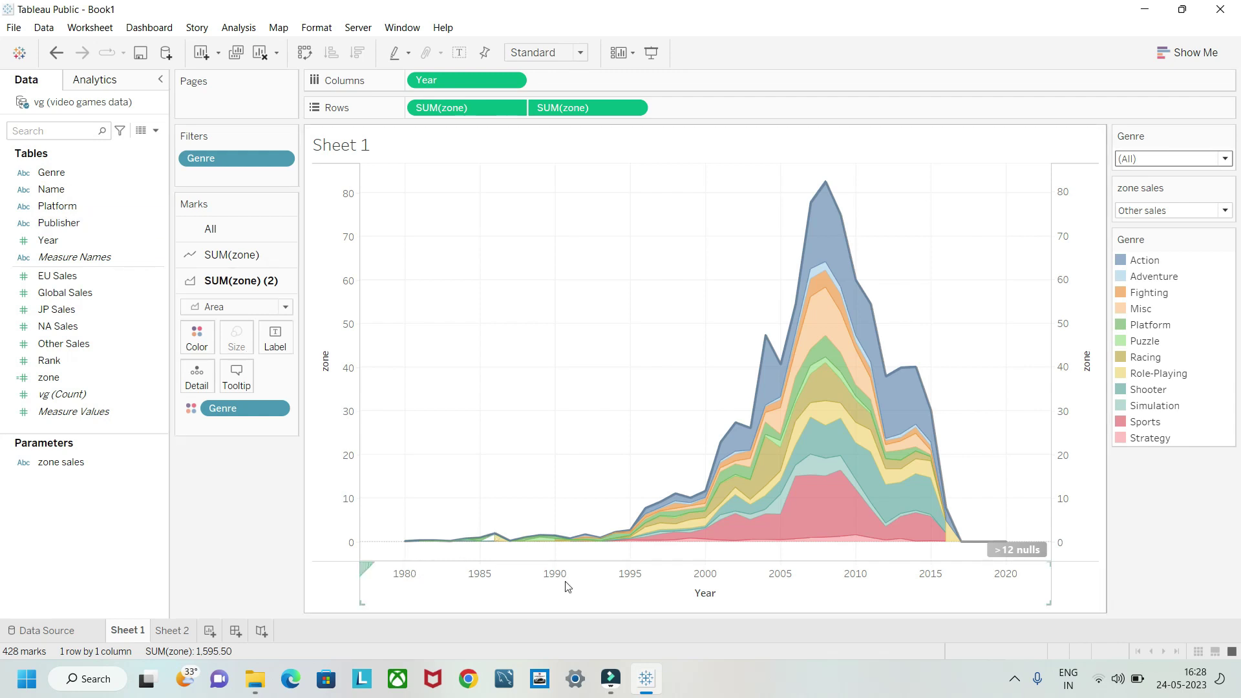
- Begin a new parameter named "start date" with the Integer data type
left_click(156, 131)
left_click(110, 161)
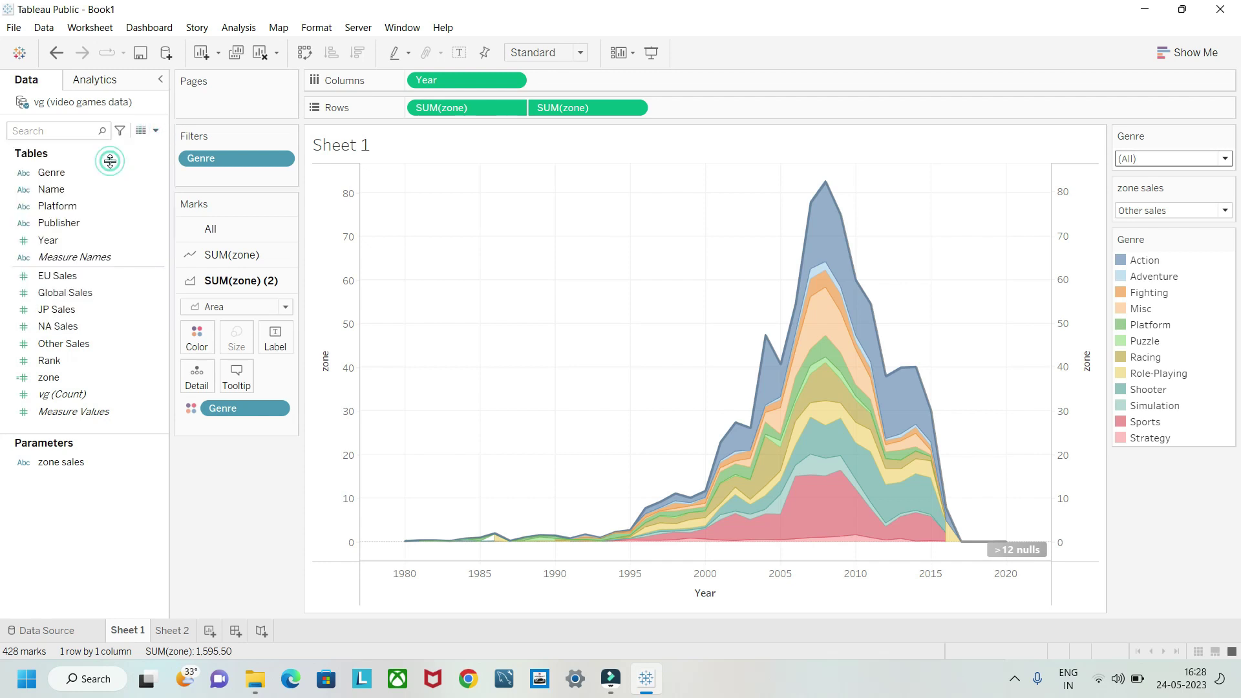
triple_click(480, 198)
type("start date")
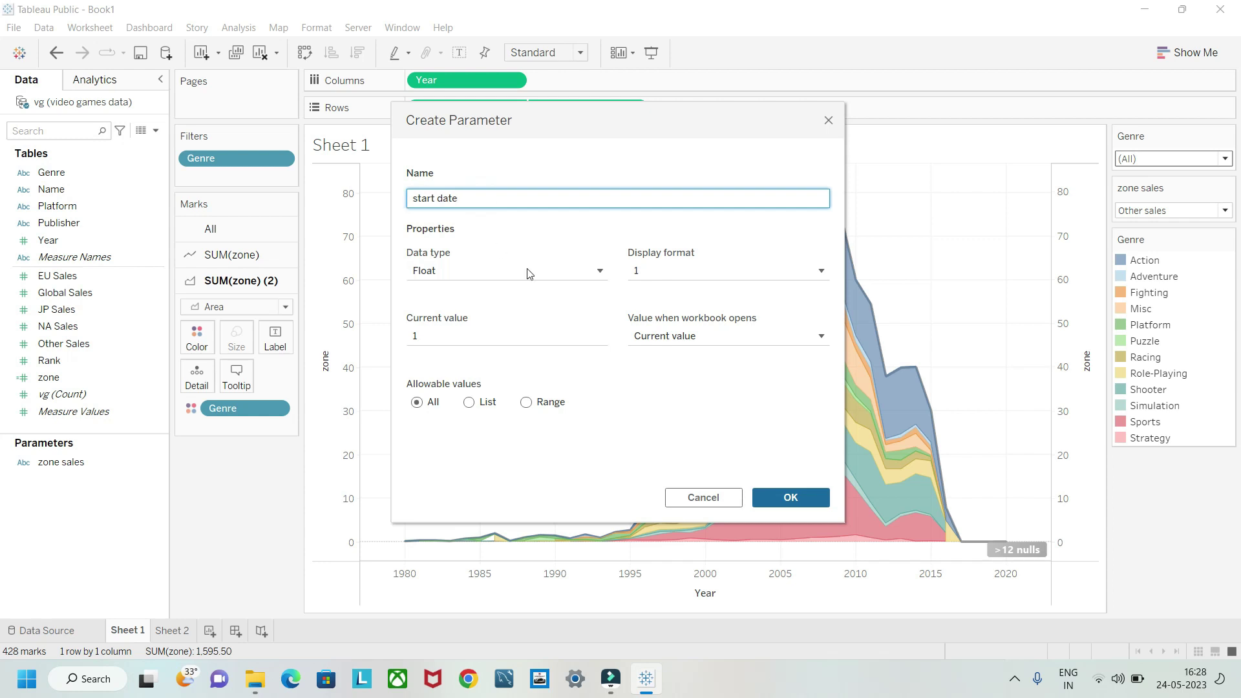
left_click(526, 272)
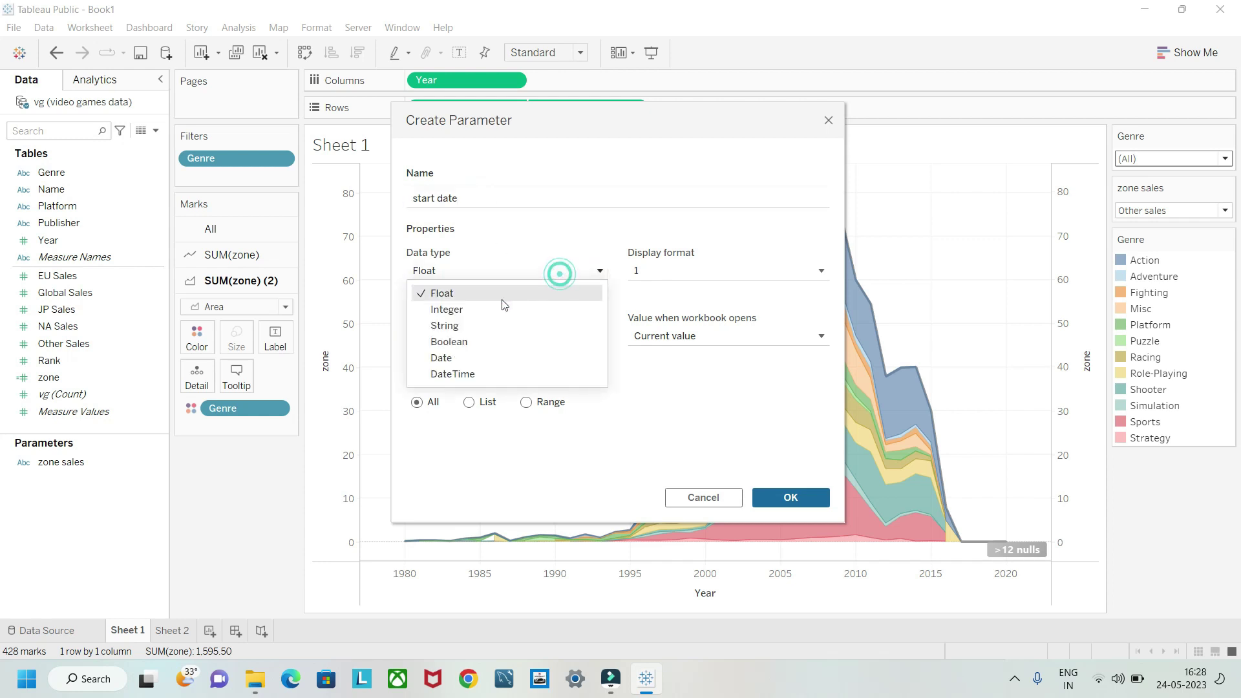
left_click(485, 311)
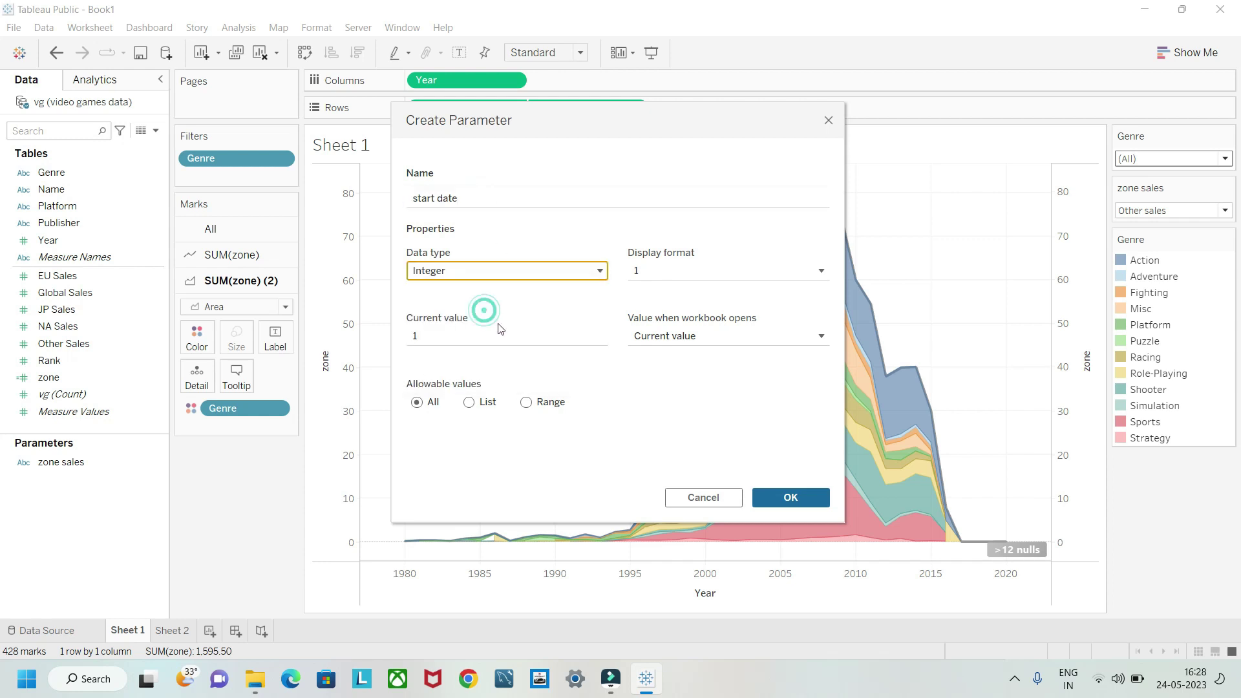
- Restrict the start date parameter to a range loaded from the Year field when the workbook opens, and create it
left_click(526, 402)
left_click(685, 465)
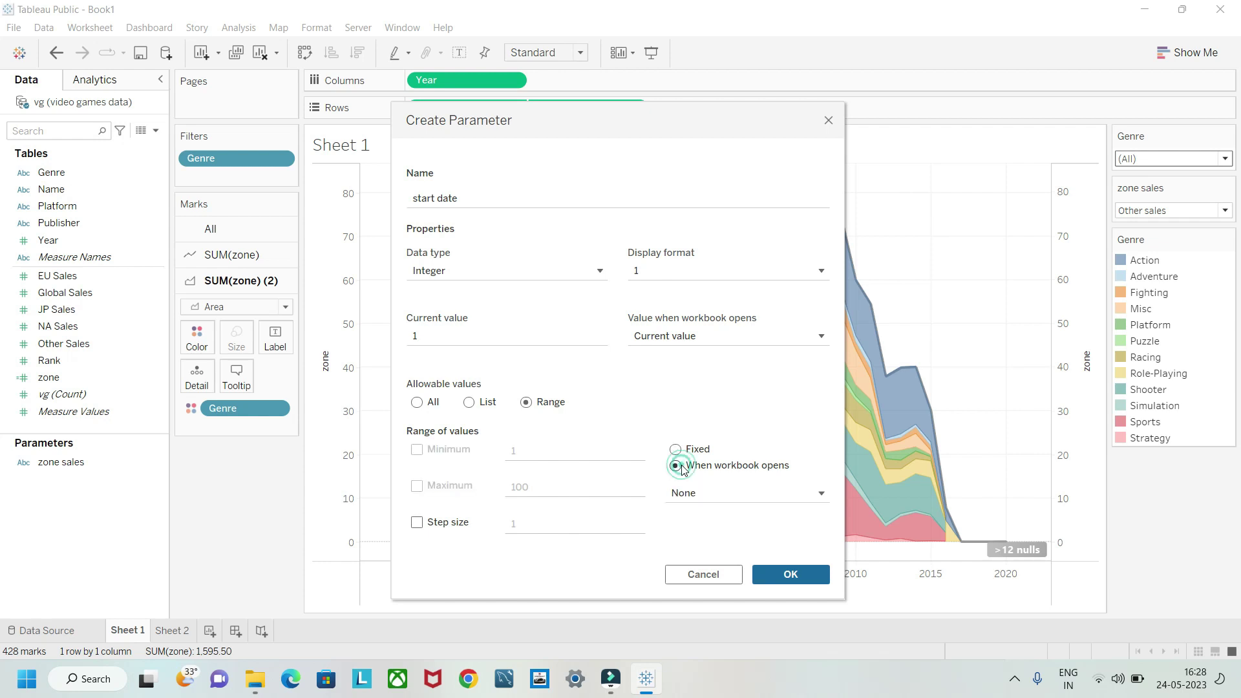
left_click(703, 493)
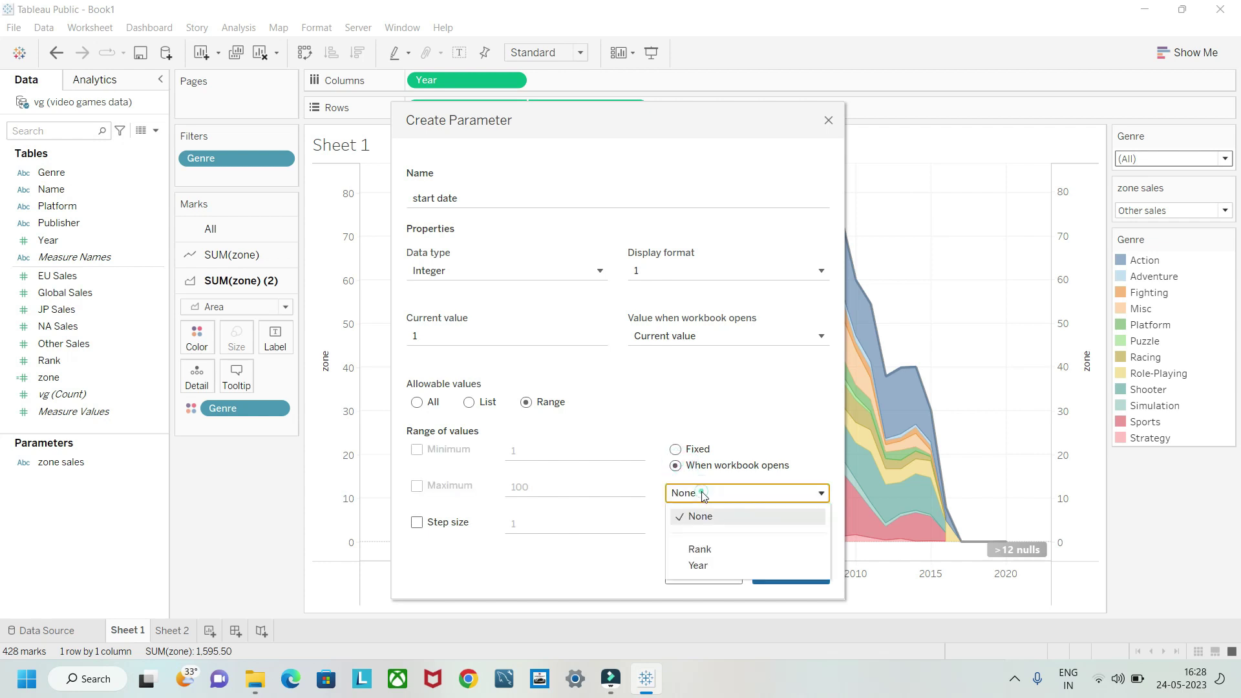
left_click(698, 565)
left_click(787, 573)
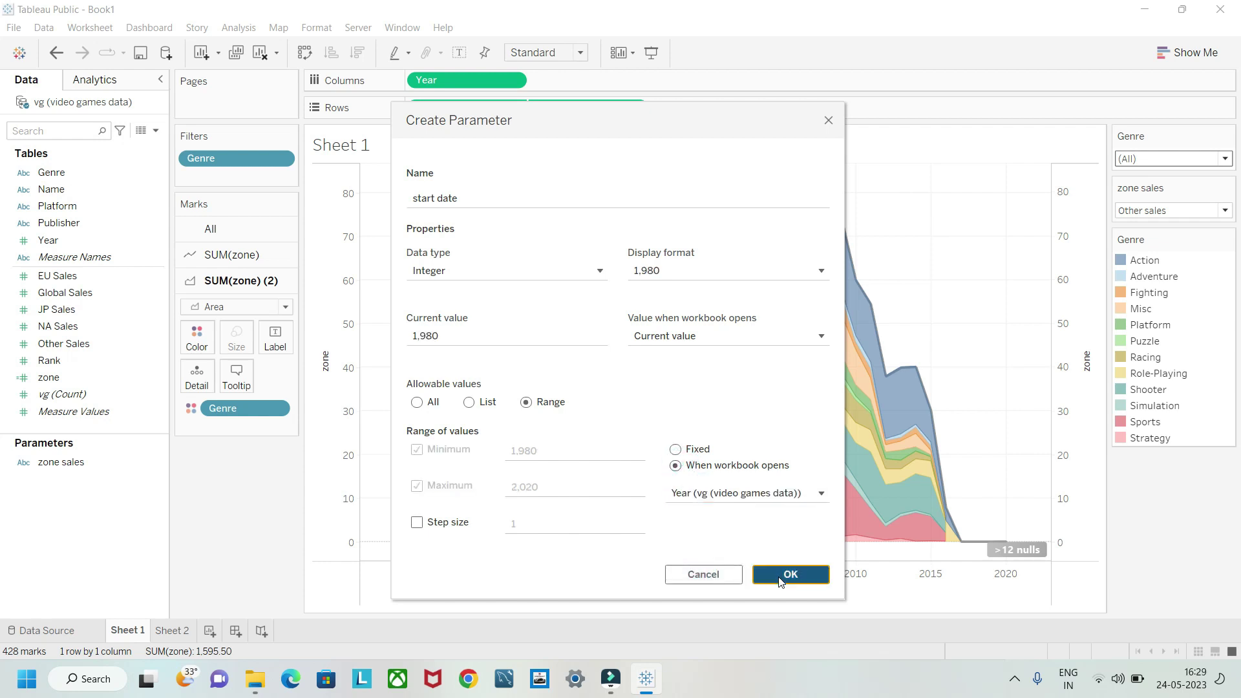
- Begin another parameter named "End year" with the Integer data type
left_click(156, 131)
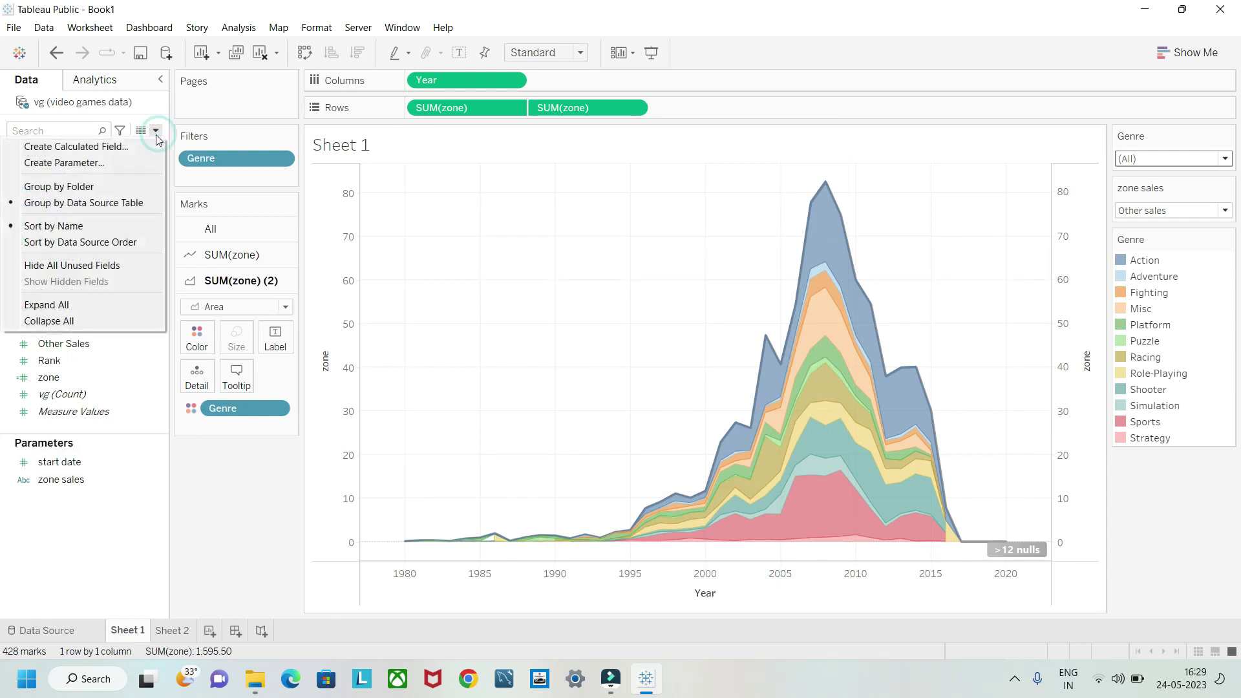
left_click(110, 162)
left_click_drag(482, 197, 396, 197)
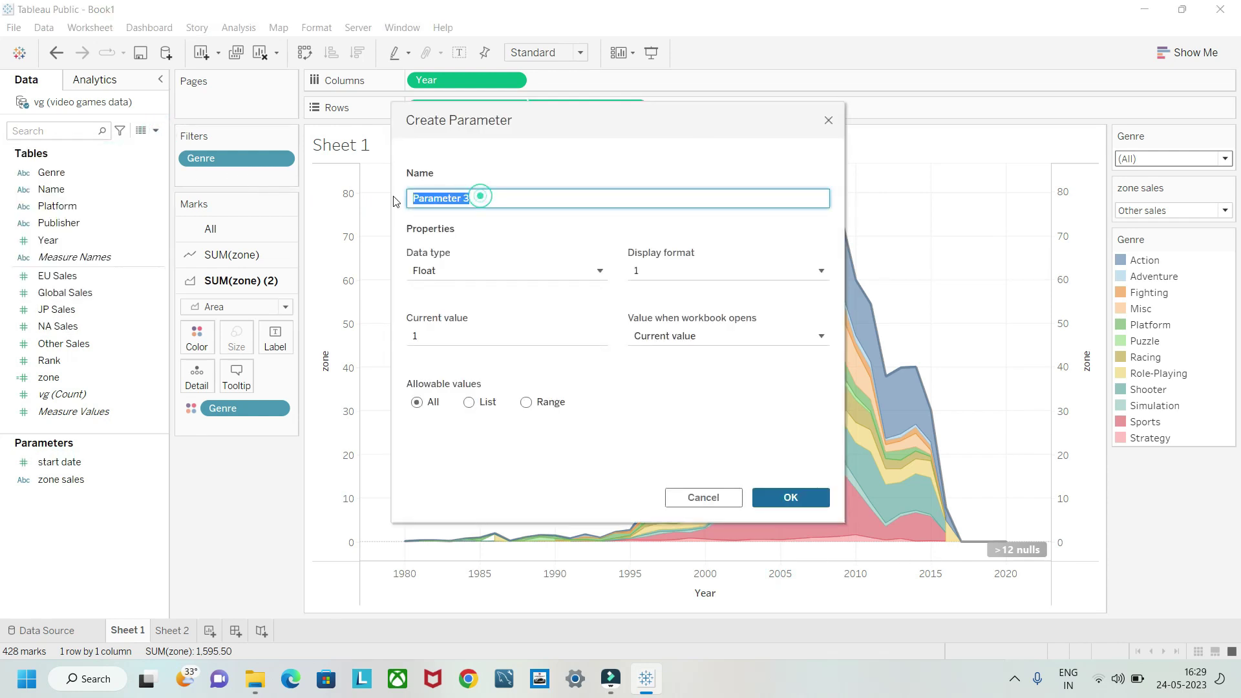
type("end")
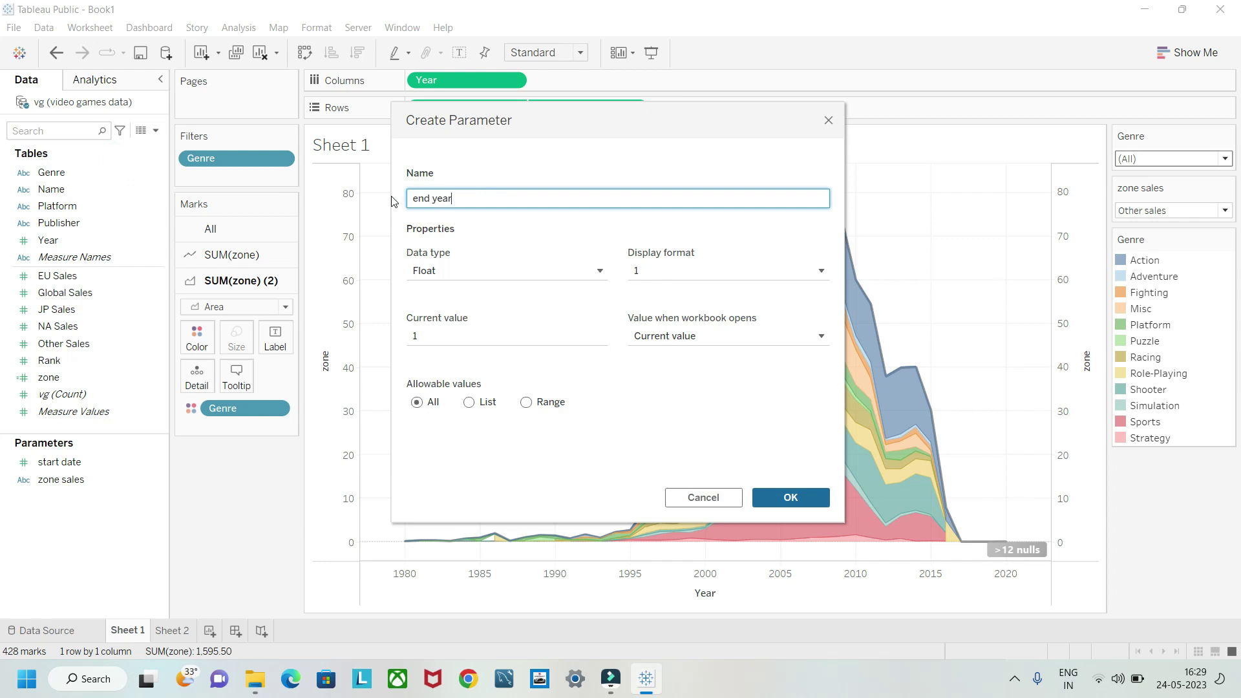
type(" year")
double_click(419, 199)
type("End")
left_click(523, 280)
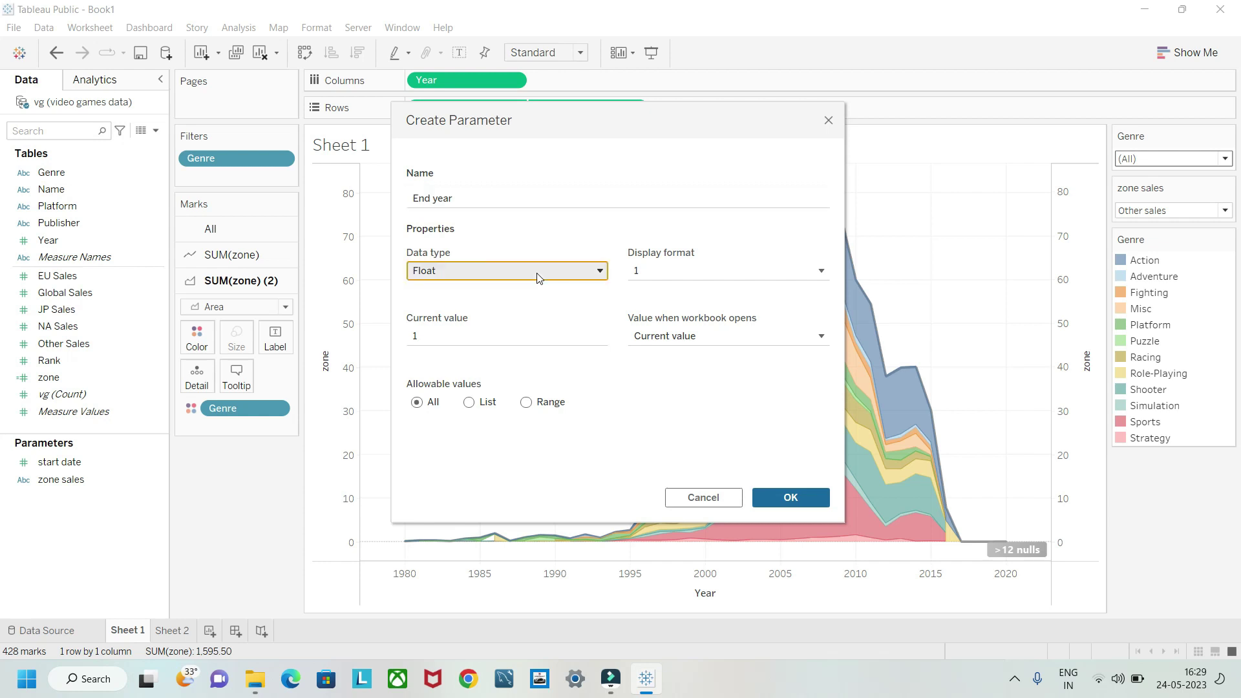
left_click(471, 316)
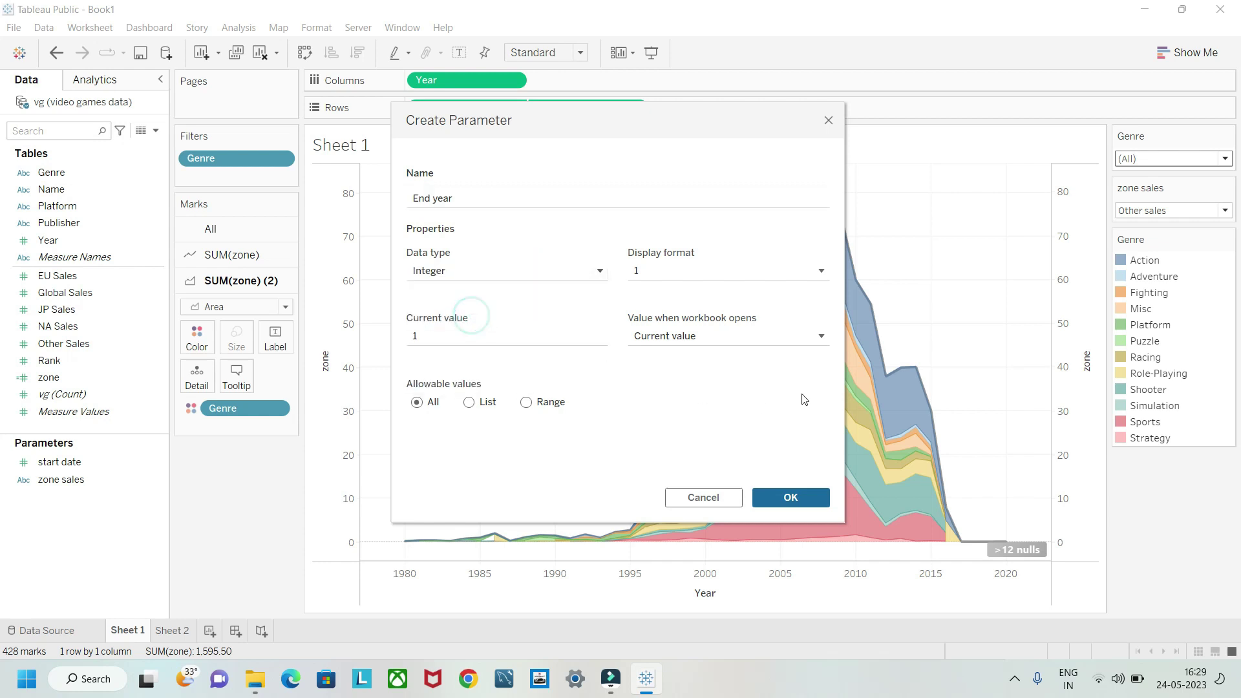
- Restrict the End year parameter to a range loaded from the Year field when the workbook opens, and create it
left_click(525, 403)
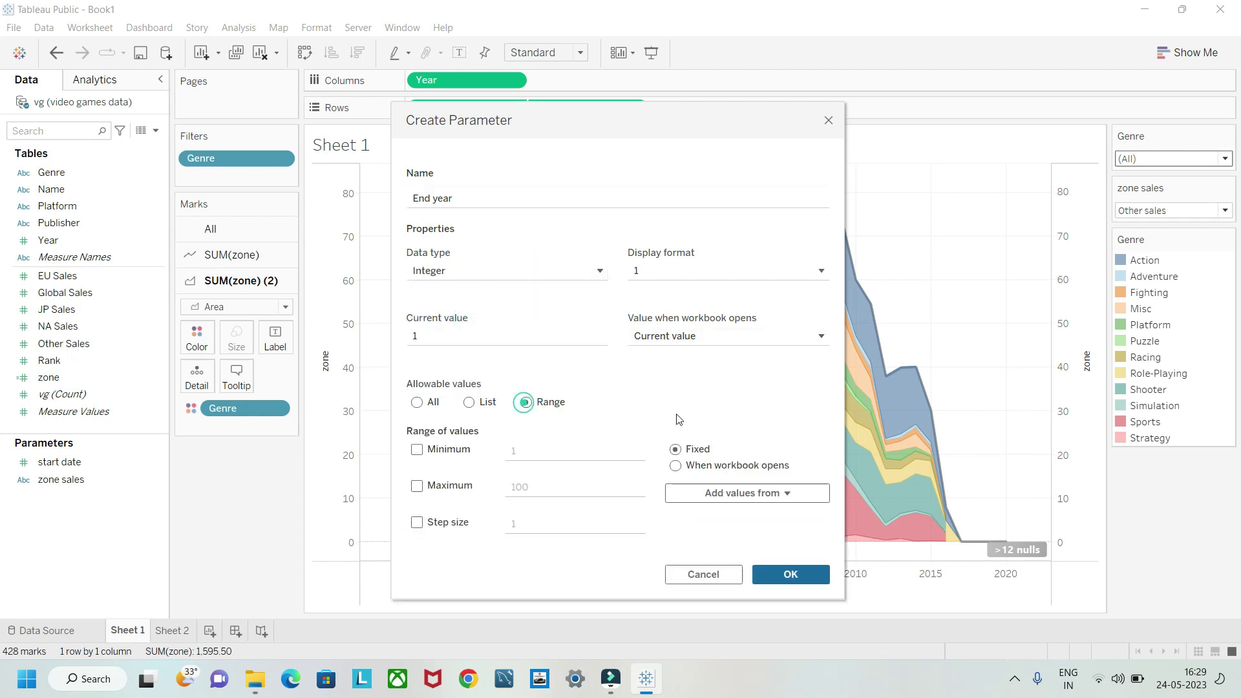
left_click(685, 466)
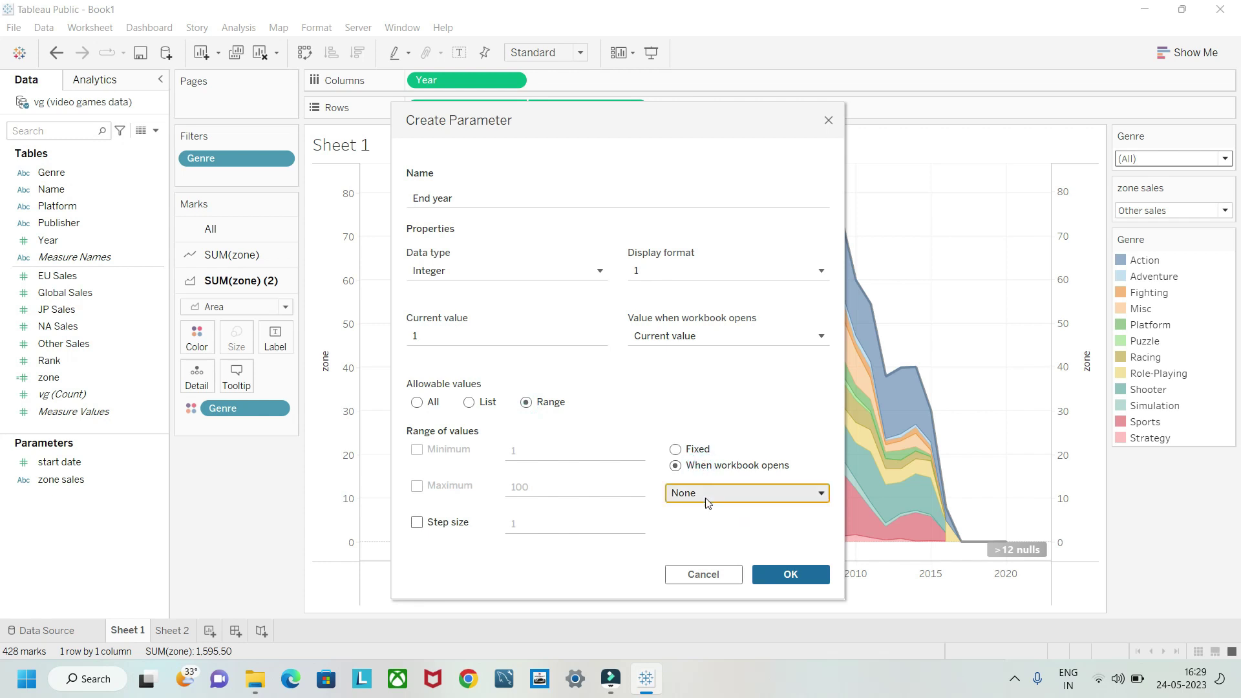
left_click(707, 495)
left_click(701, 547)
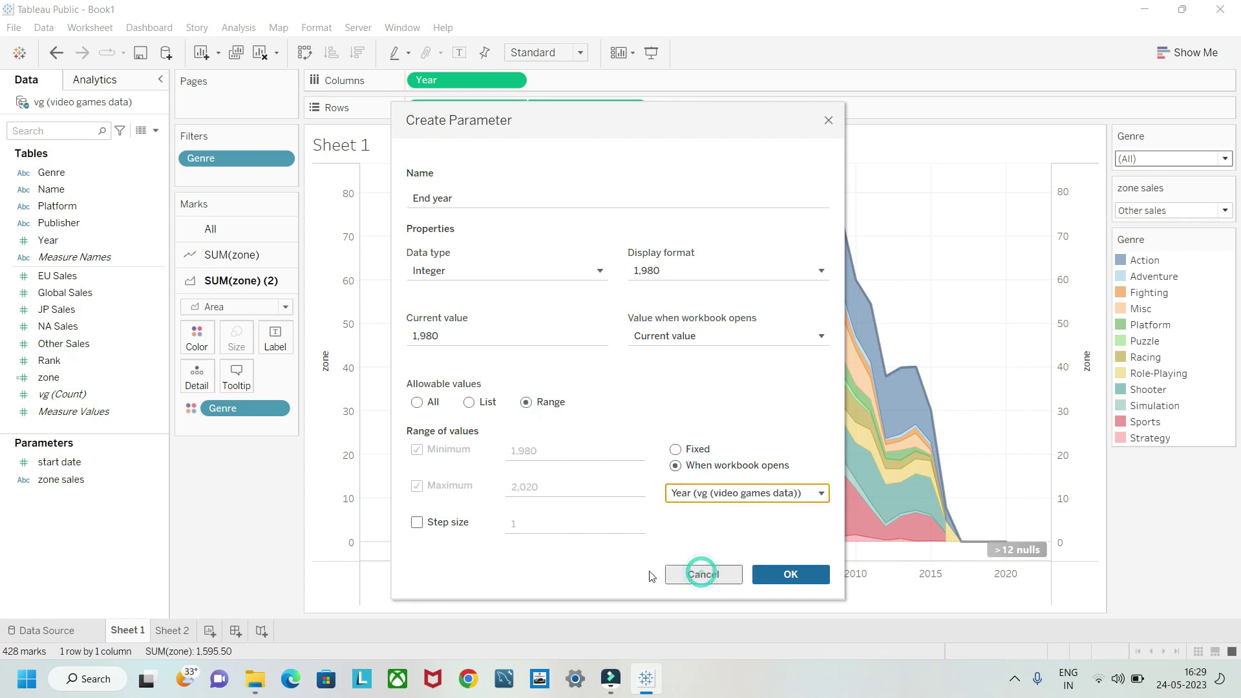
left_click(789, 574)
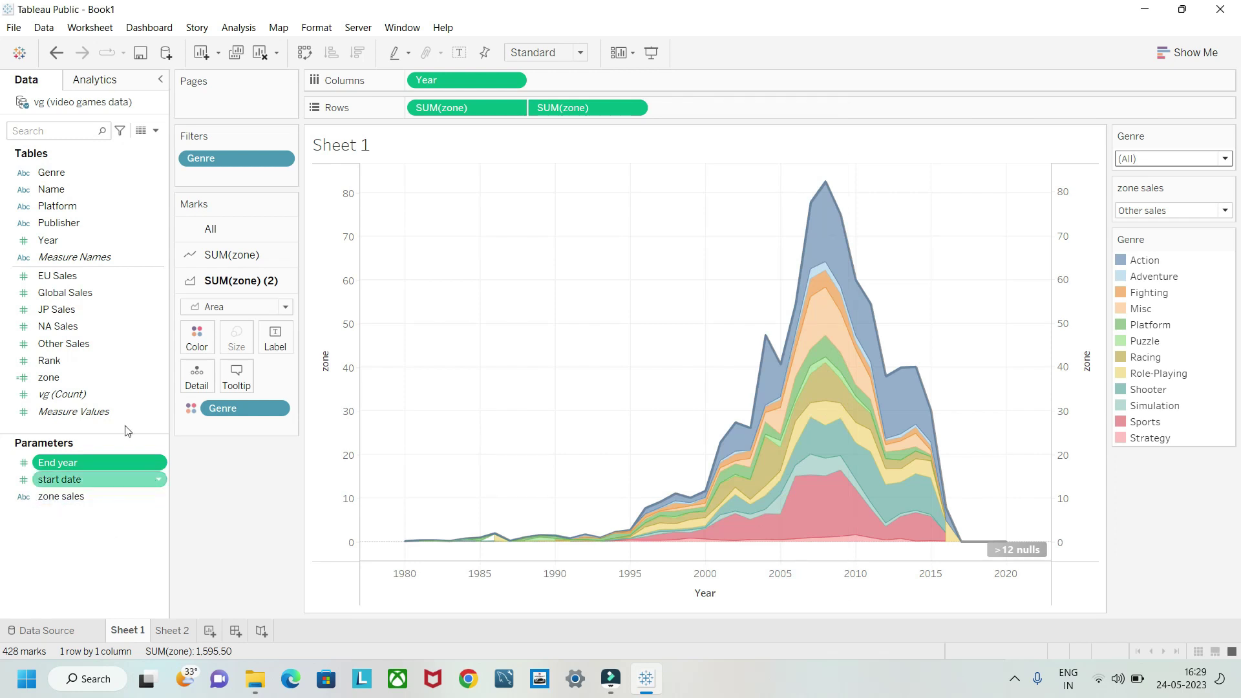
- Start a new calculated field and name it "period"
left_click(155, 130)
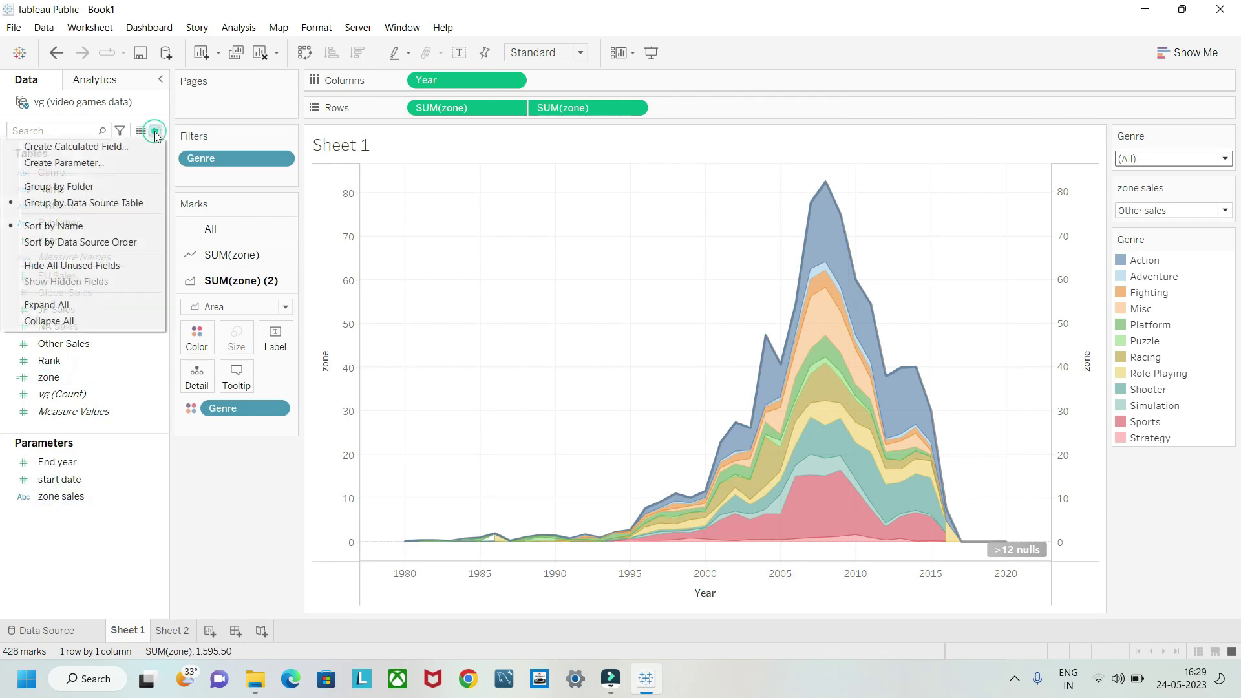
left_click(102, 148)
left_click(510, 268)
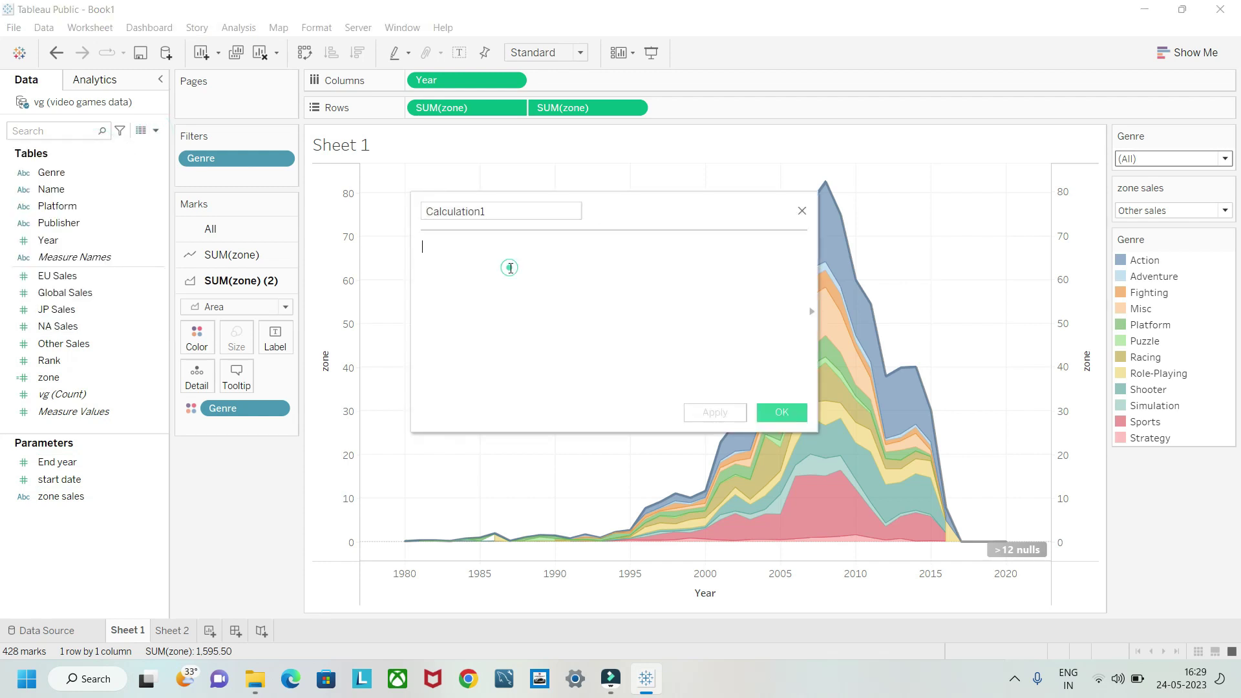
left_click(543, 316)
double_click(498, 213)
type("period")
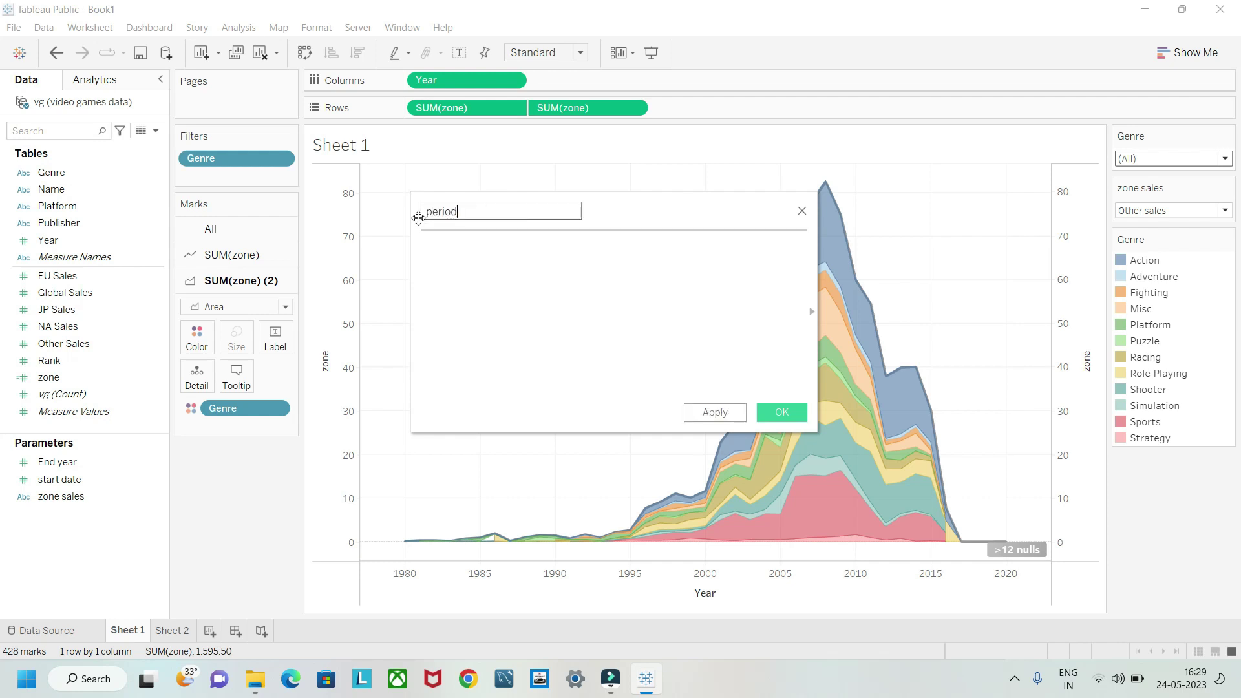
left_click(465, 262)
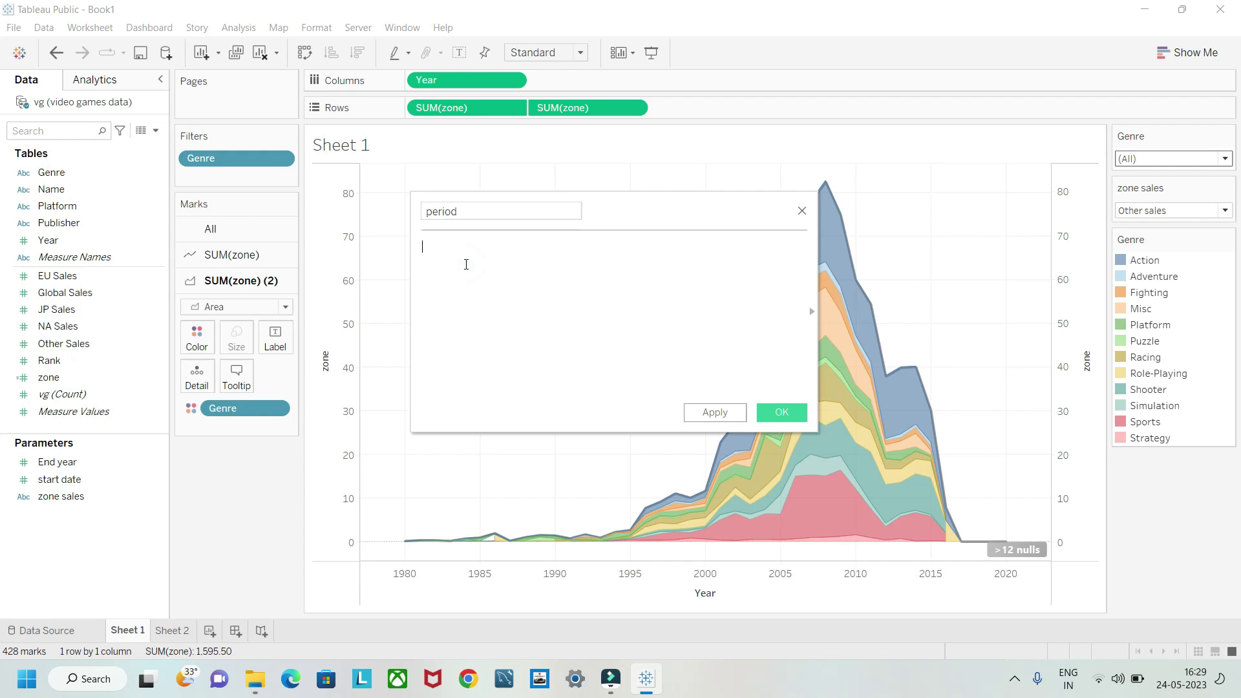
- Enter the period formula's condition: if [Year]>=[start date] and [Year]<=[End year]
type("if ")
type("[Year]")
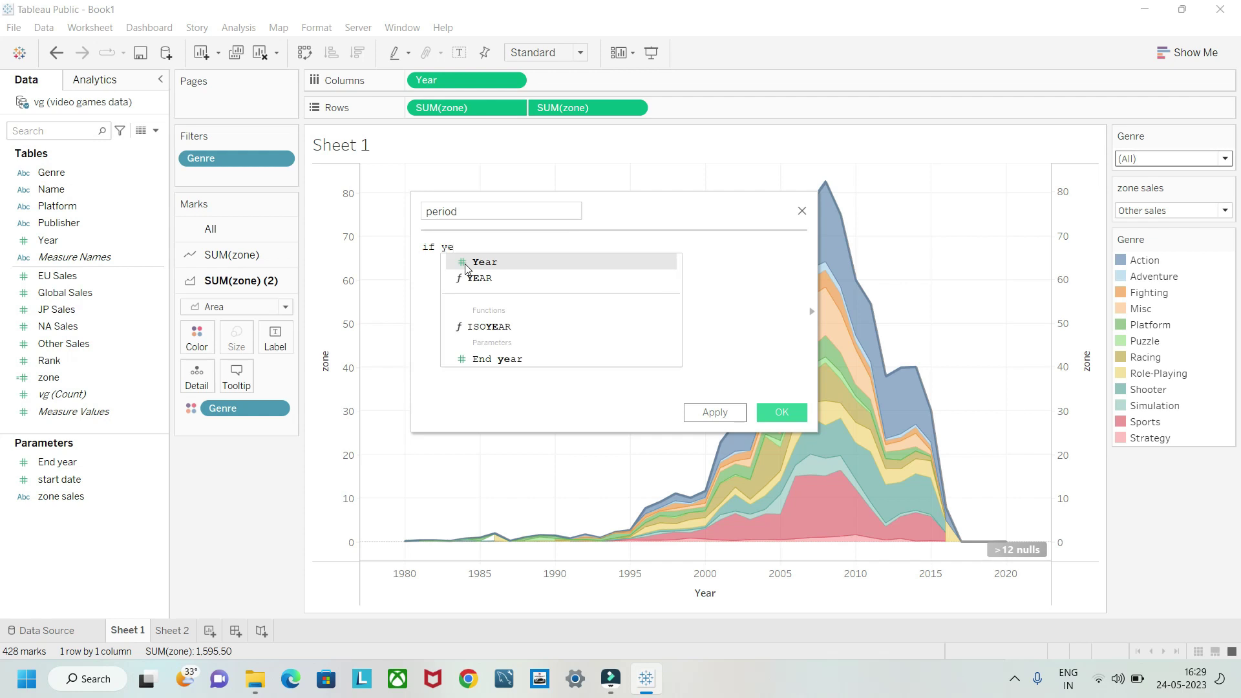
type(">=[start date] and yea")
key("Return")
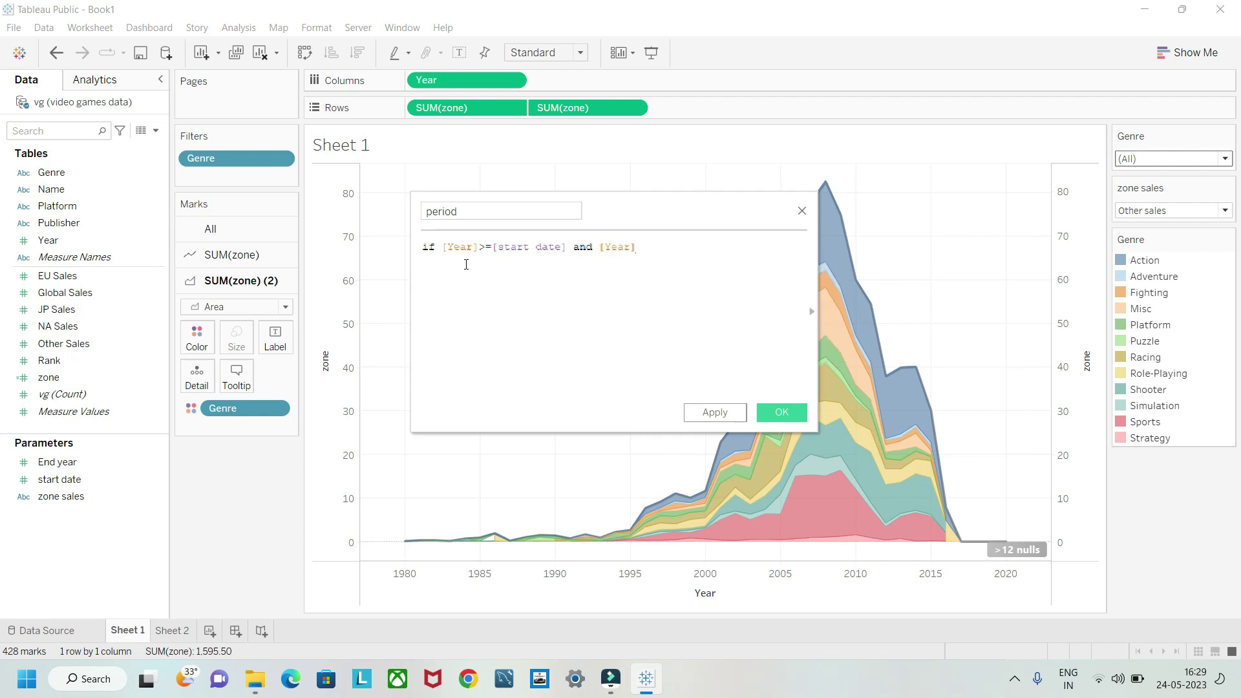
type("<=end")
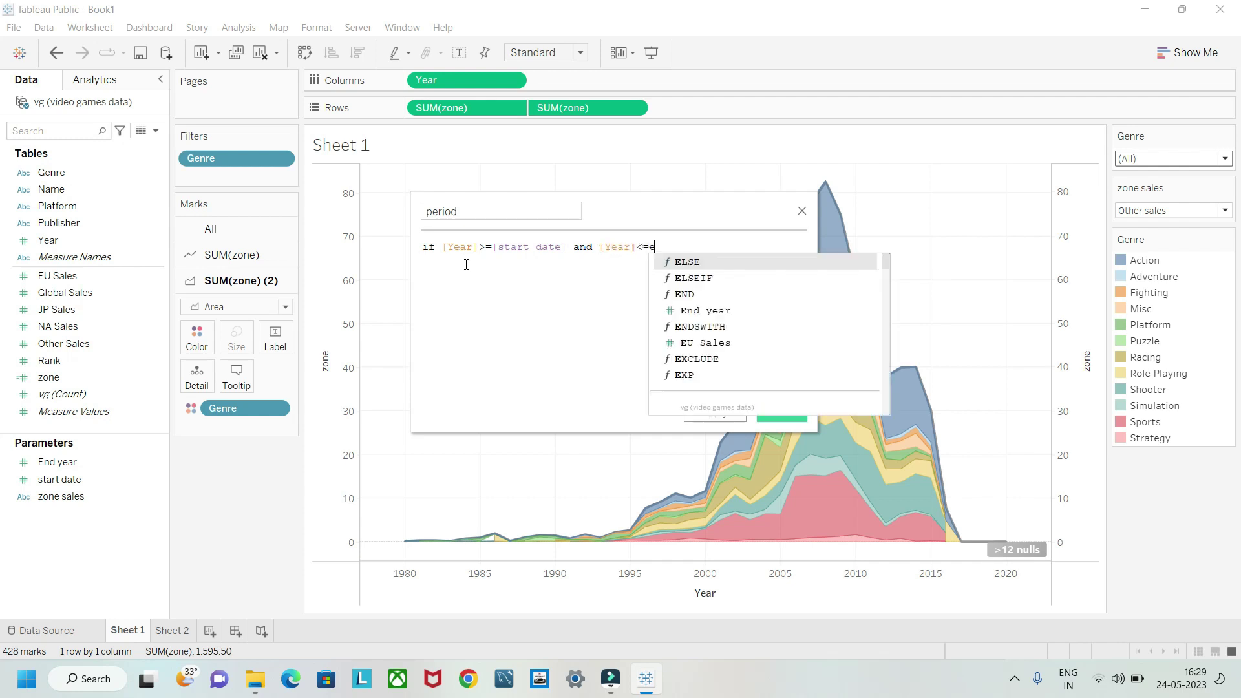
key("Down")
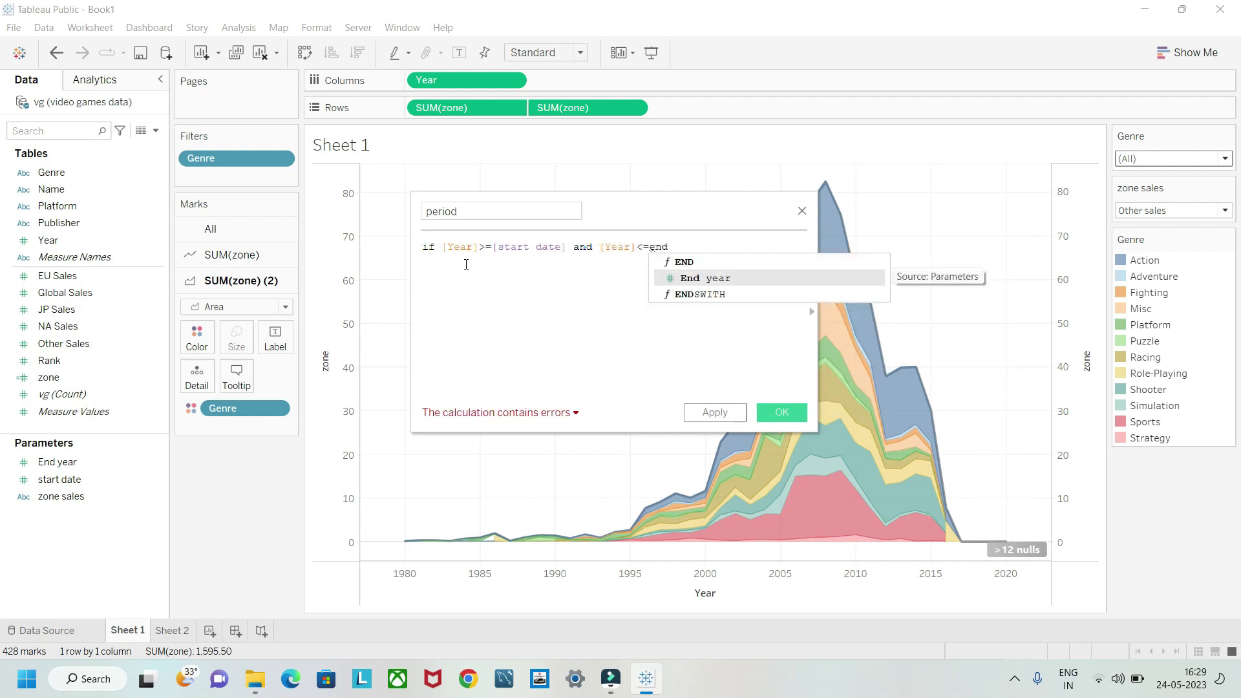
key("Return")
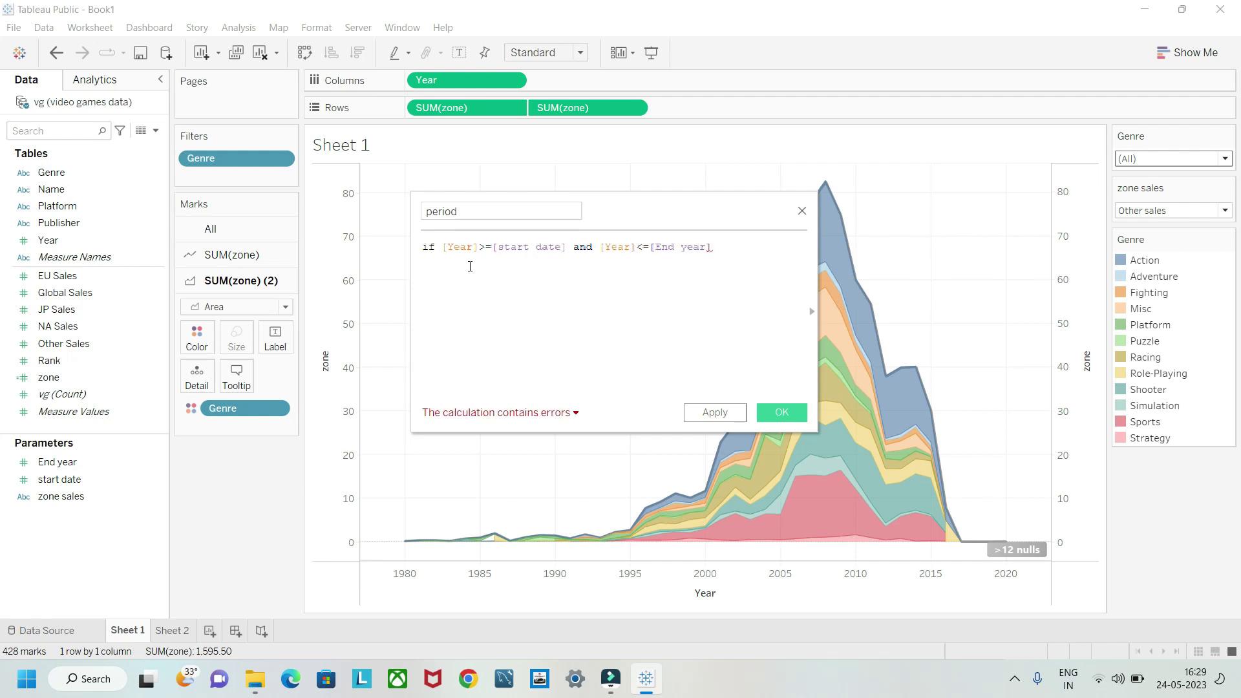
- Complete the period formula with "then 1 else 0 END" and save the calculated field
type("the")
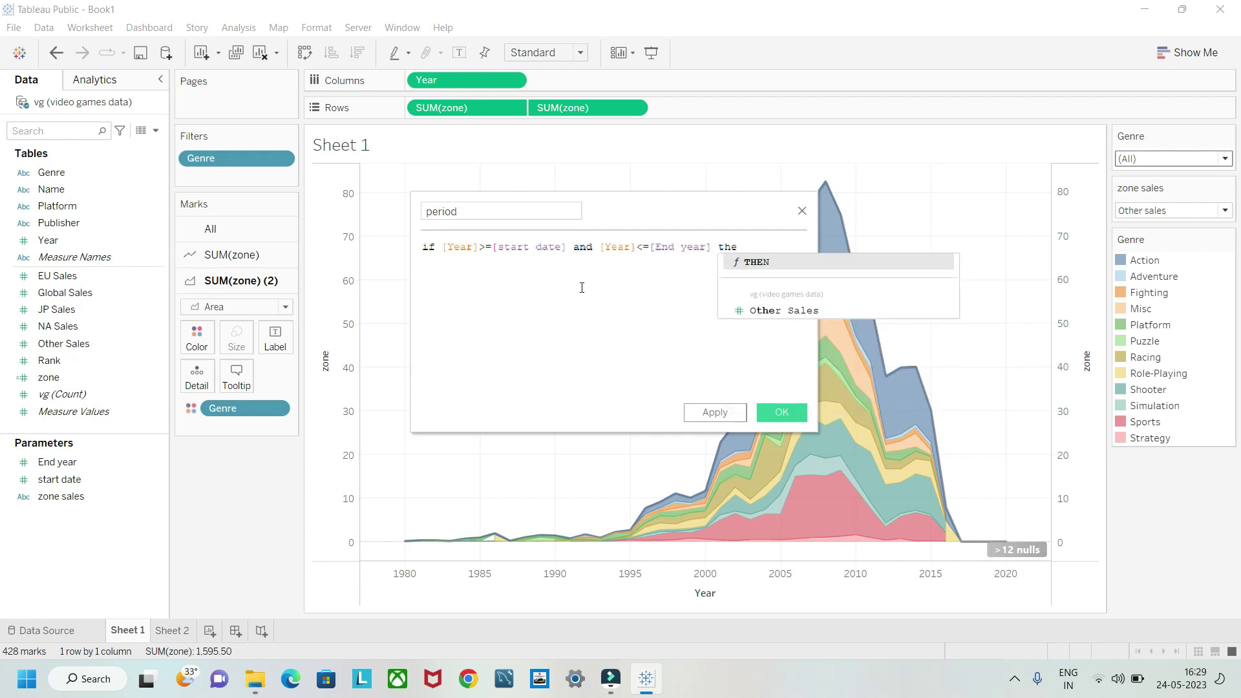
type("n 1")
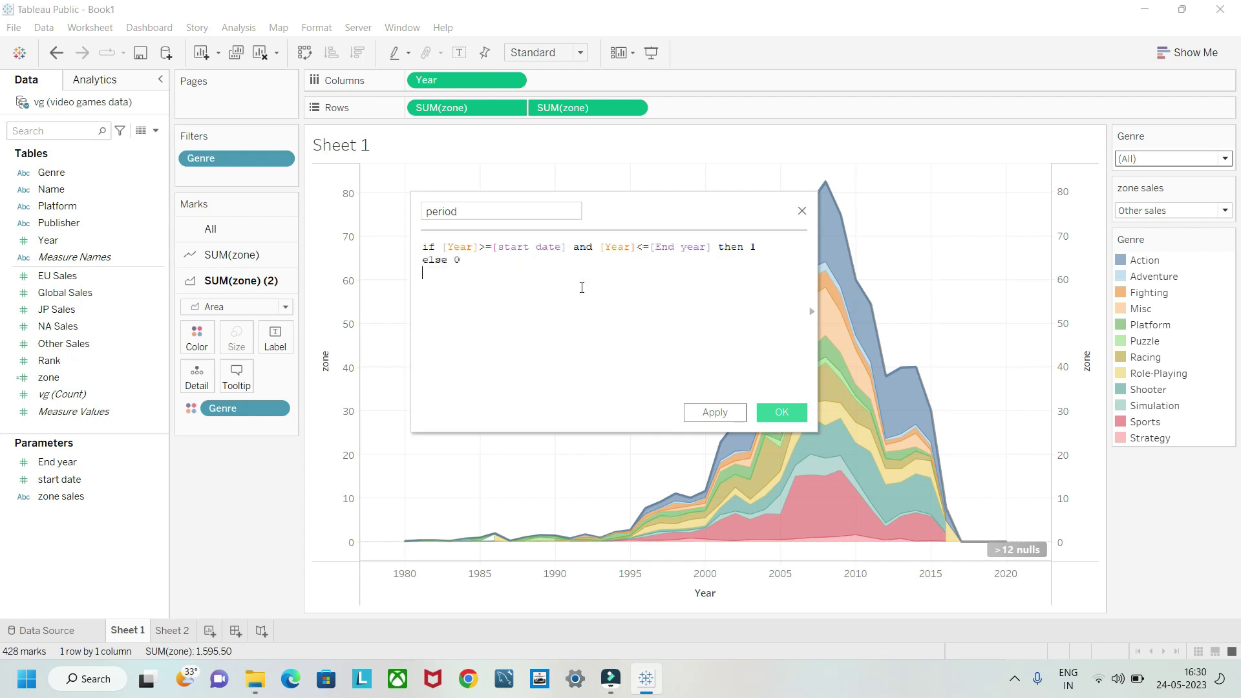
type(" else 0 end")
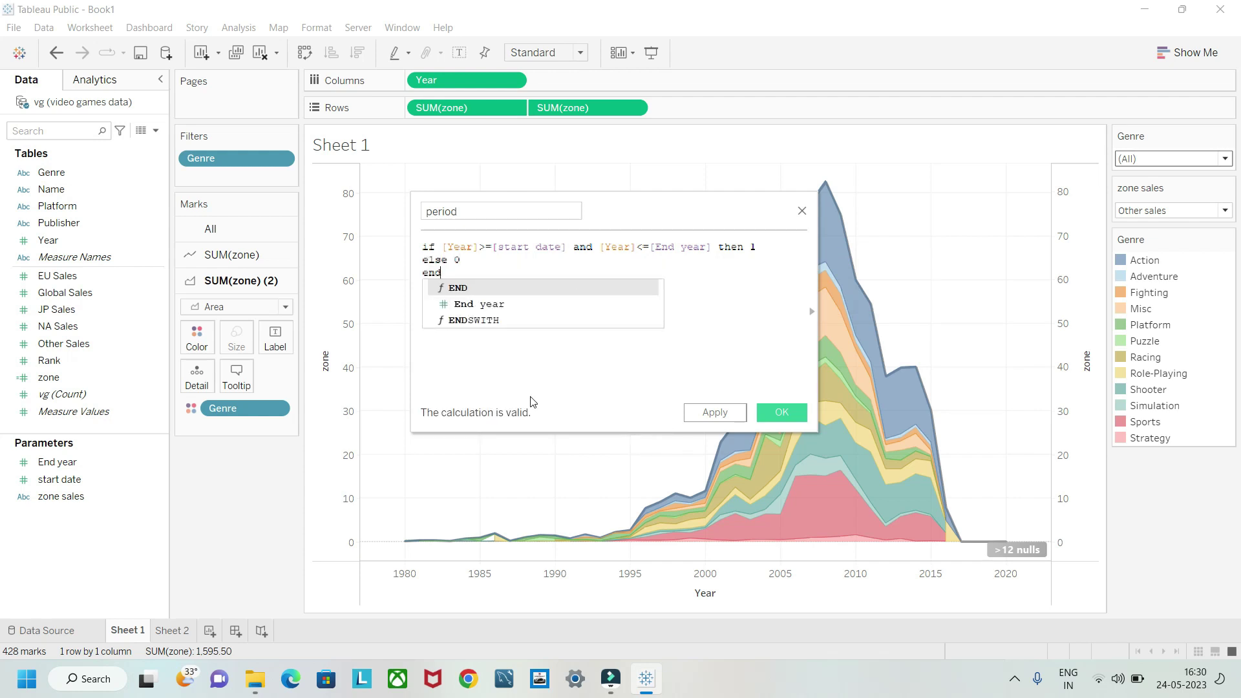
key("Return")
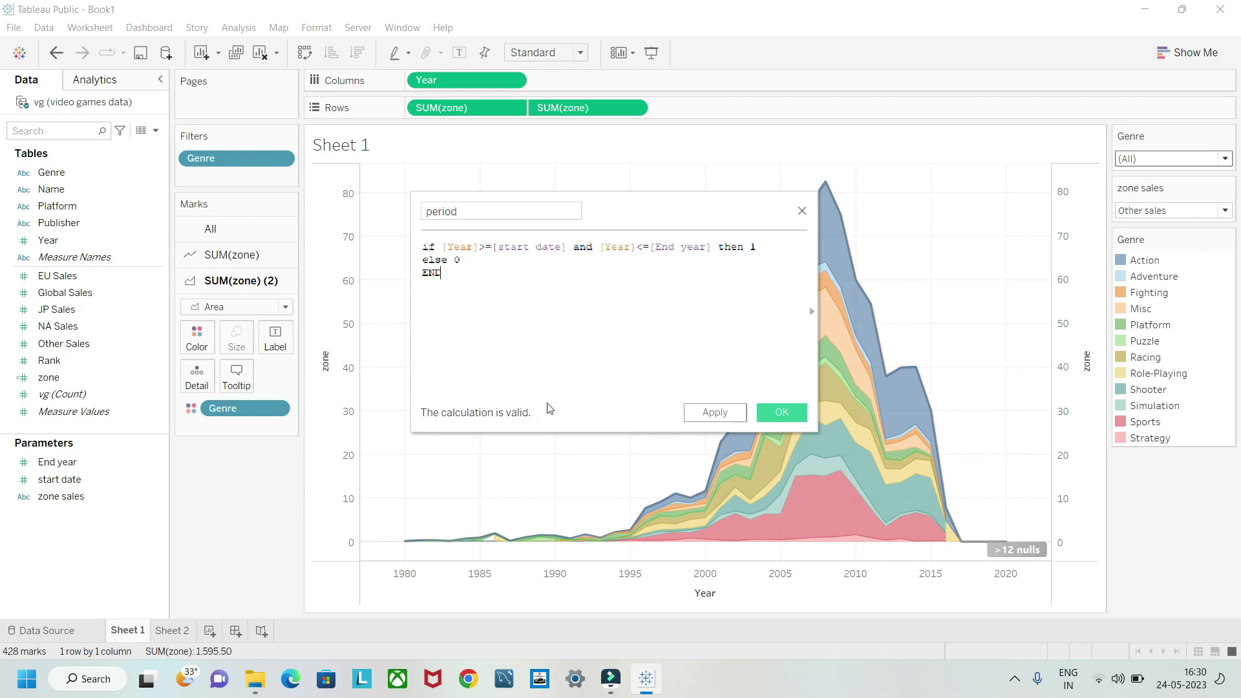
left_click(707, 416)
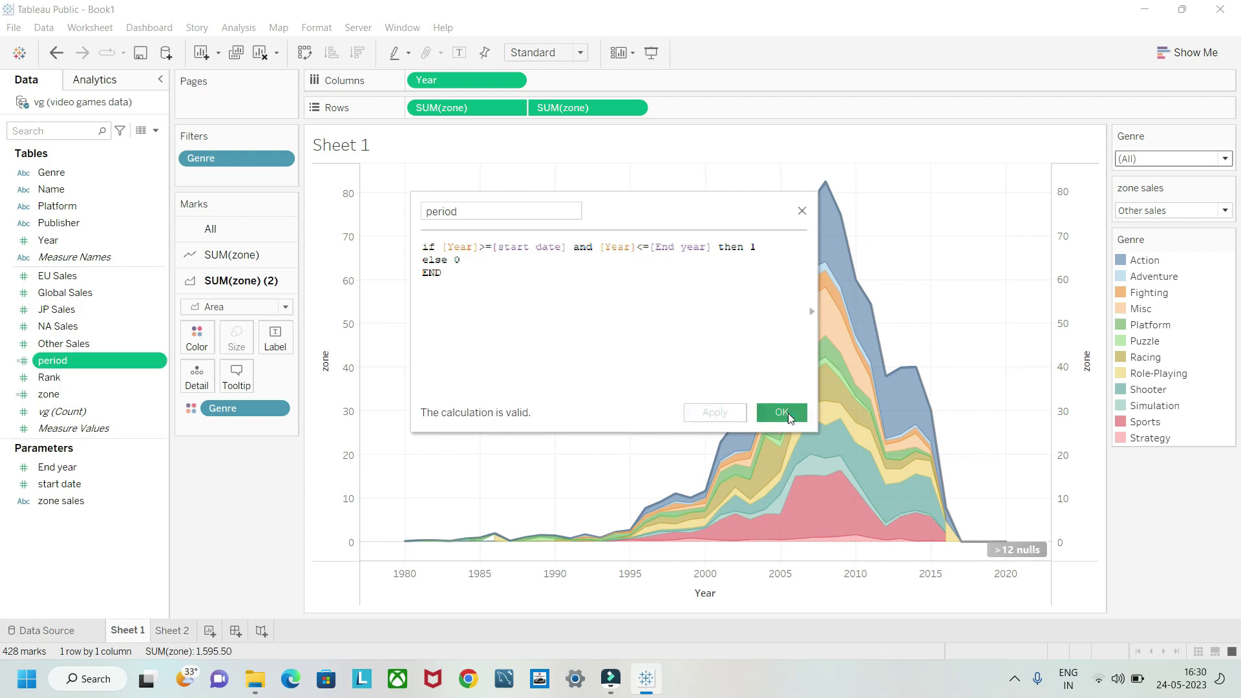
left_click(783, 413)
- Convert the period field to a dimension and filter the sheet to its value 1
right_click(94, 360)
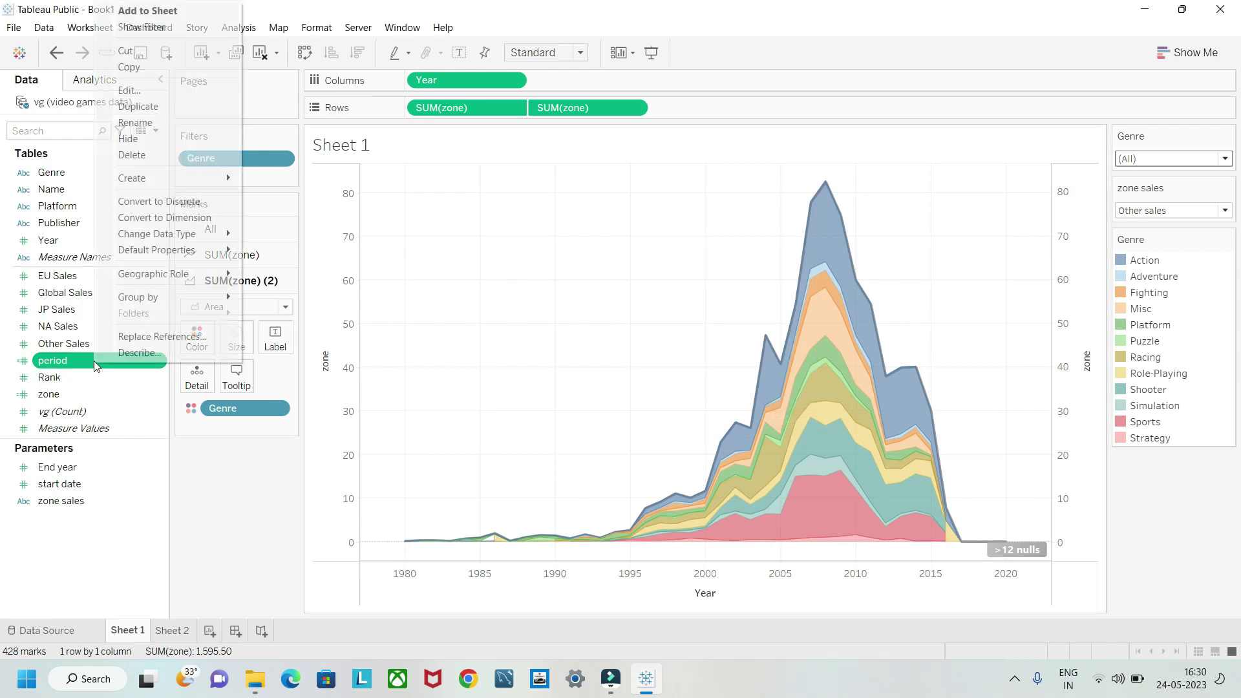
left_click(191, 219)
left_click_drag(88, 203, 227, 172)
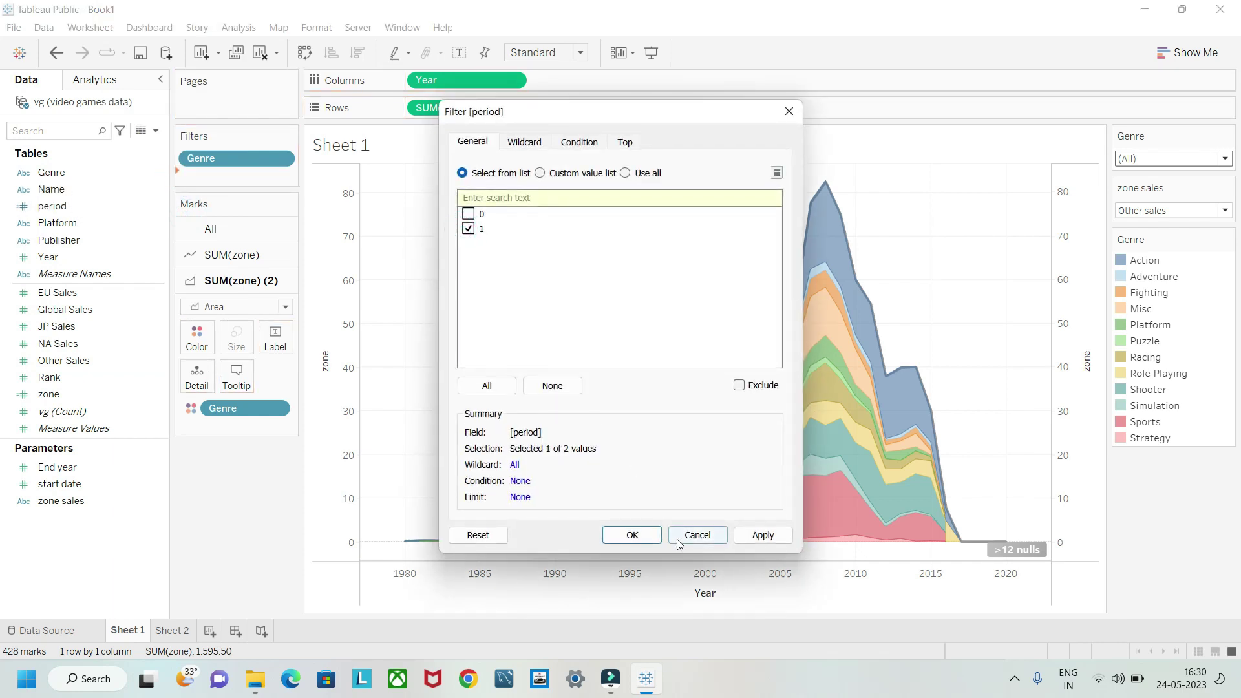
left_click(757, 541)
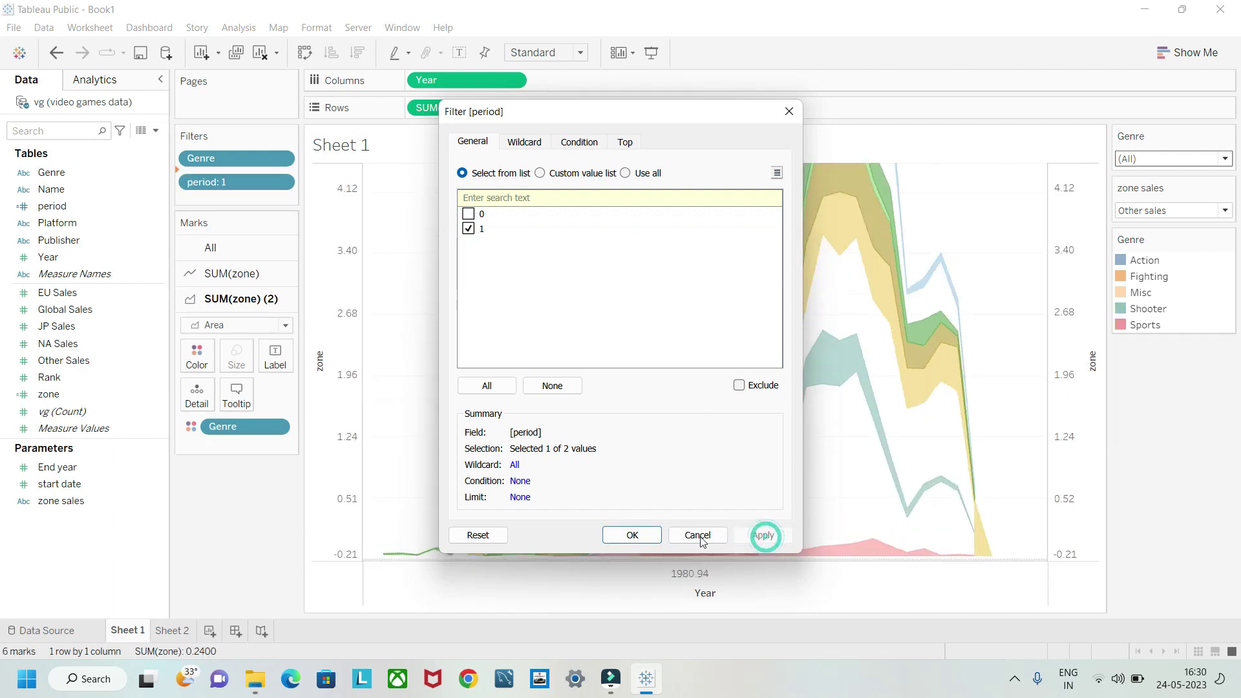
left_click(631, 538)
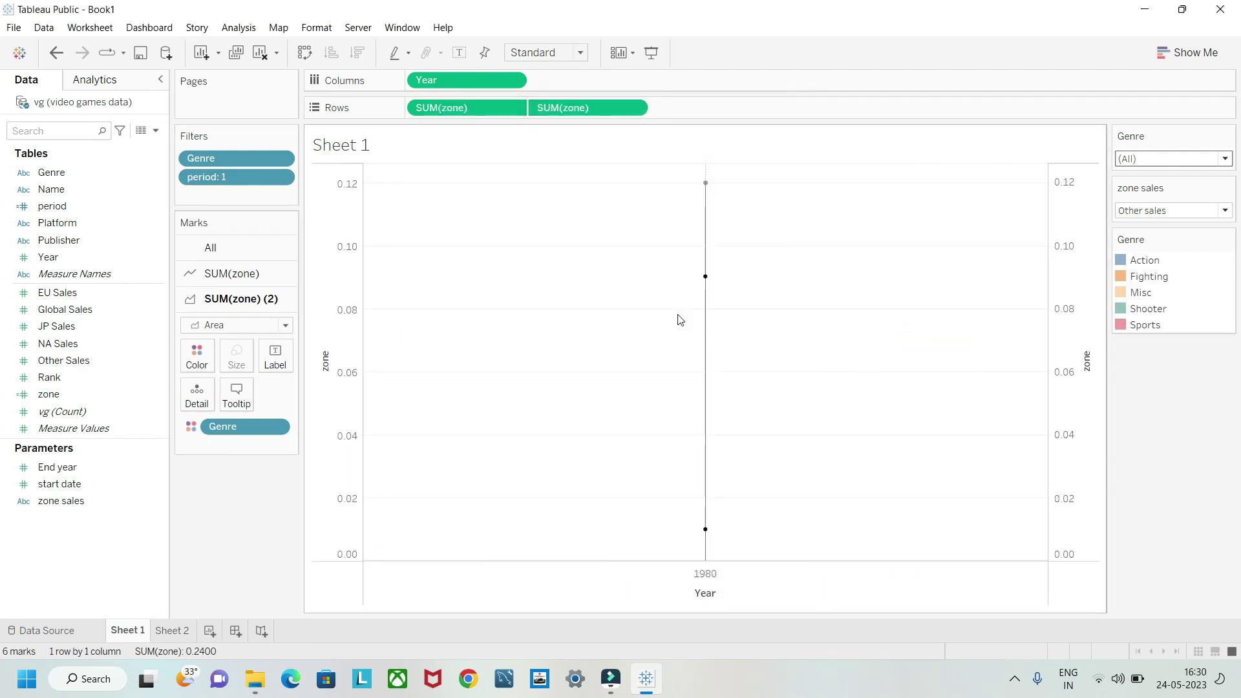
- Show the start date and End year parameter controls and set End year to 2015
right_click(153, 484)
left_click(189, 235)
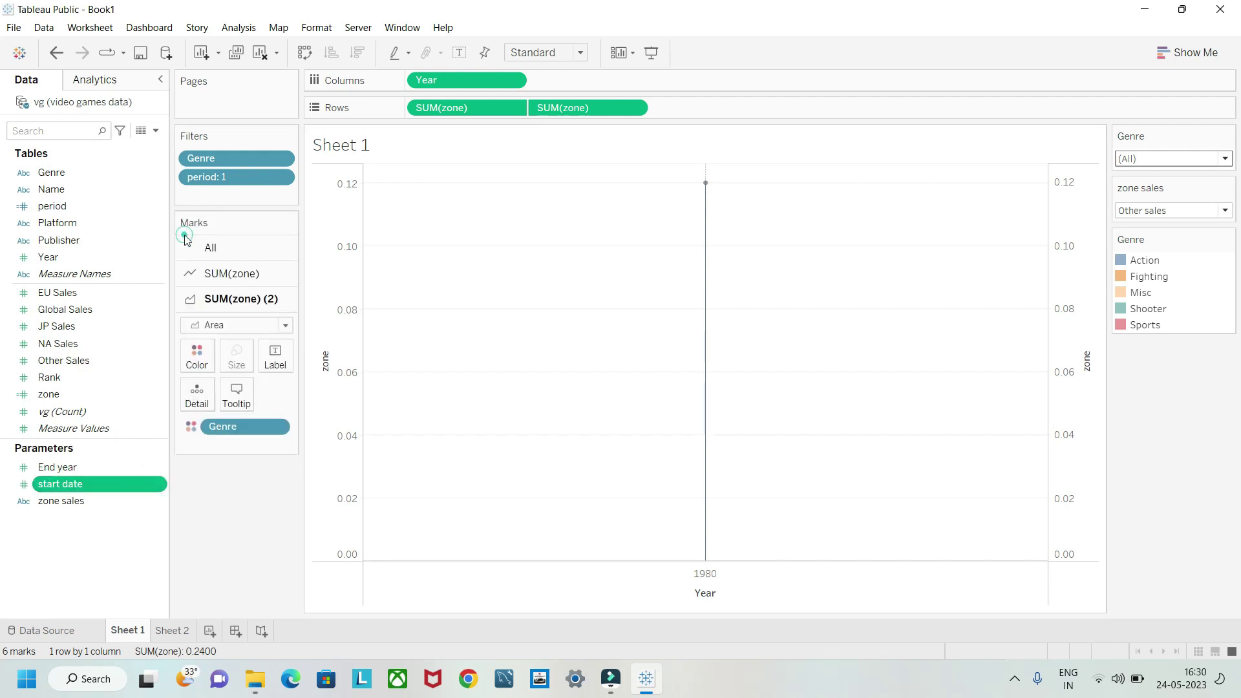
right_click(161, 468)
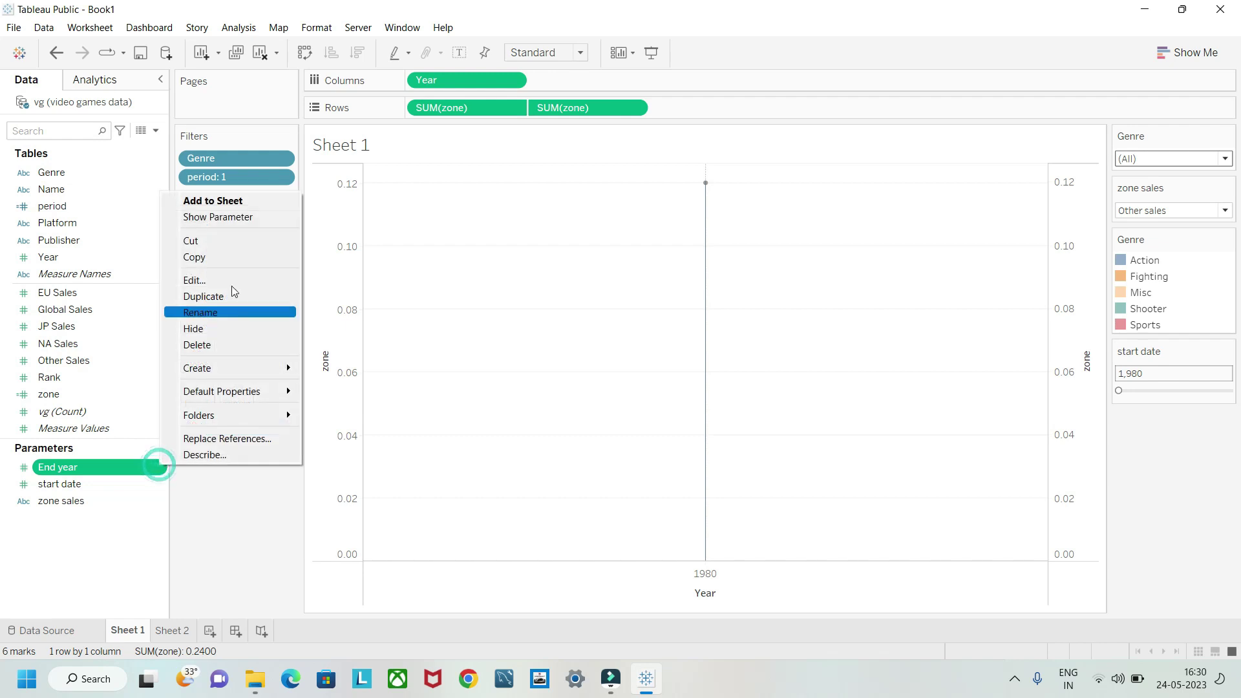
left_click(224, 219)
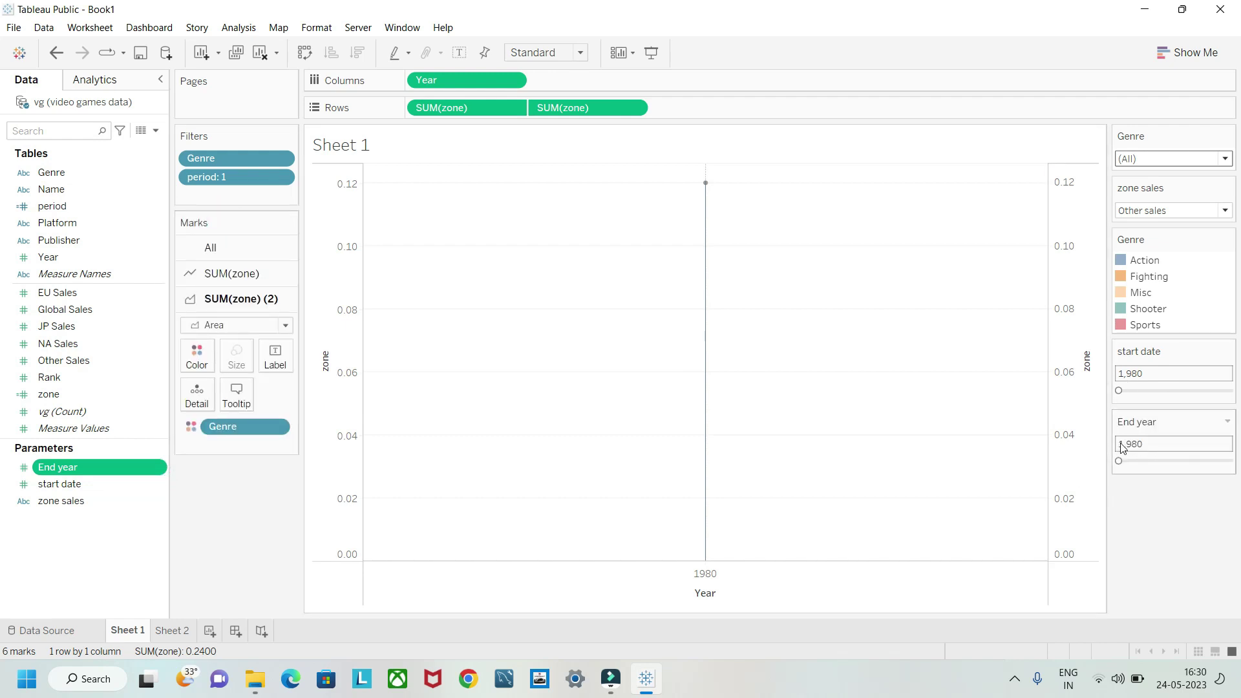
left_click_drag(1120, 462, 1169, 462)
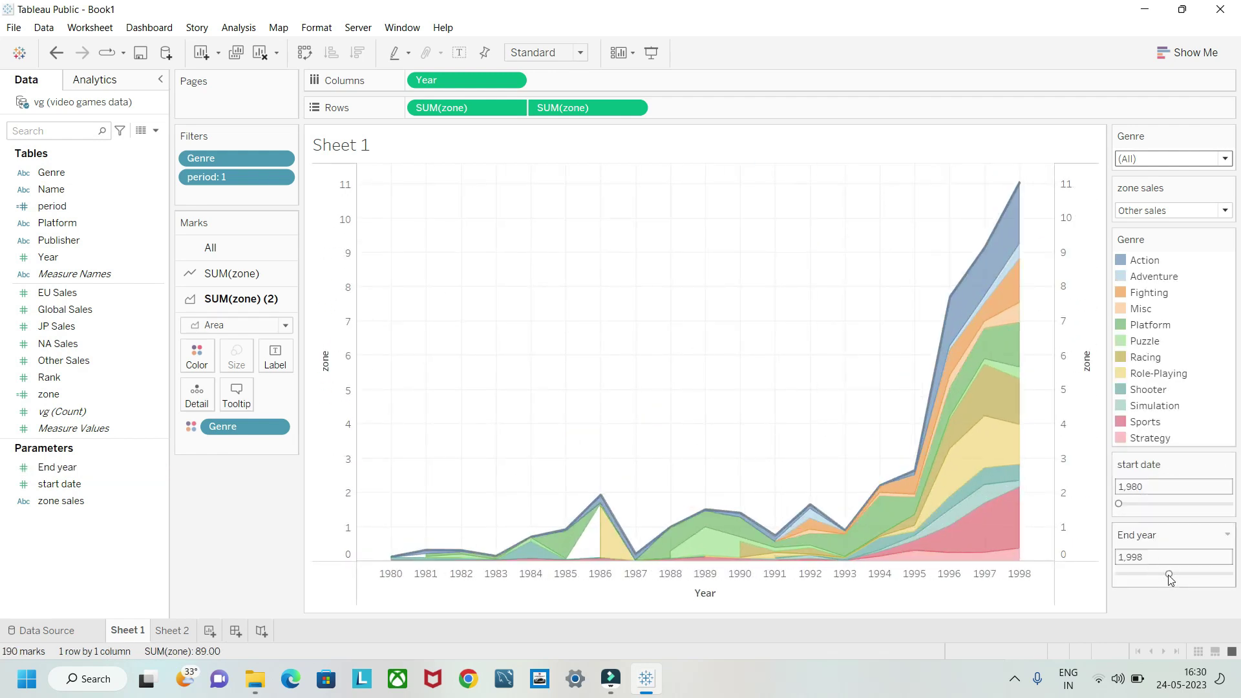
left_click_drag(1170, 577, 1217, 578)
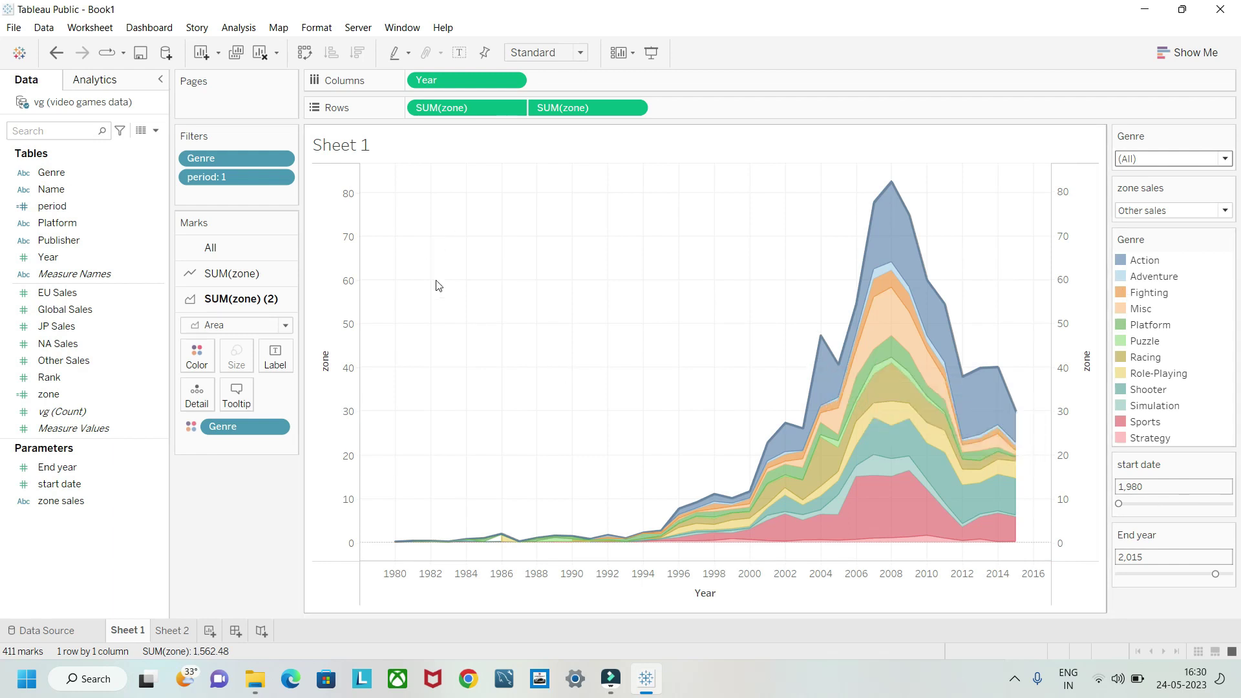
- Rename Sheet 1 as "year and genre wise sales"
right_click(125, 633)
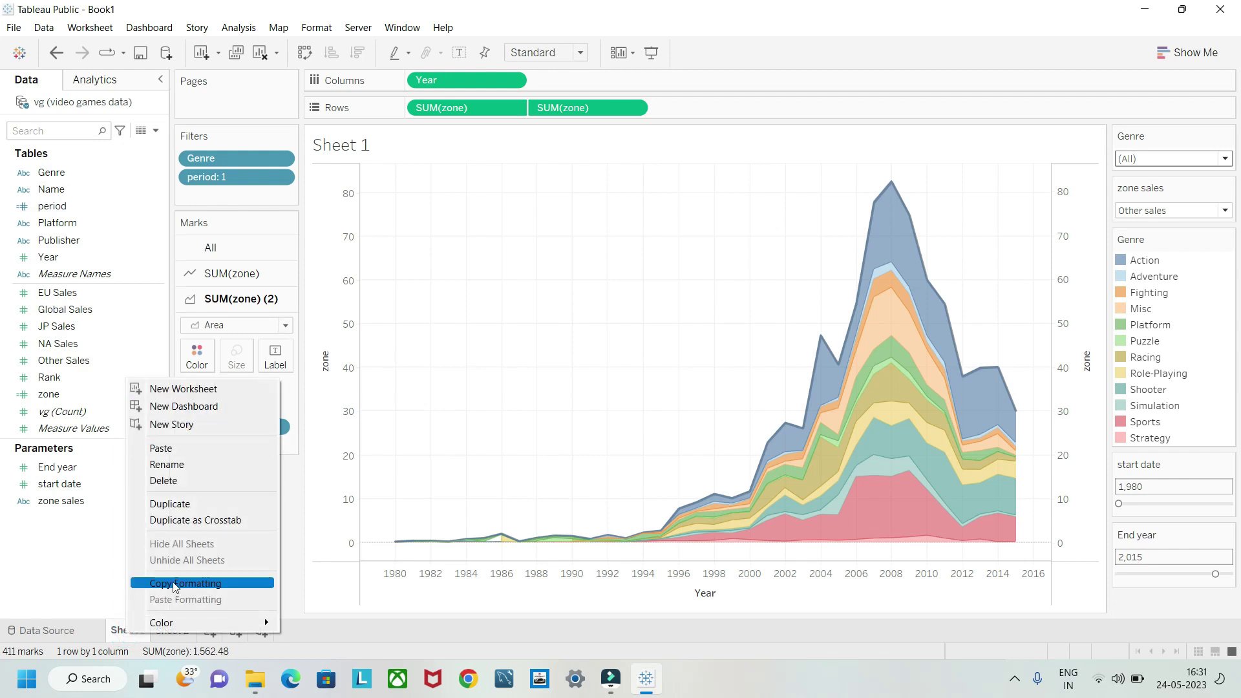
left_click(150, 466)
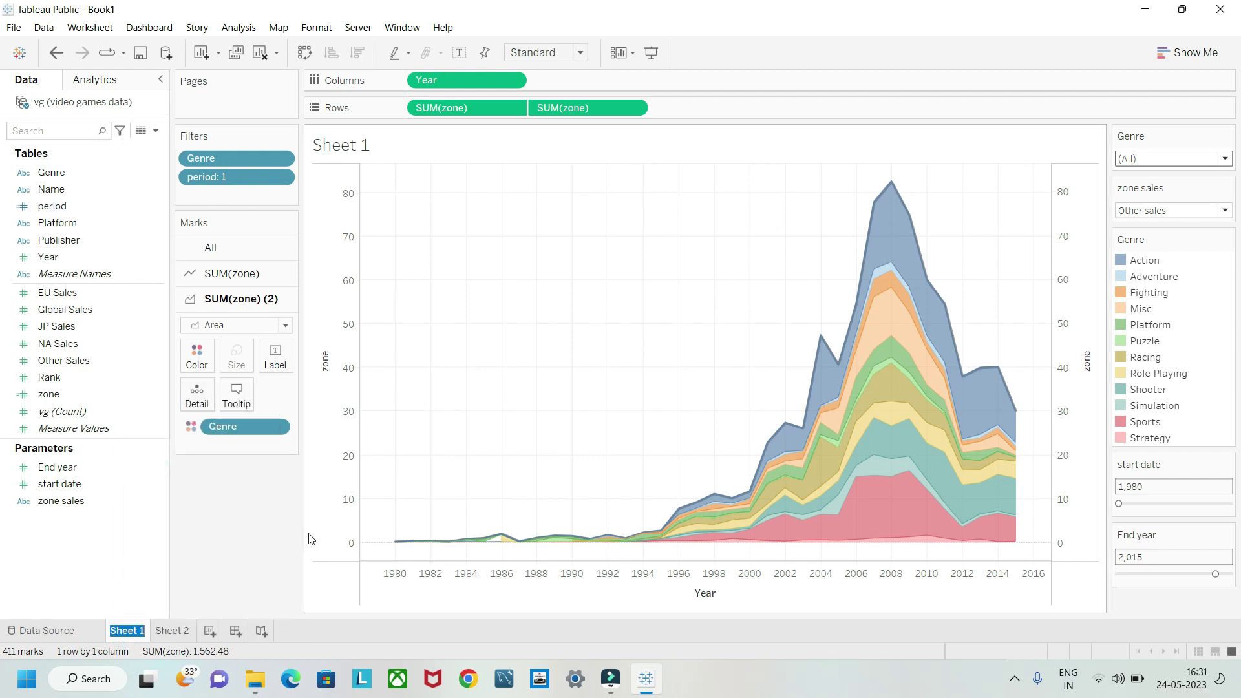
type("year wise ")
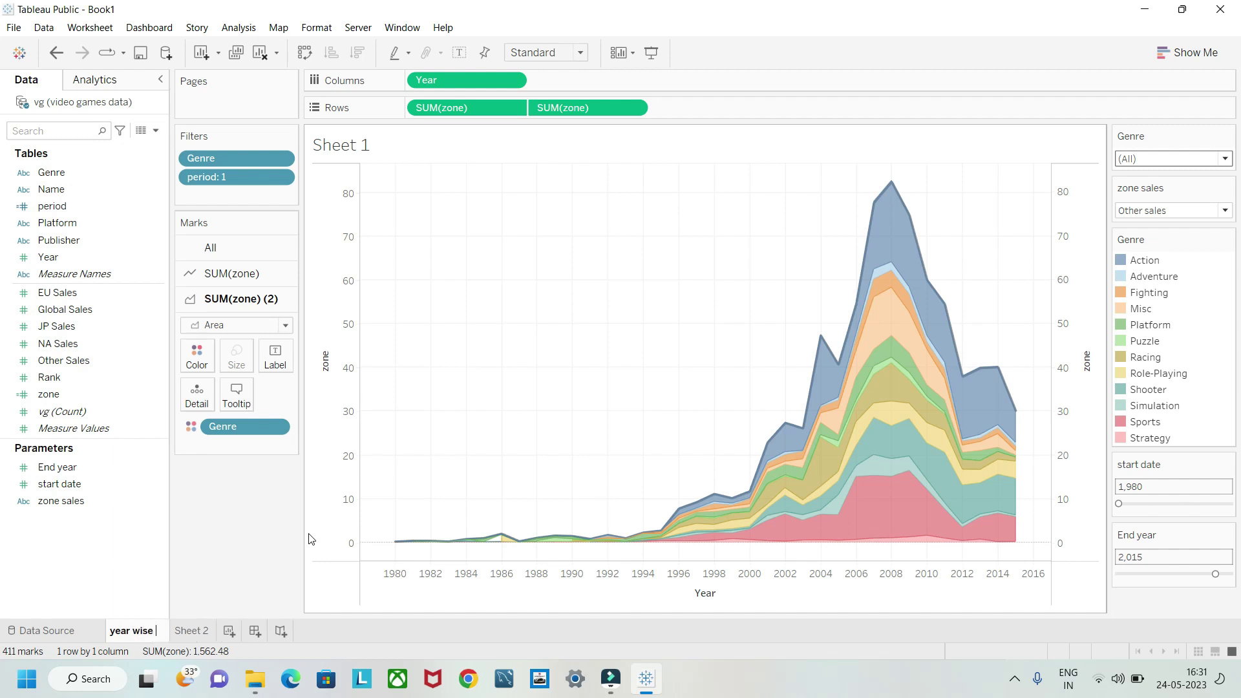
type("sales")
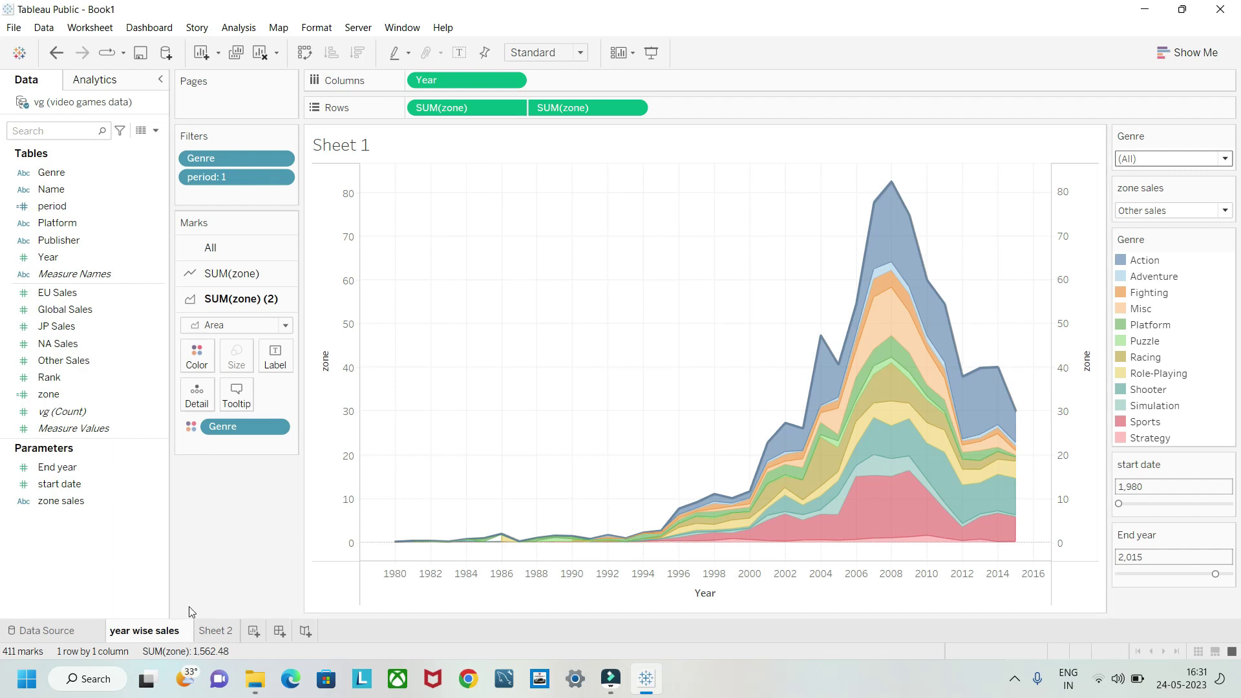
left_click(135, 629)
type("and gen")
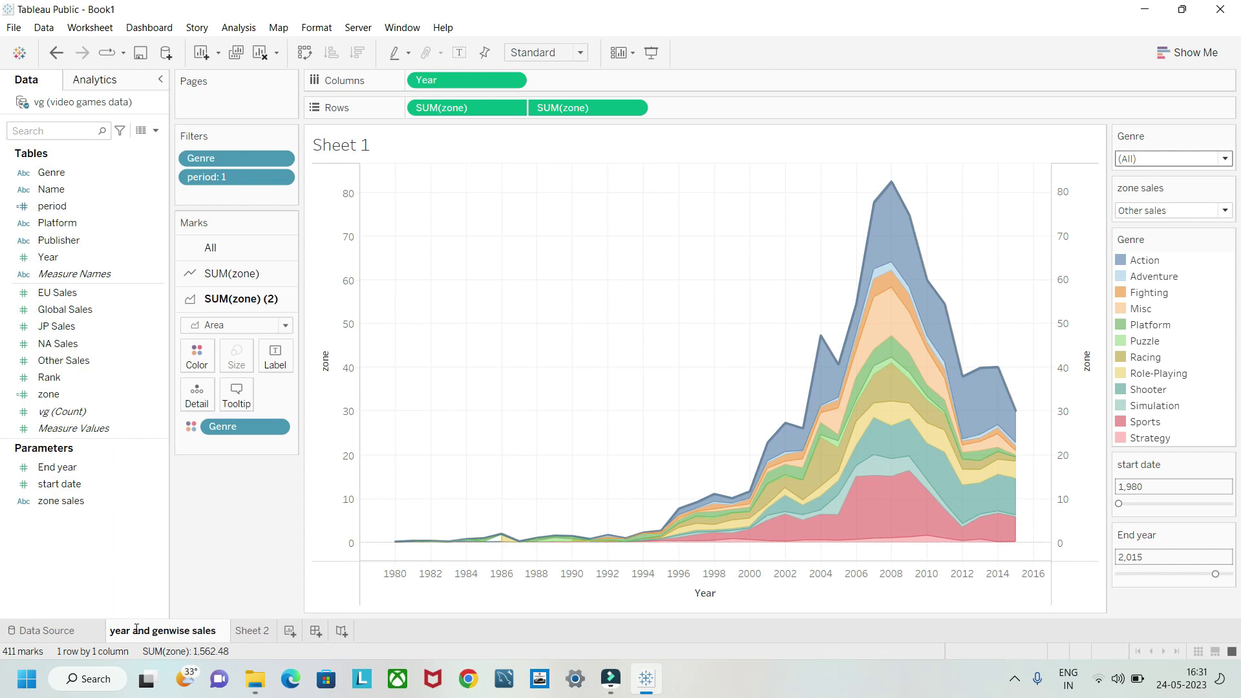
type("re")
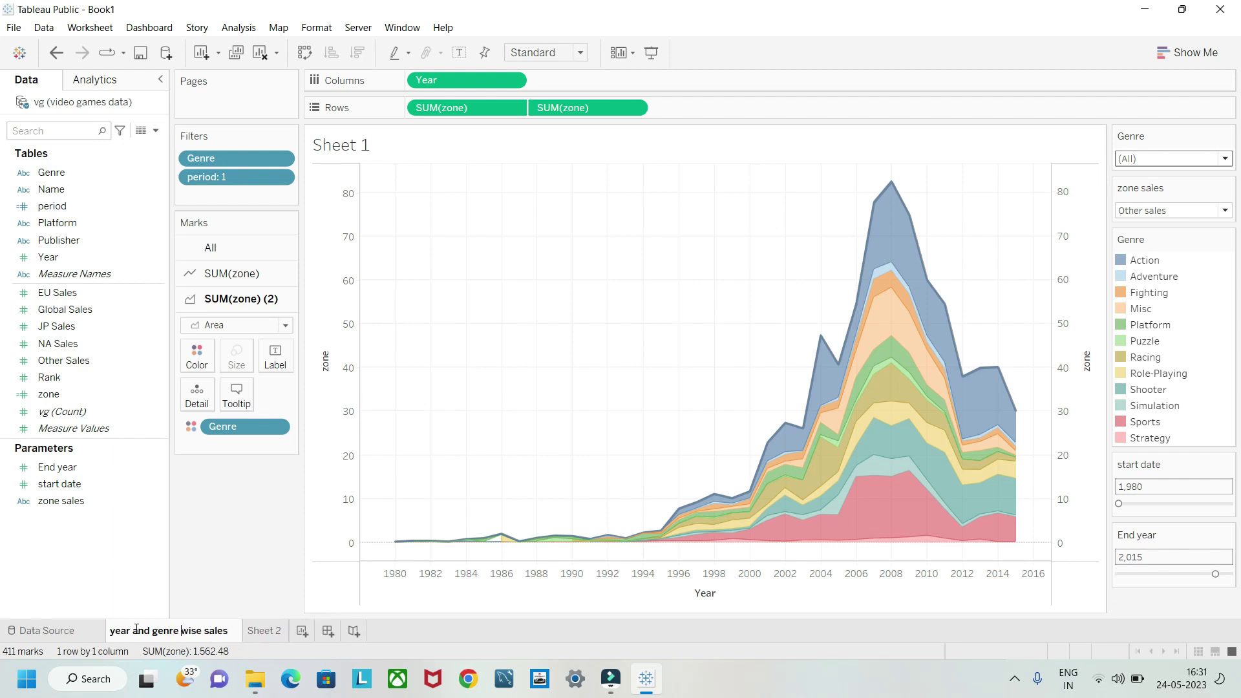
key("Return")
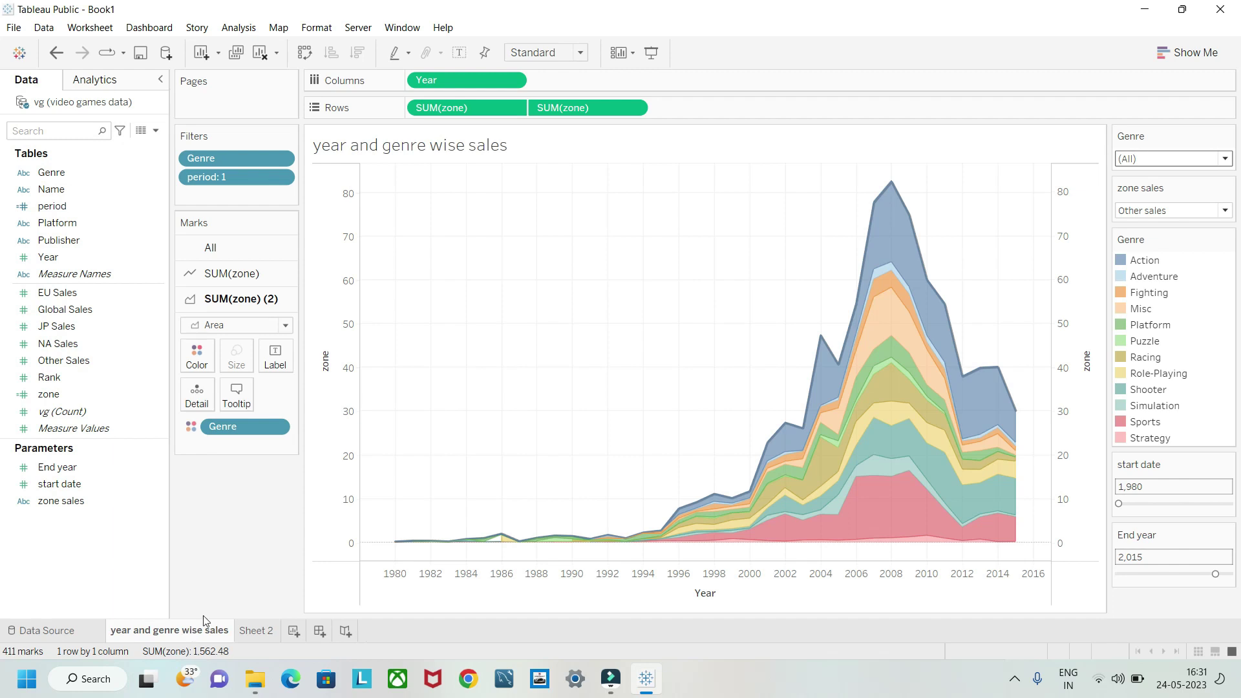
- Center the worksheet title and make it bold
double_click(449, 150)
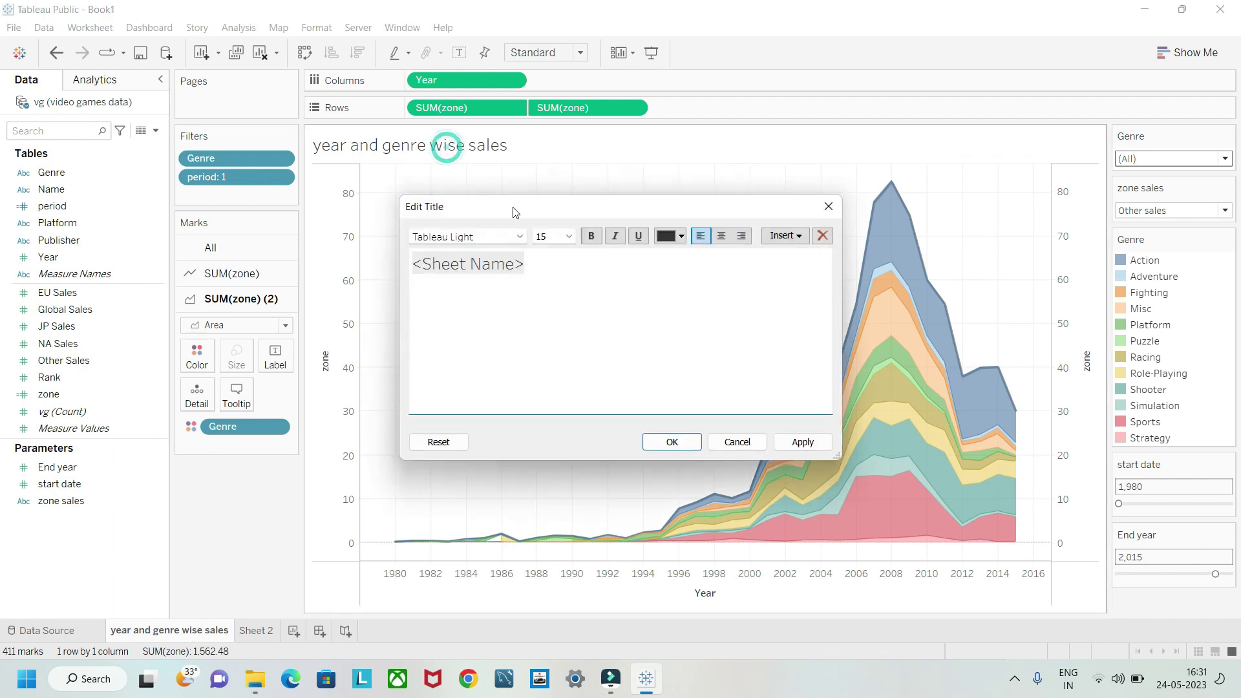
double_click(543, 262)
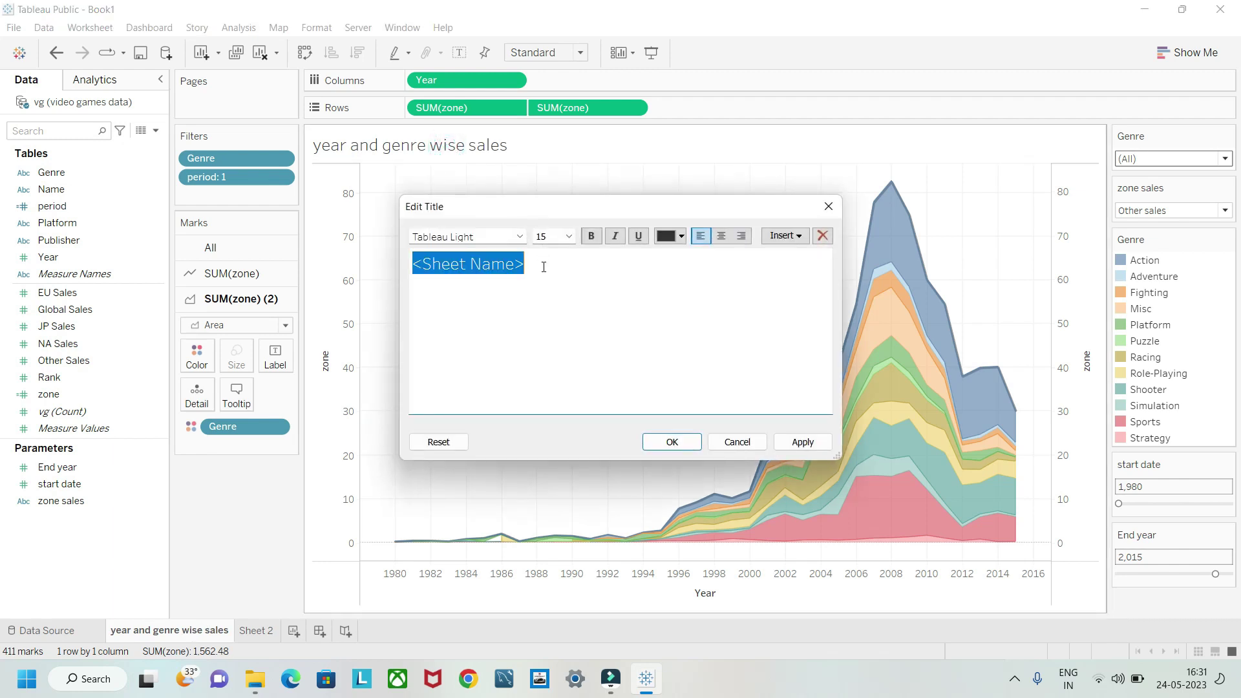
left_click(722, 235)
left_click(593, 236)
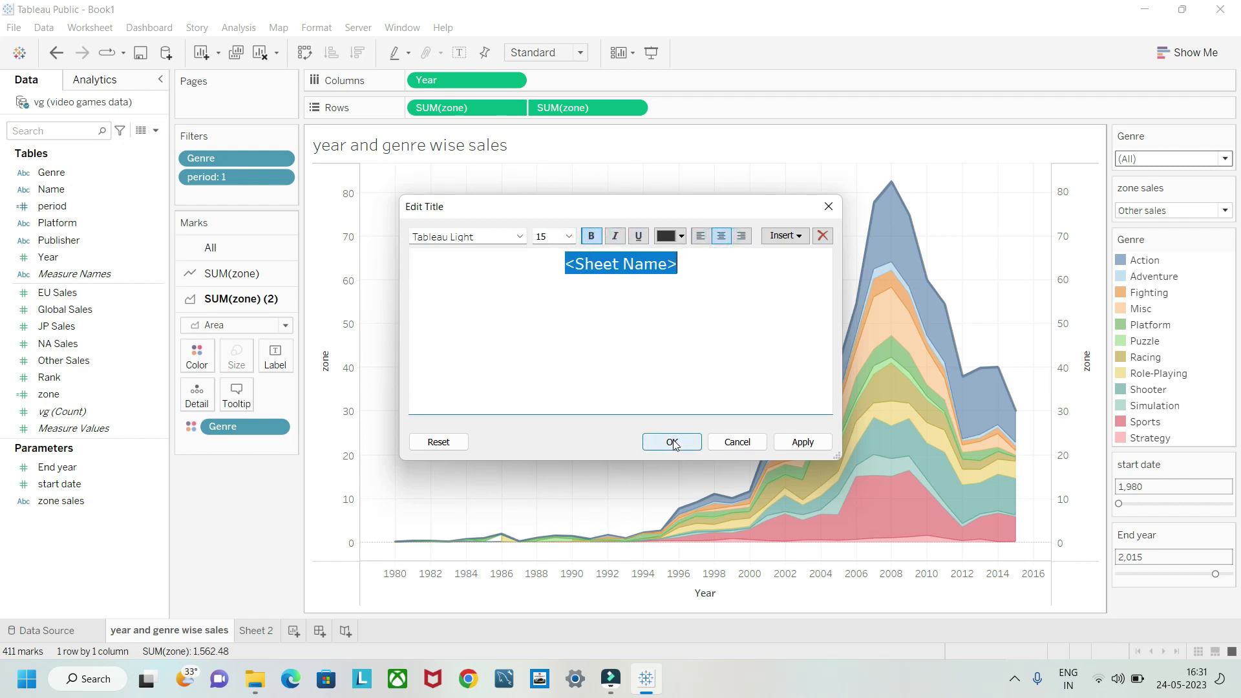
left_click(803, 444)
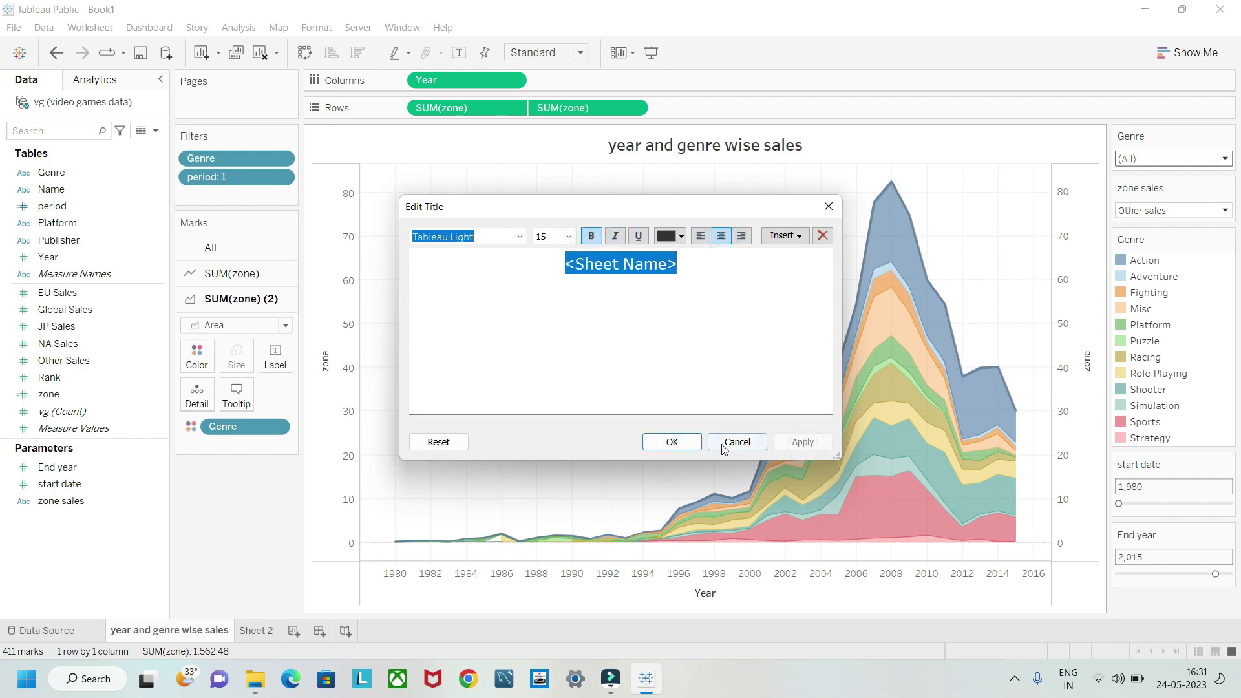
left_click(672, 444)
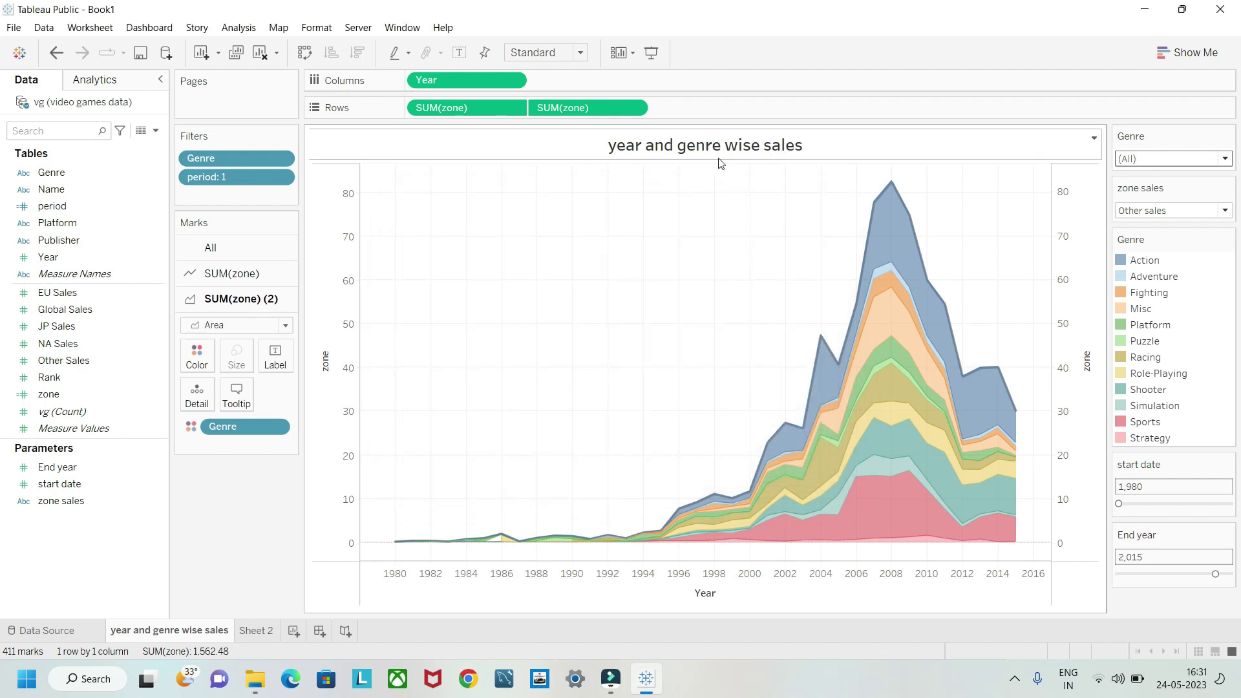
right_click(532, 145)
left_click(561, 150)
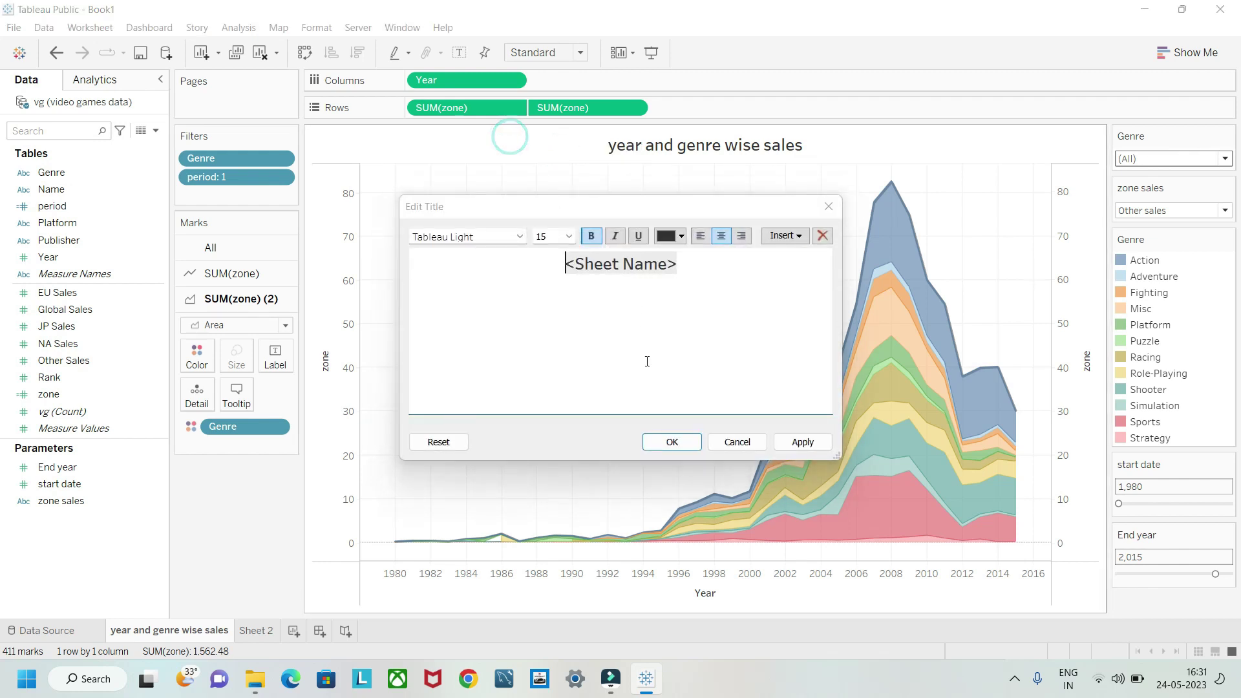
left_click(664, 443)
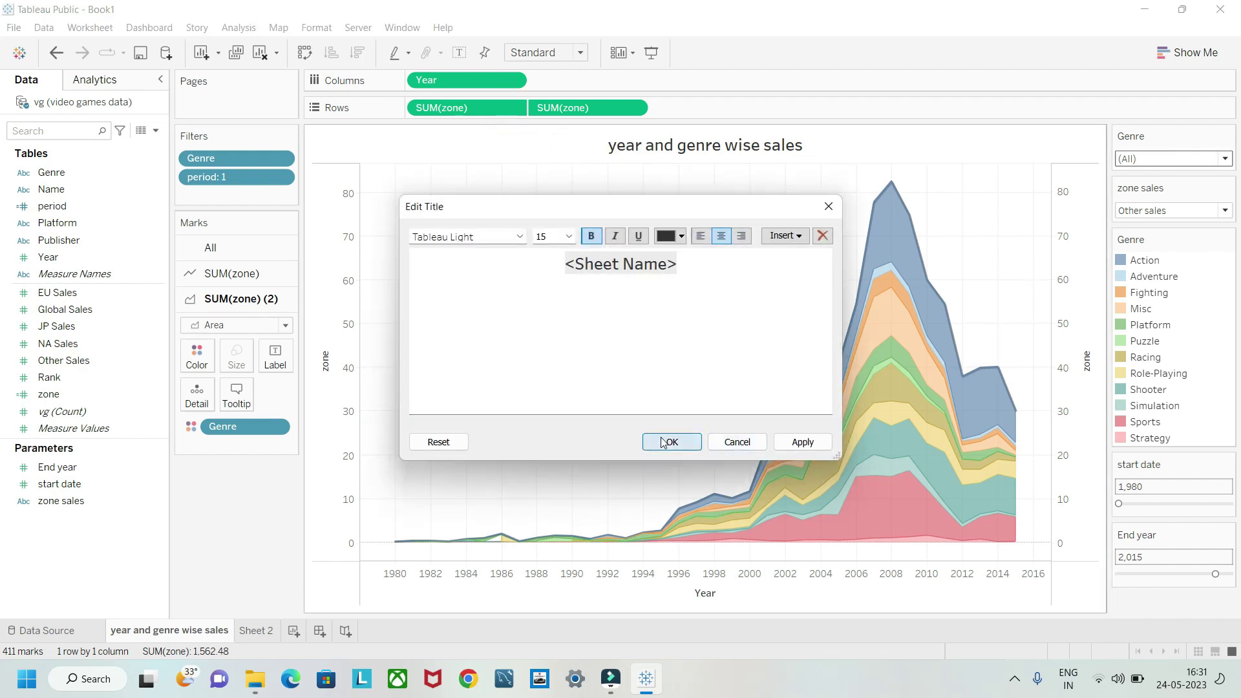
- Format the worksheet title with dark gray shading at 100% opacity
right_click(452, 147)
left_click(502, 211)
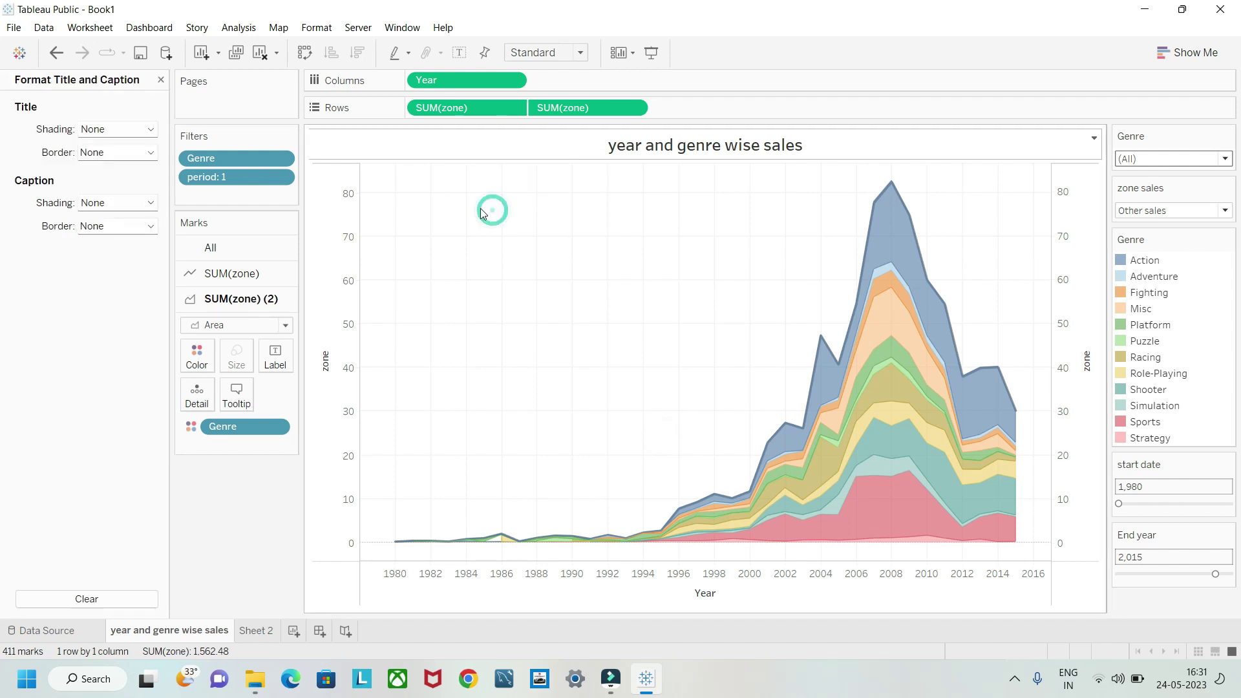
left_click(143, 131)
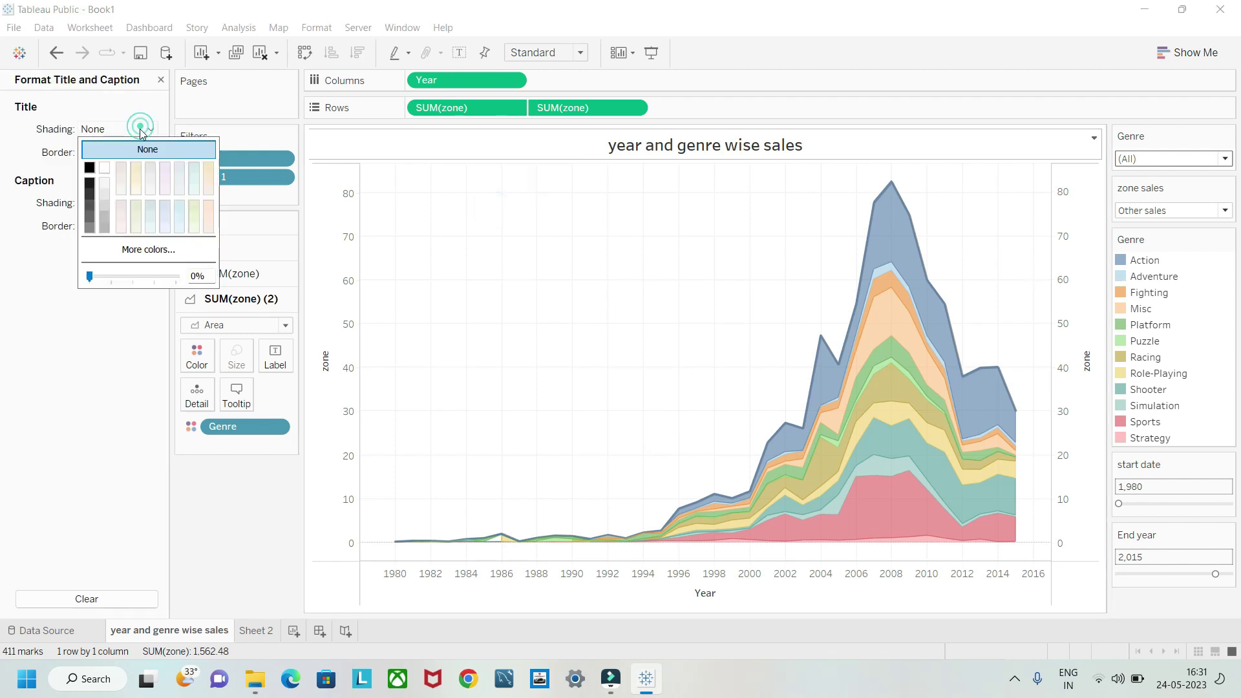
left_click(210, 185)
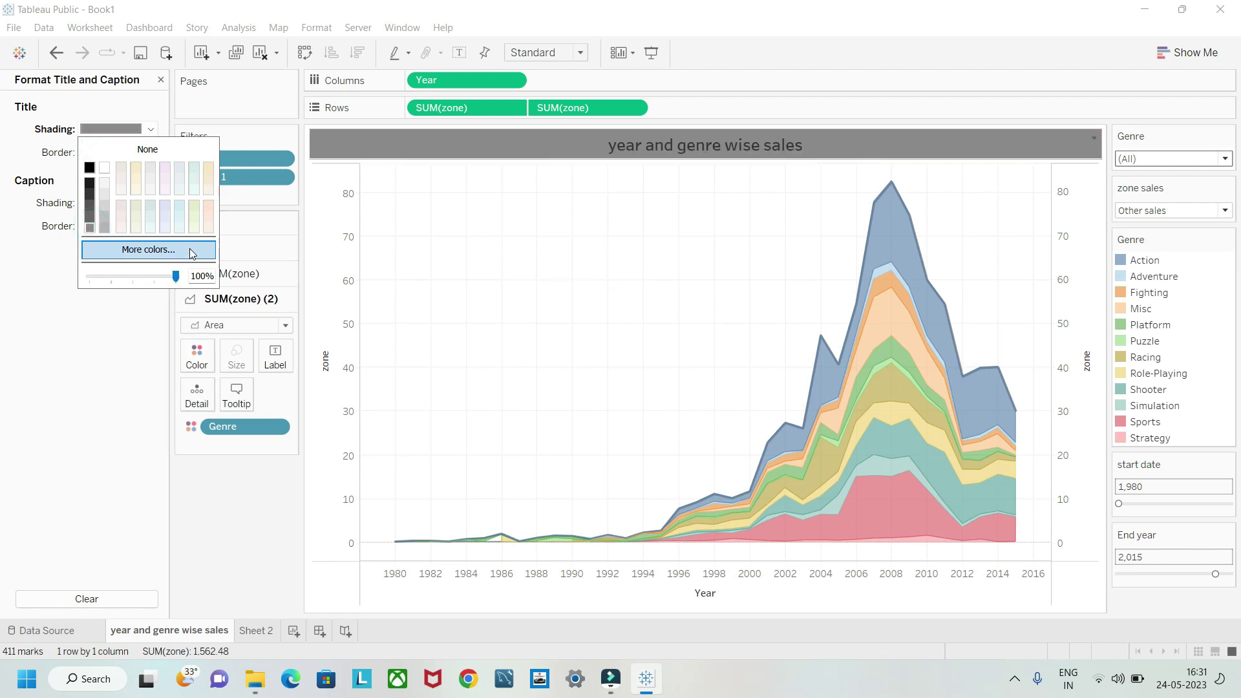
left_click(80, 365)
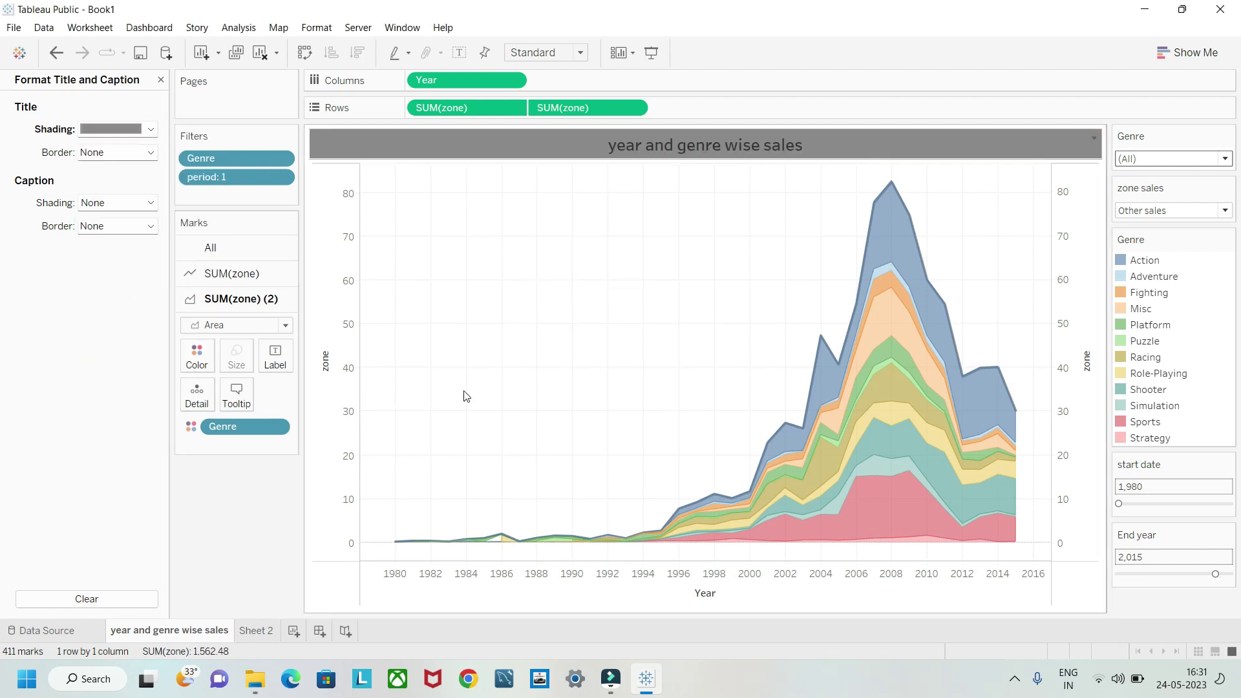
- Remove the custom title "zone" from the secondary vertical axis of the chart
right_click(1092, 327)
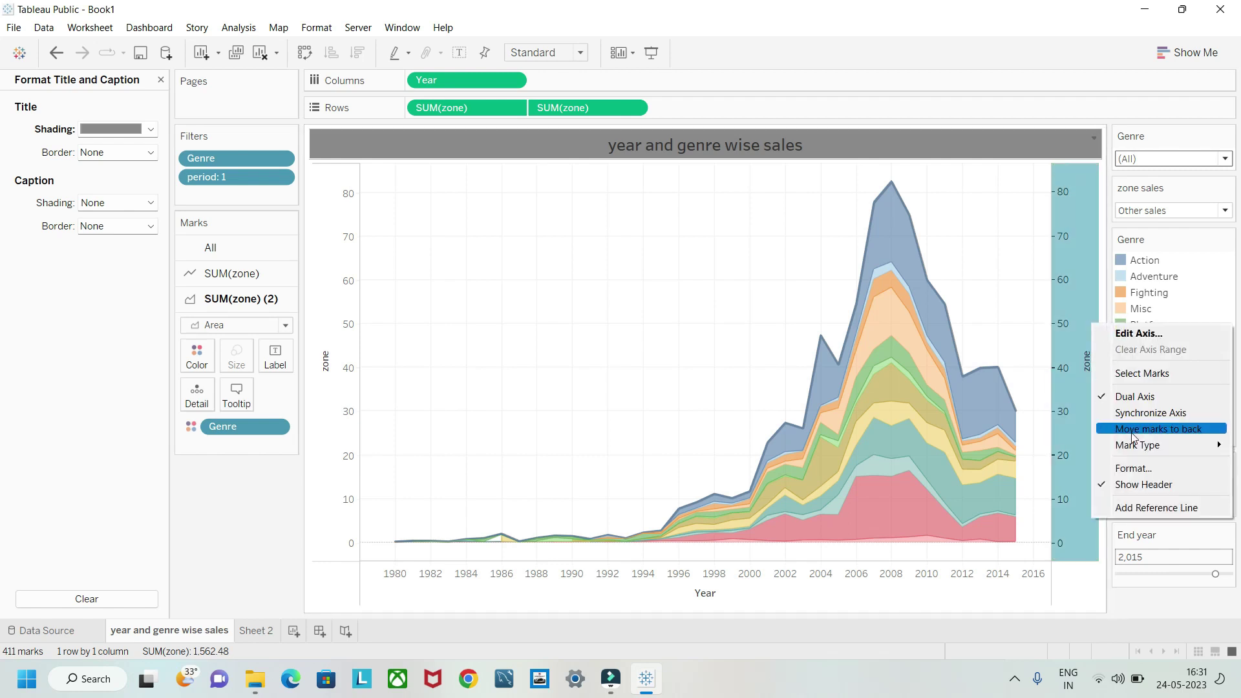
left_click(1138, 334)
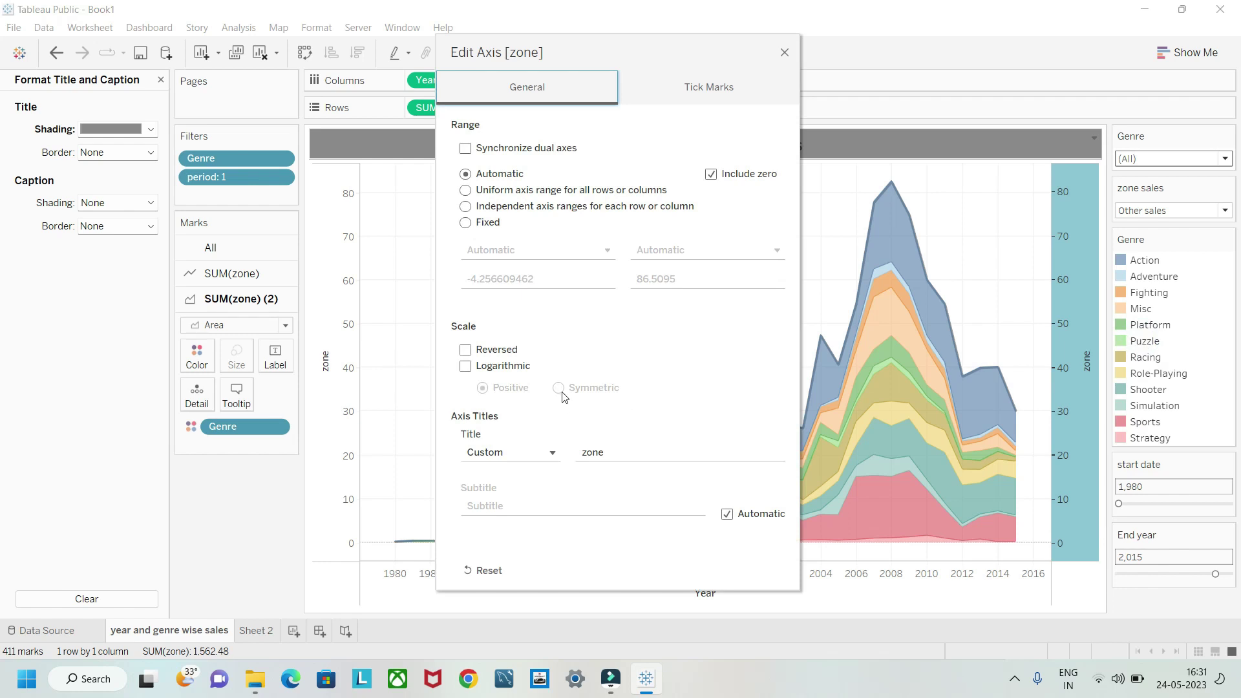
left_click(610, 452)
key("BackSpace")
key("BackSpace")
key("BackSpace")
key("BackSpace")
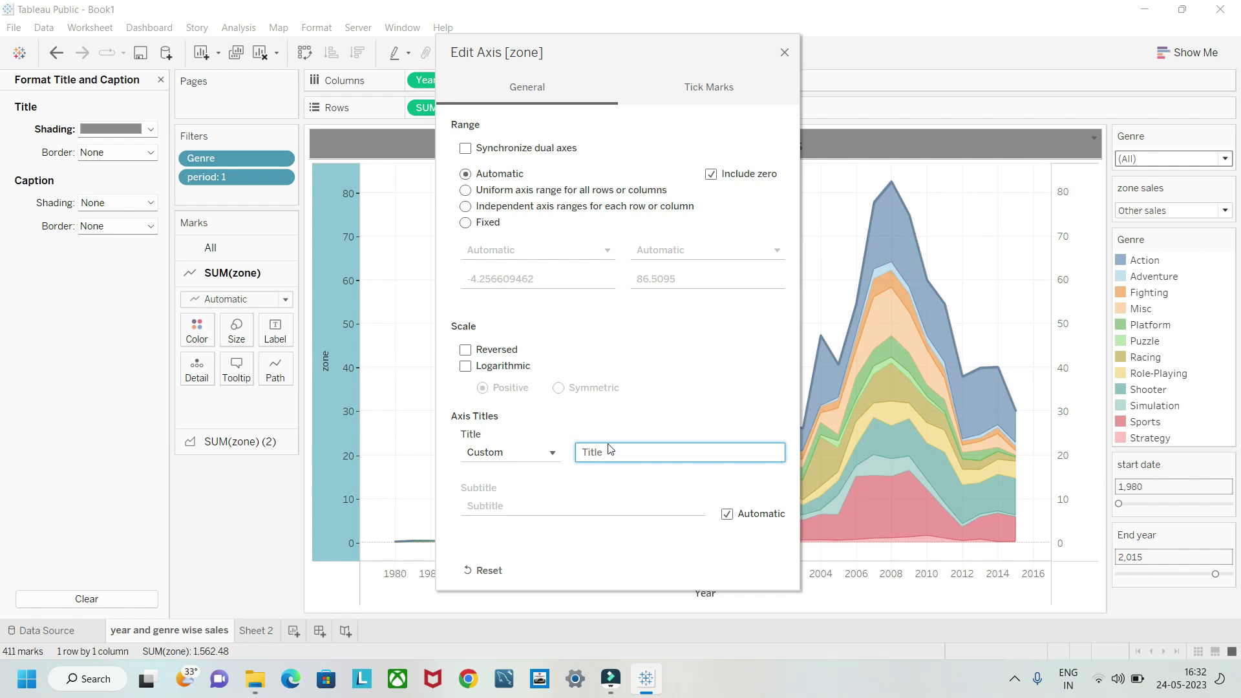
left_click(784, 53)
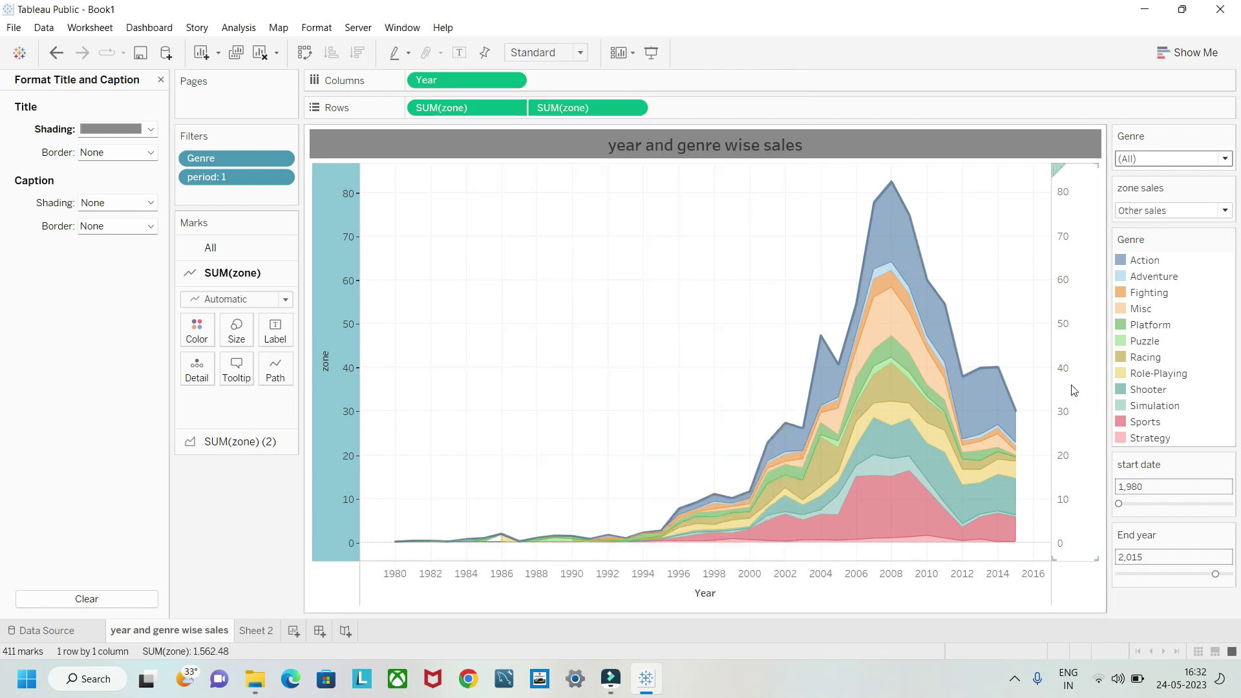
- Remove the custom title "zone" from the primary vertical axis of the chart
right_click(327, 378)
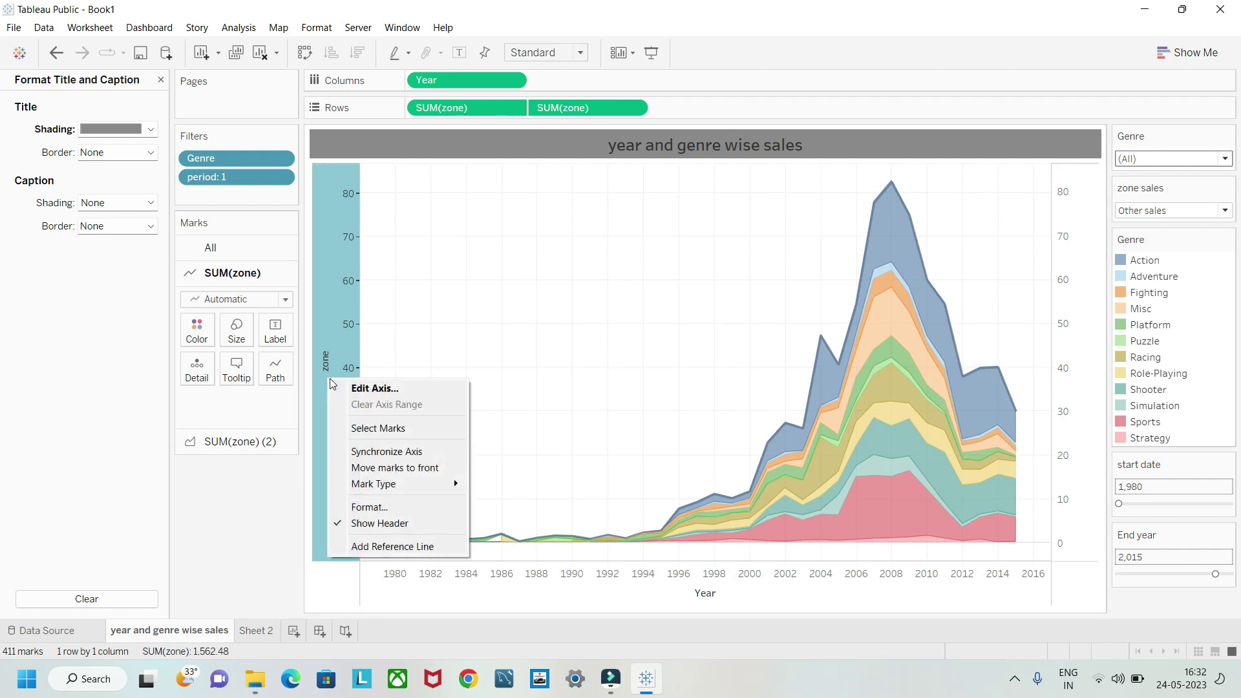
left_click(349, 387)
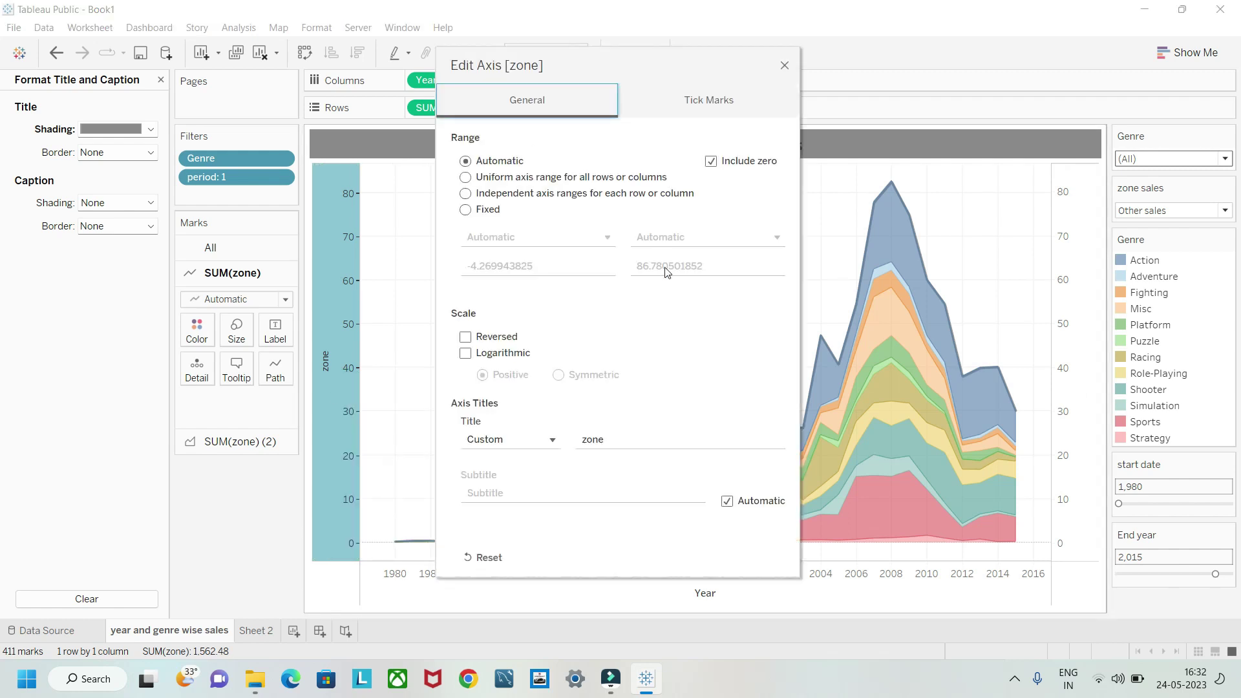
left_click(614, 432)
key("BackSpace")
key("BackSpace")
key("BackSpace")
key("BackSpace")
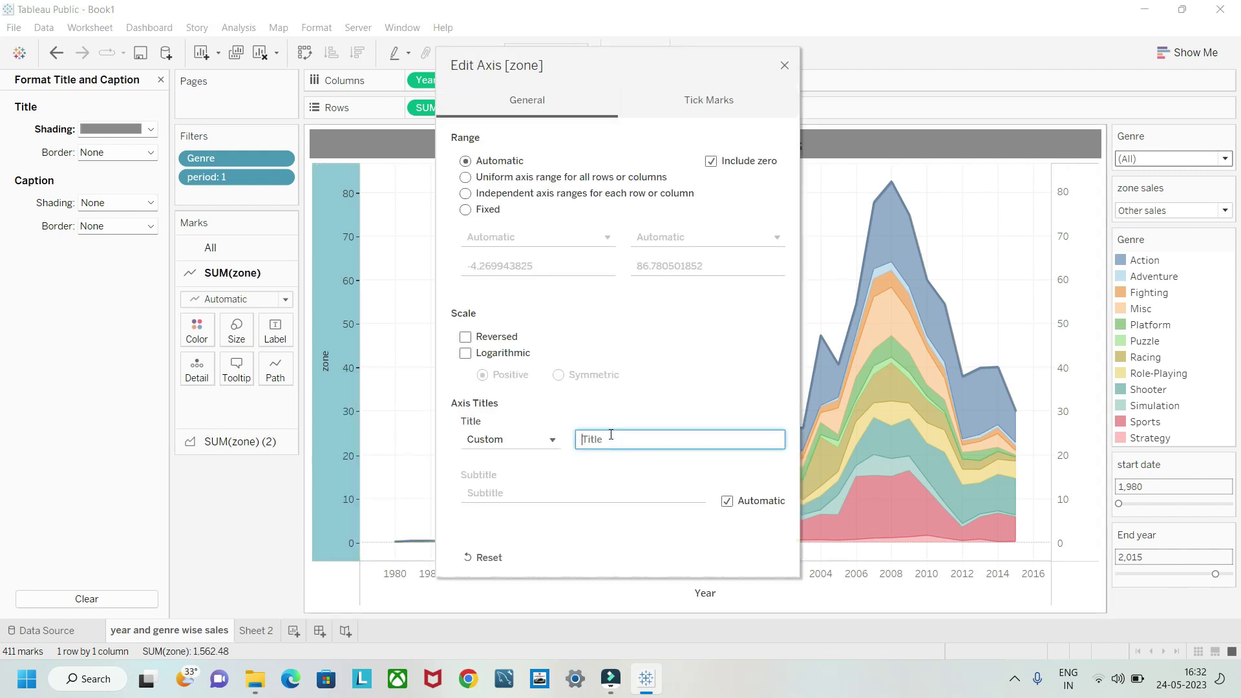
left_click(784, 66)
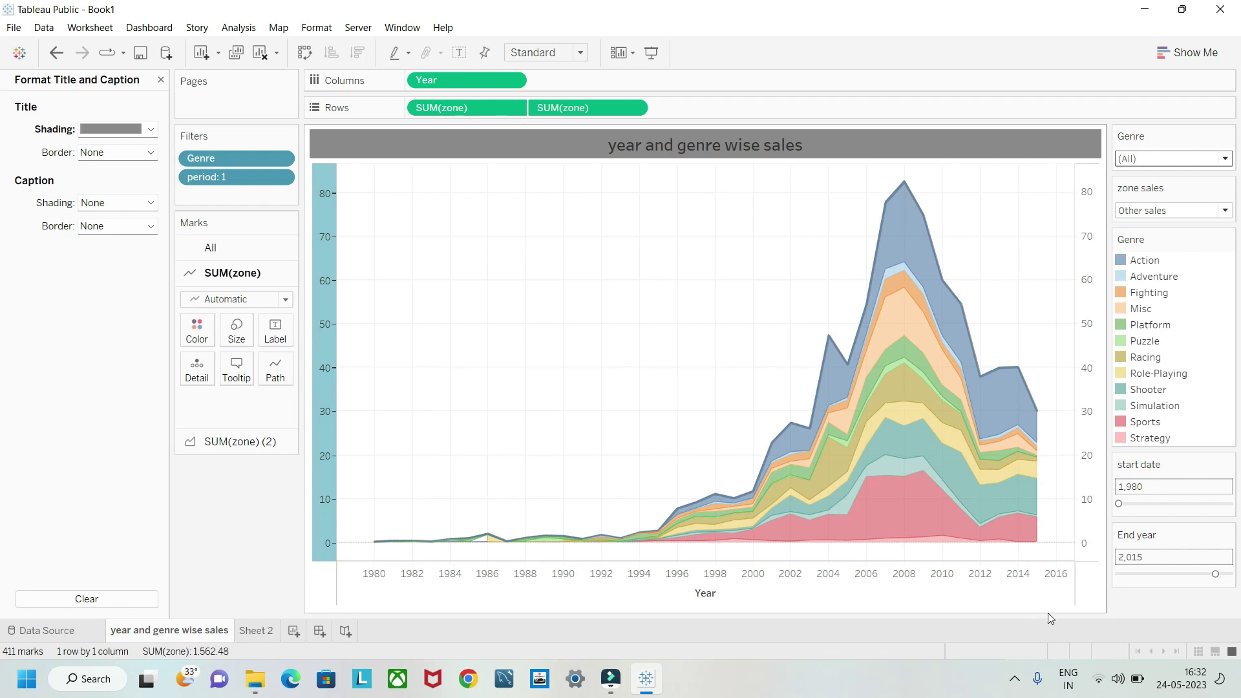
- Set the default worksheet font of the chart to bold
right_click(534, 348)
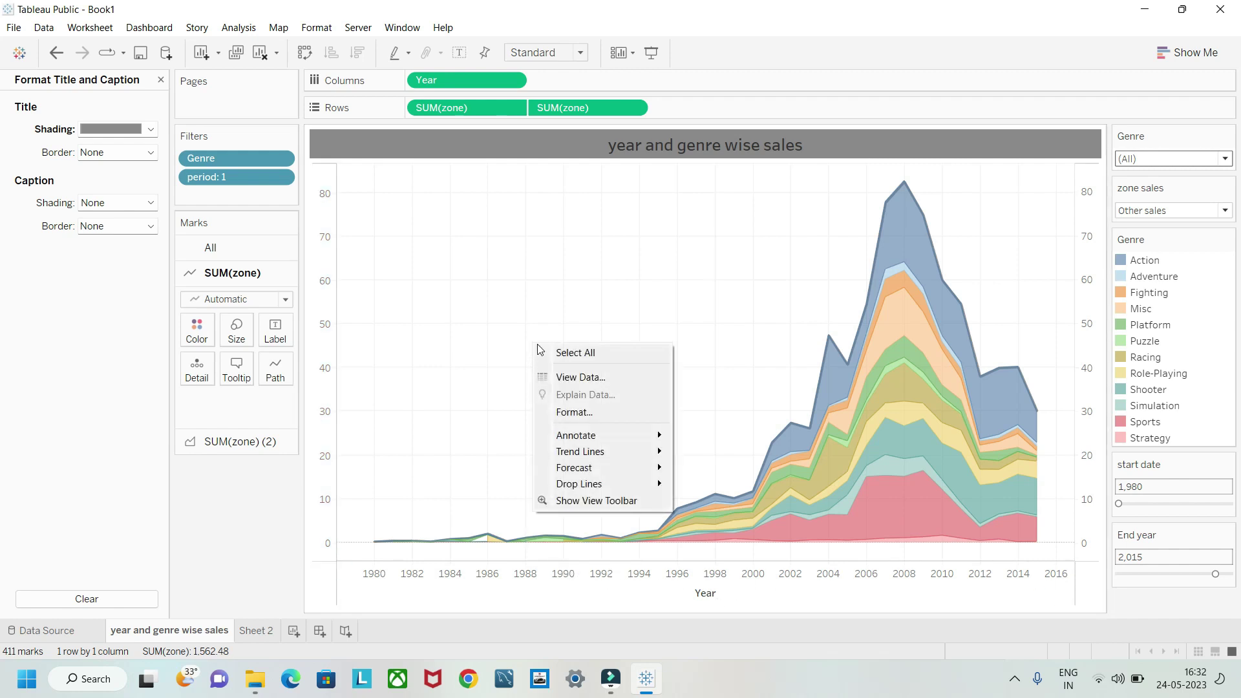
left_click(572, 412)
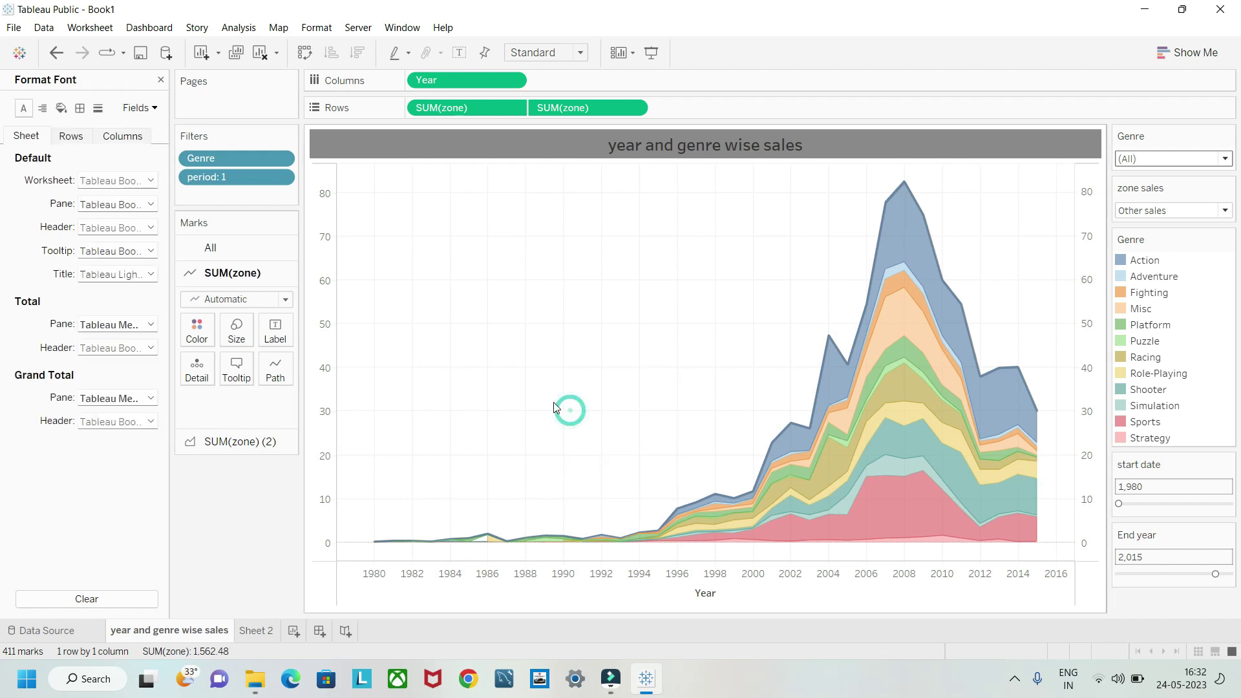
left_click(137, 183)
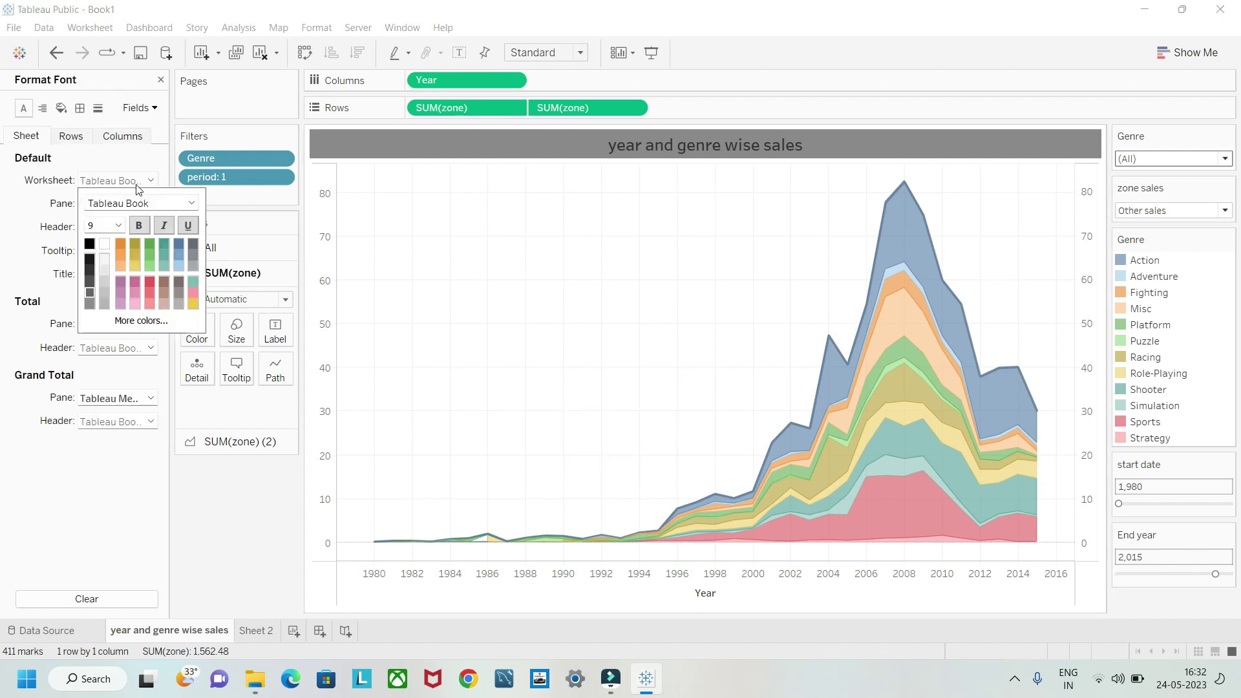
left_click(135, 225)
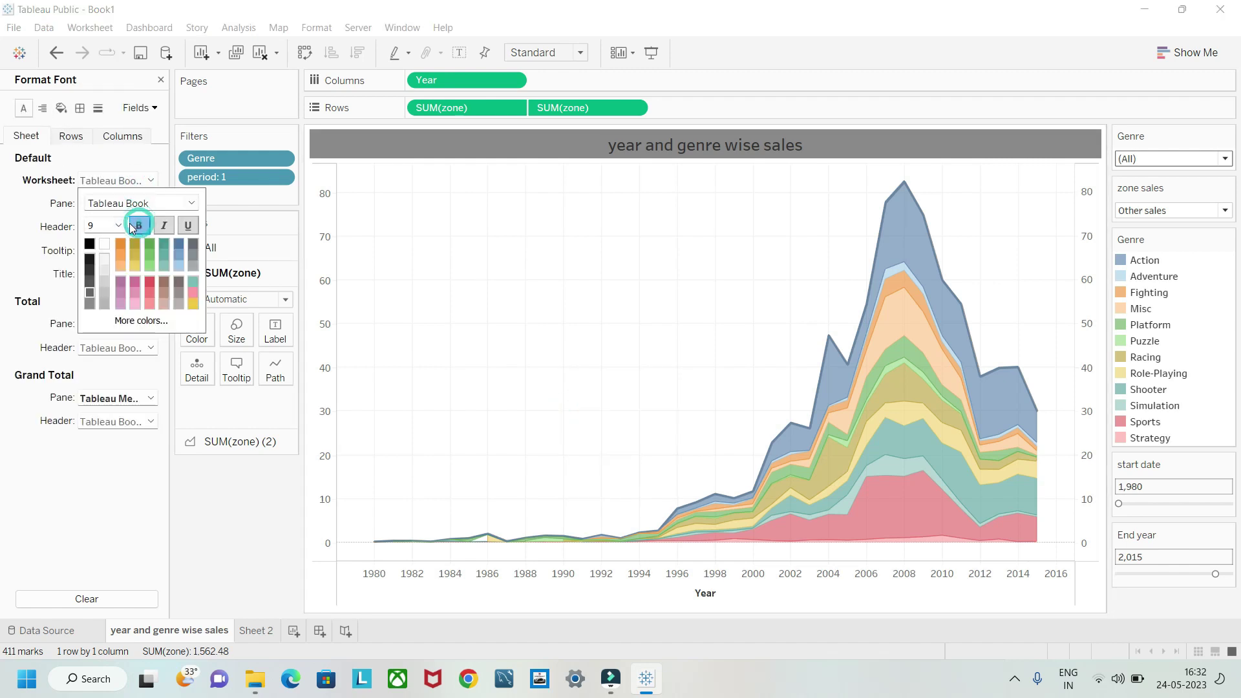
- Set the default worksheet font size of the chart to 11
left_click(118, 224)
left_click(110, 270)
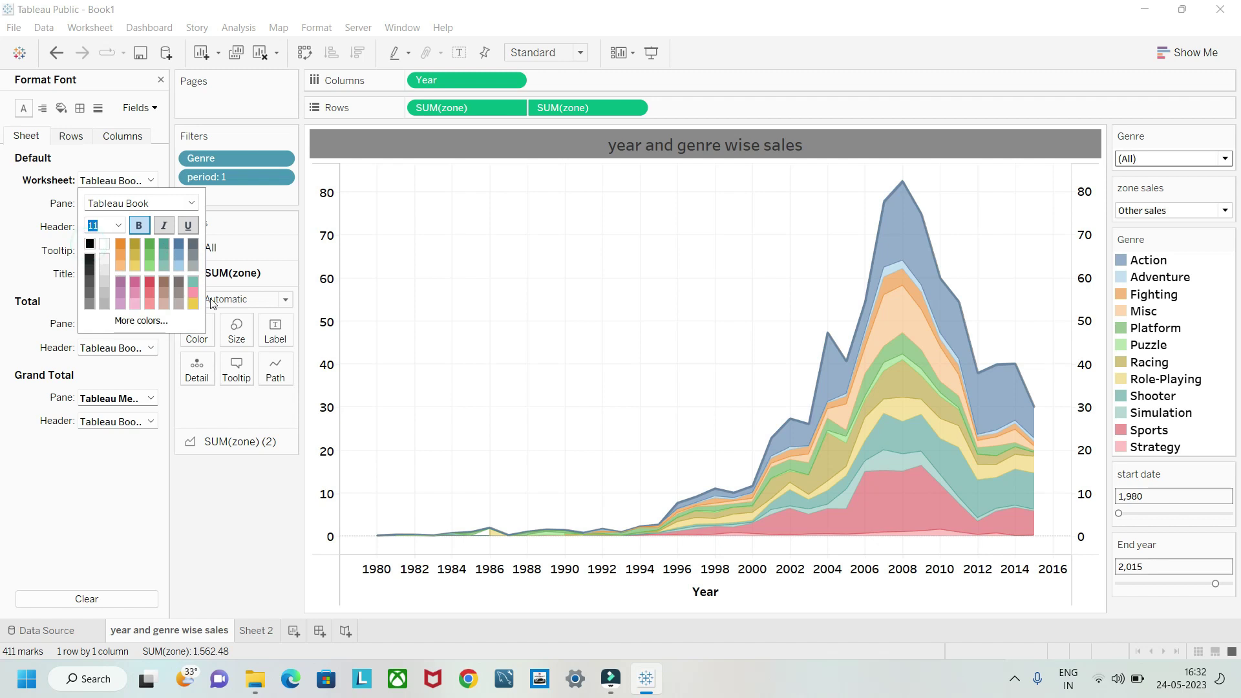
left_click(435, 341)
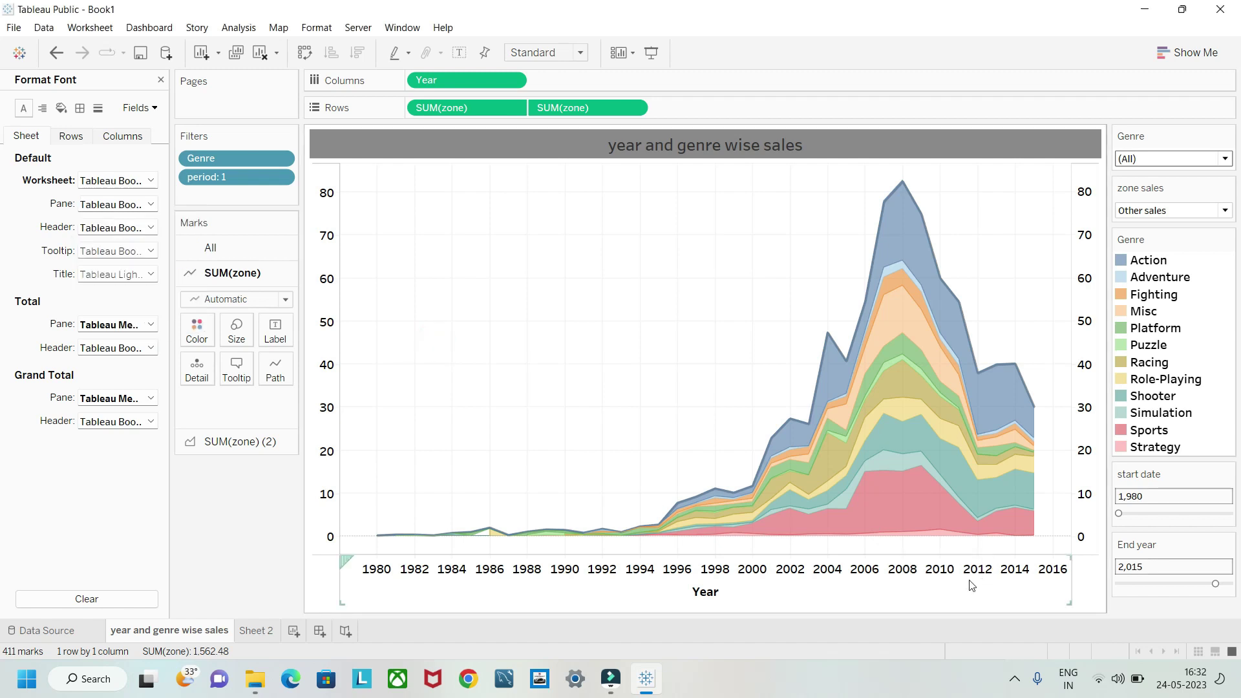
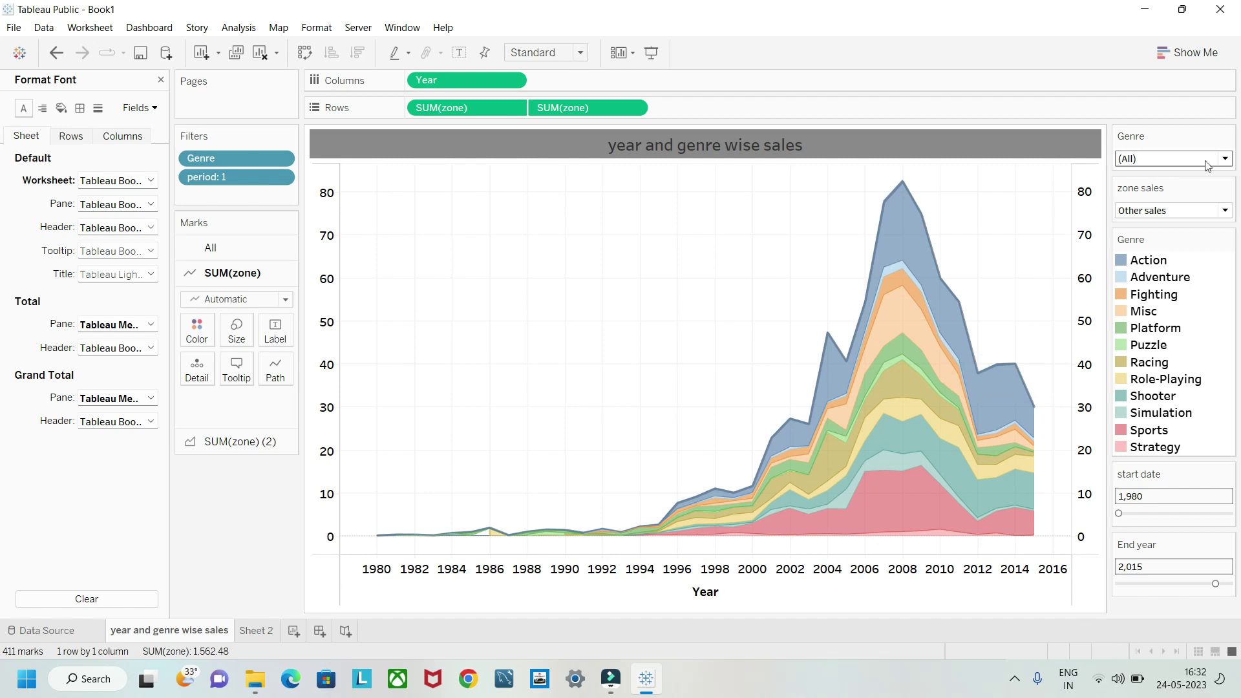
- Look through the Genre filter's options without changing them and raise the start date parameter to 1,989
left_click(1225, 159)
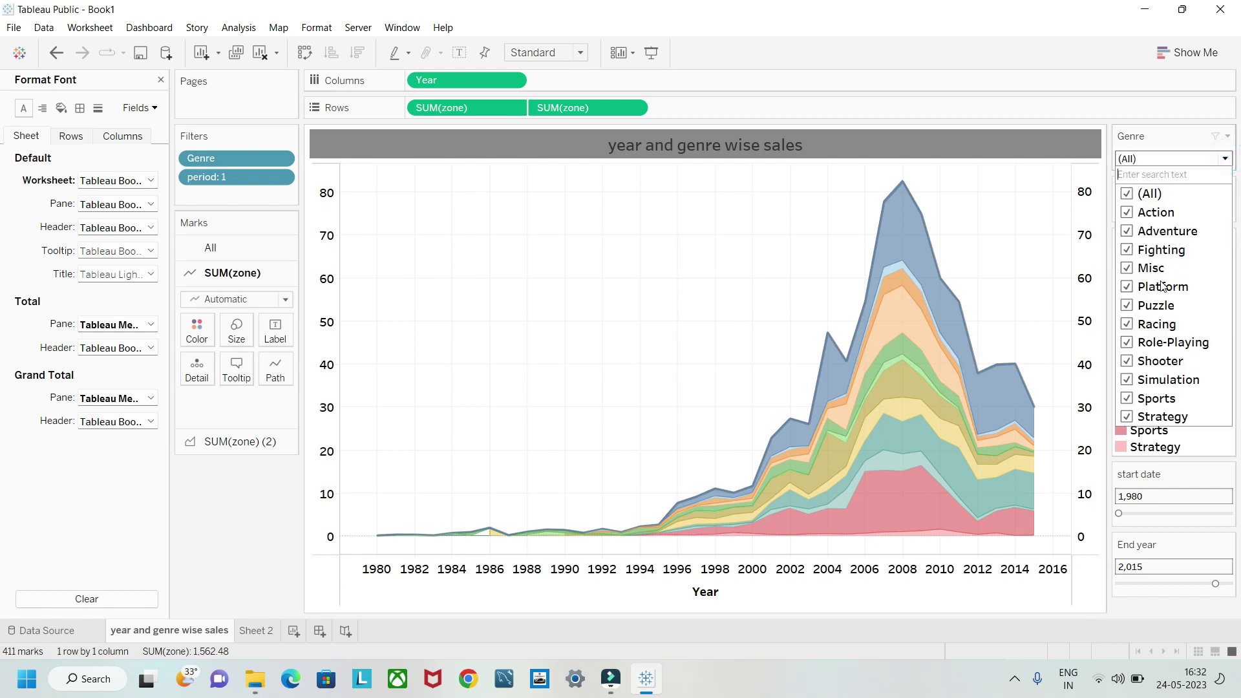
left_click(1003, 266)
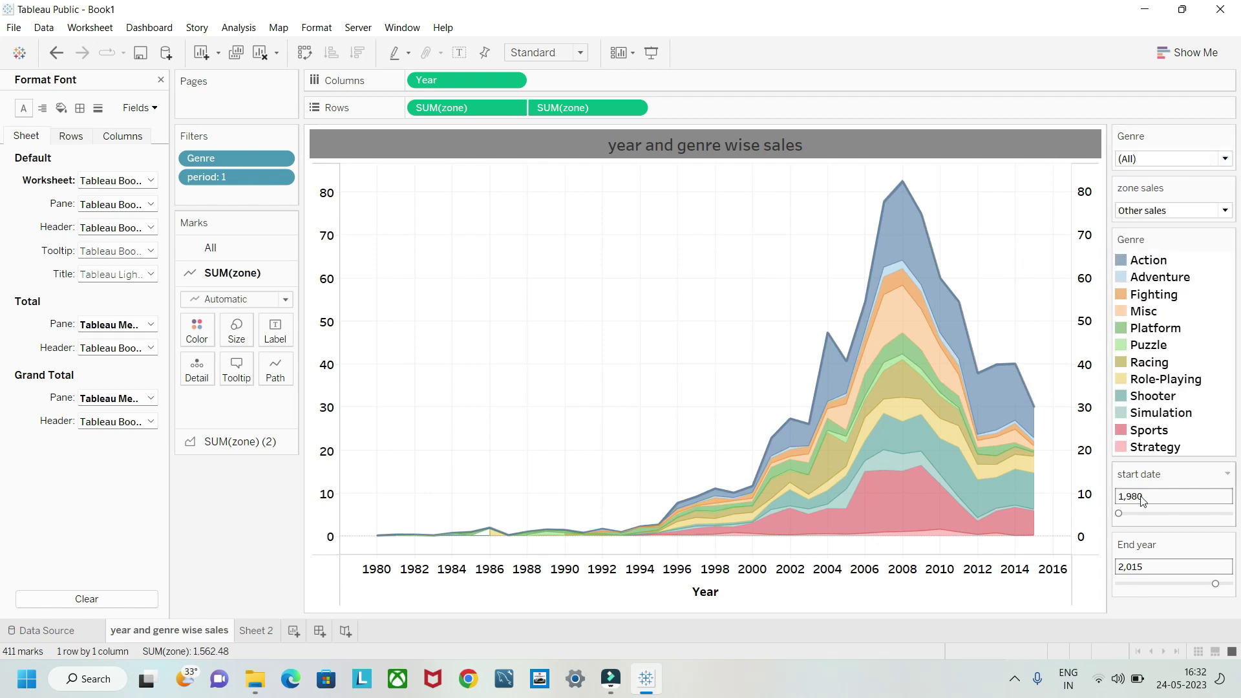
left_click_drag(1120, 514, 1144, 513)
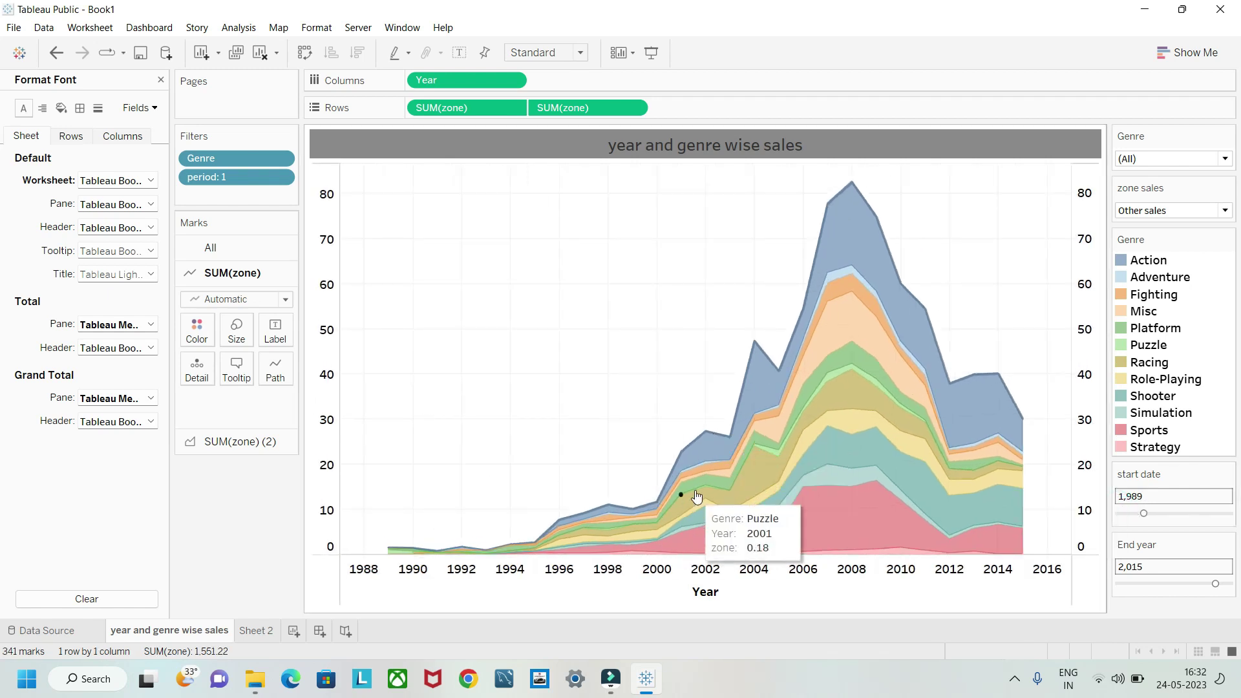
mouse_move(705, 487)
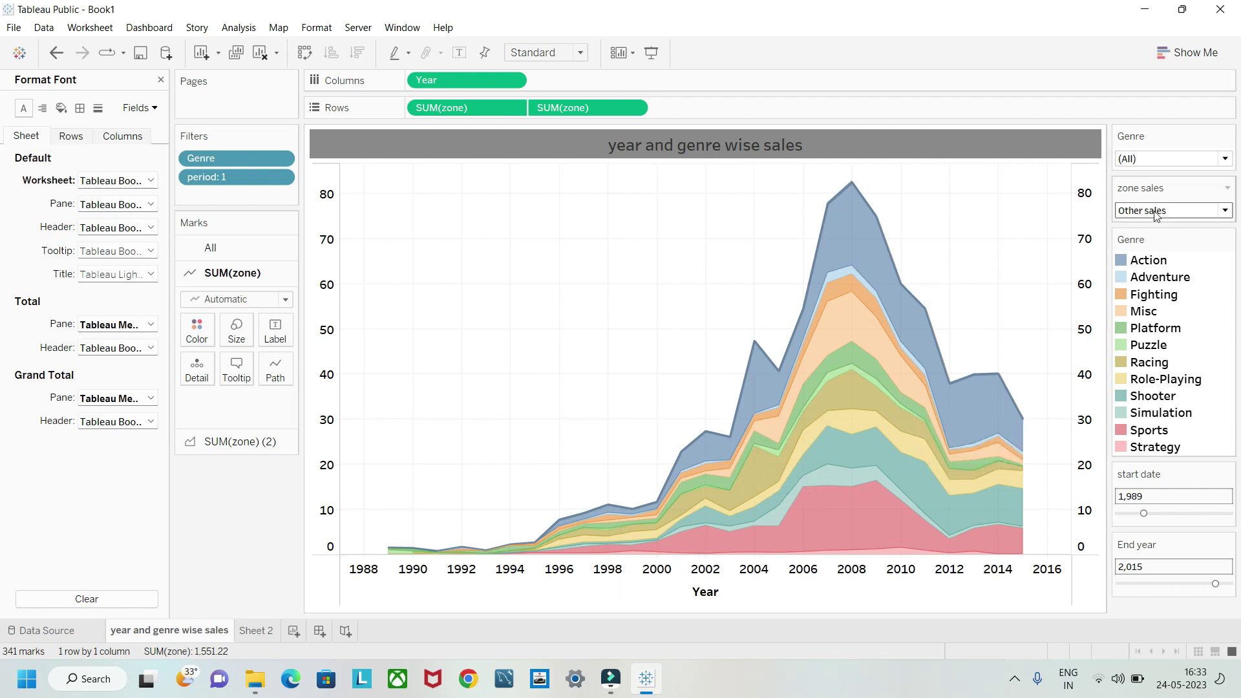
- Switch the zone sales parameter to EU sales and close the font formatting settings to return to the data fields
left_click(1224, 210)
left_click(1154, 225)
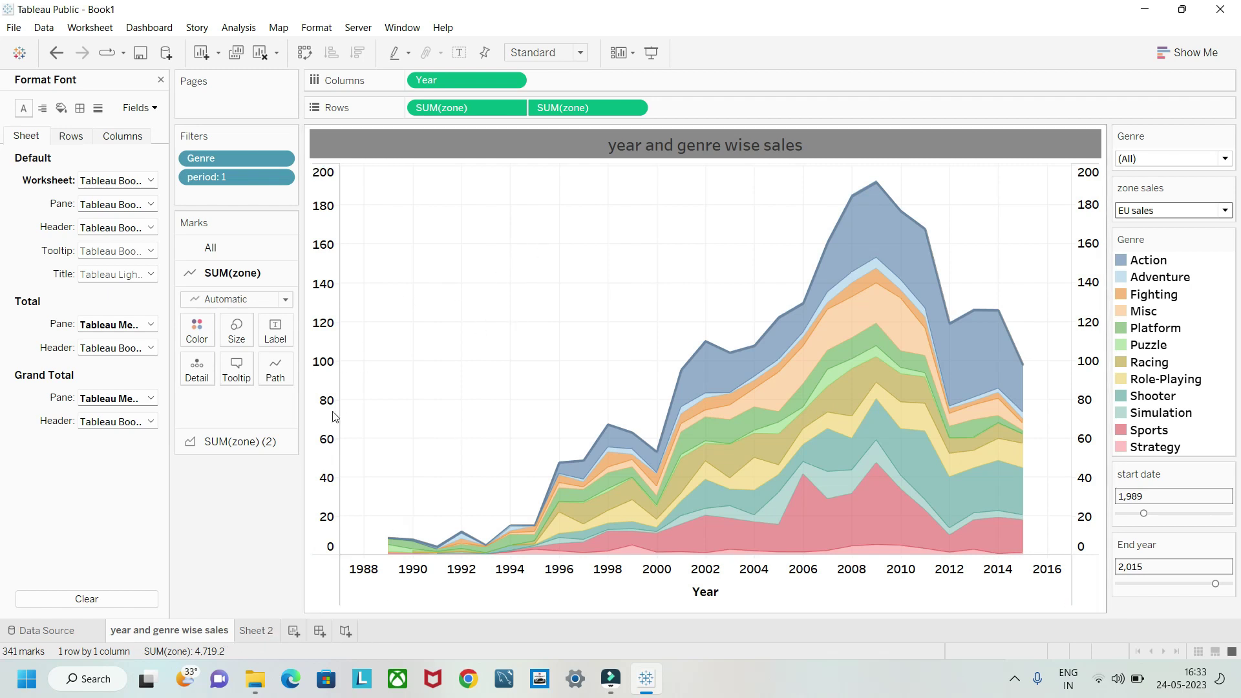
mouse_move(759, 398)
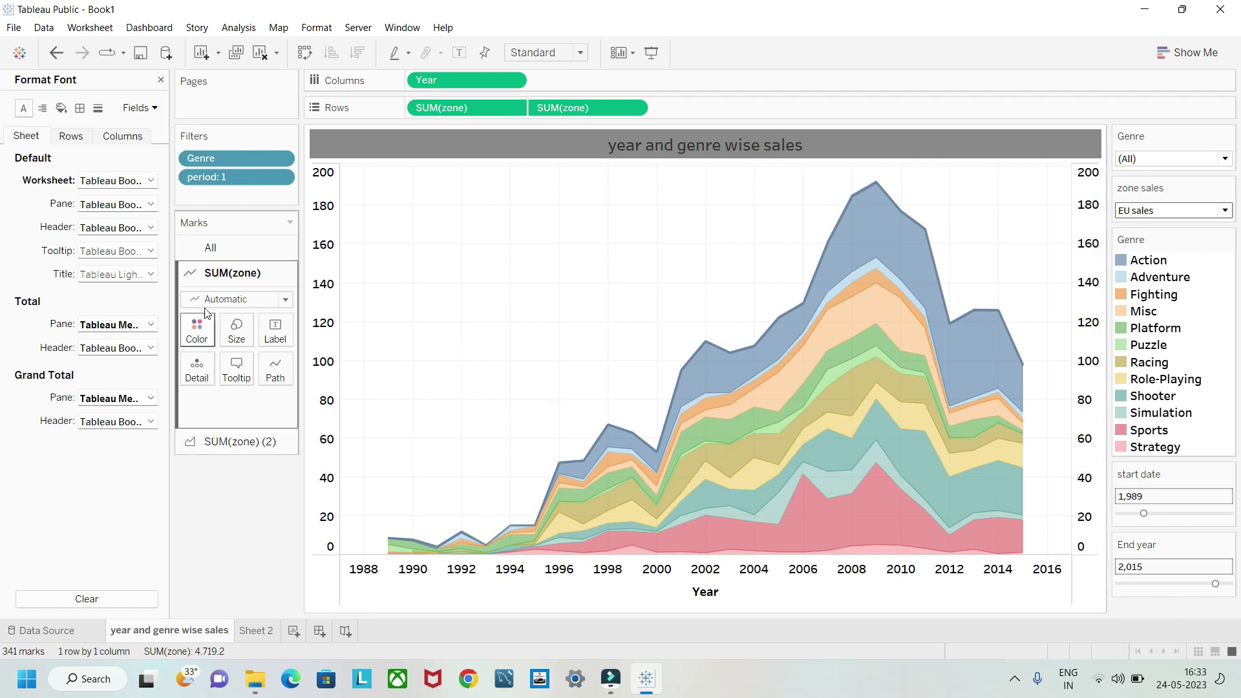
left_click(160, 81)
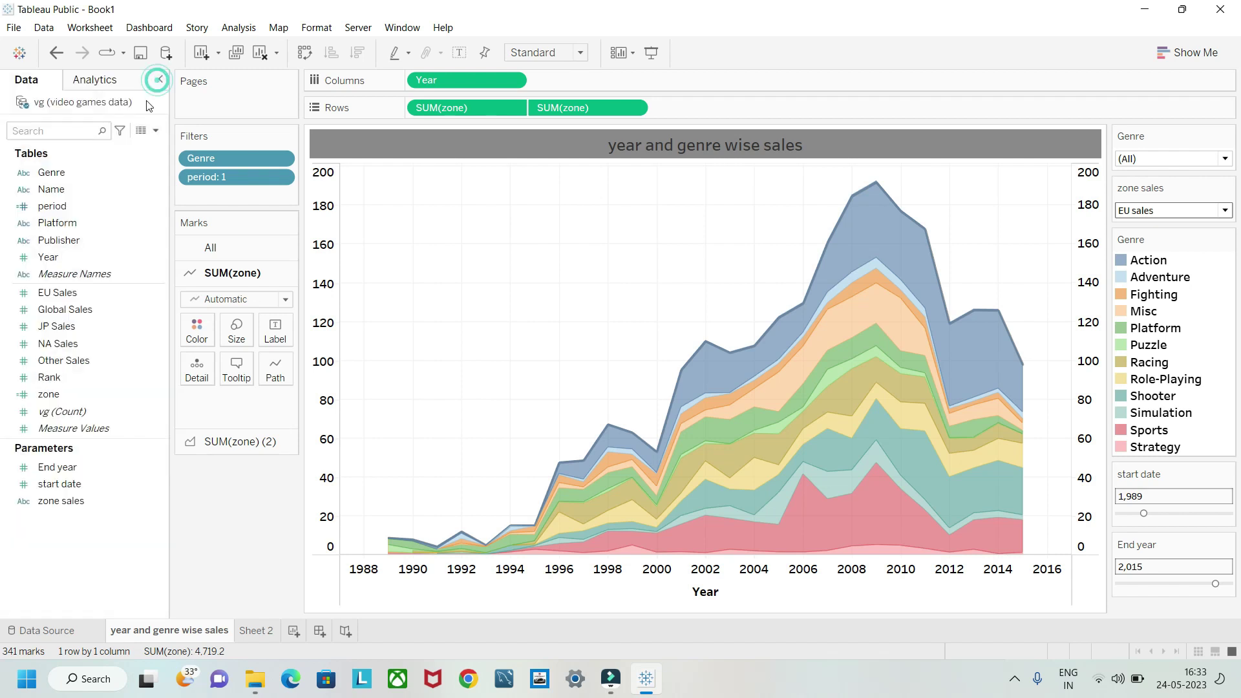
left_click(76, 505)
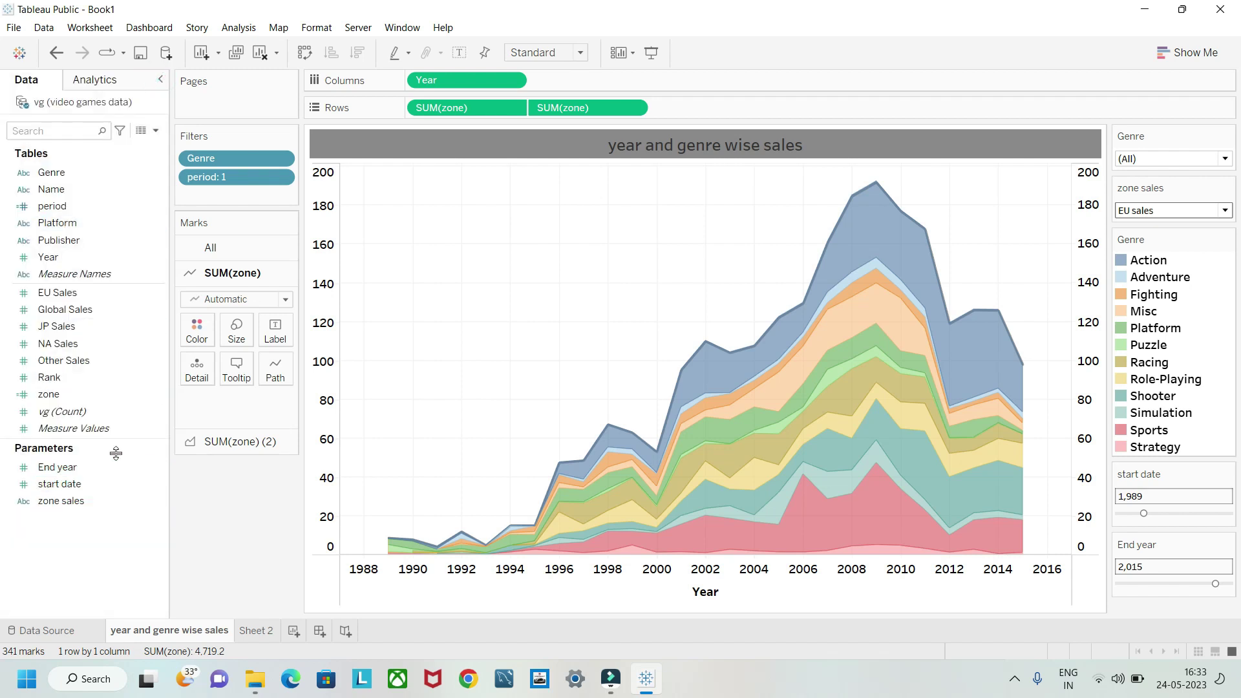